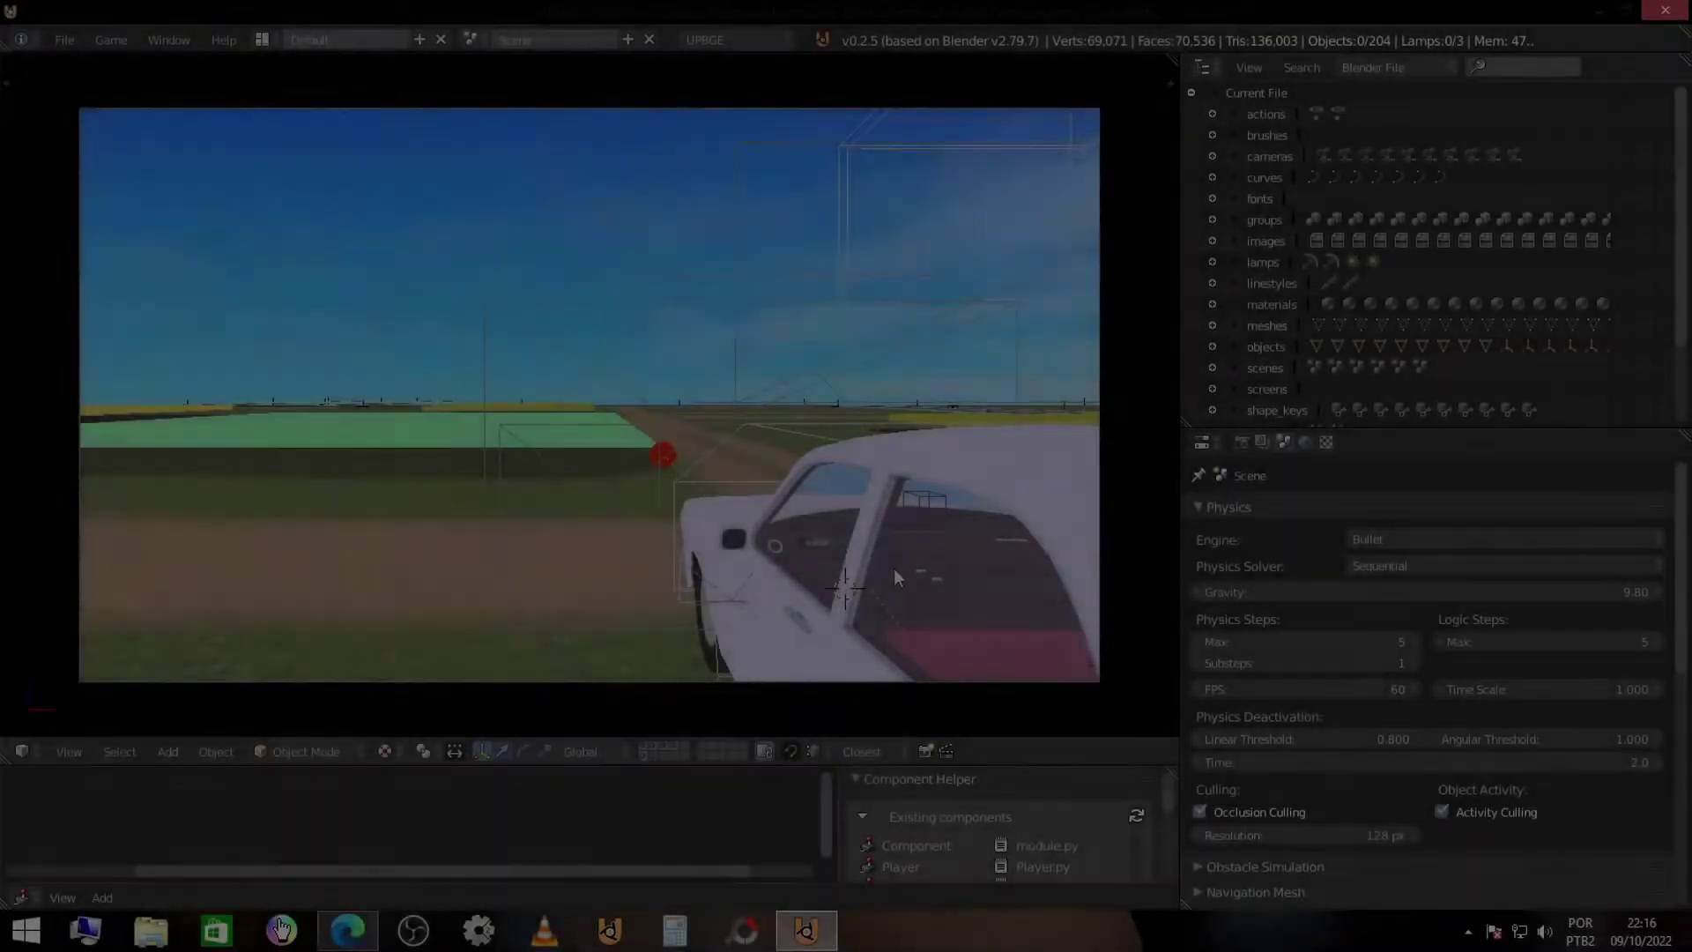
# - Stop the running game so the editor's view behind the white car returns
pyautogui.press('Escape')
pyautogui.moveTo(912, 581)
pyautogui.mouseDown(button='middle')
pyautogui.moveTo(981, 602)
pyautogui.moveTo(767, 536)
pyautogui.mouseUp(button='middle')
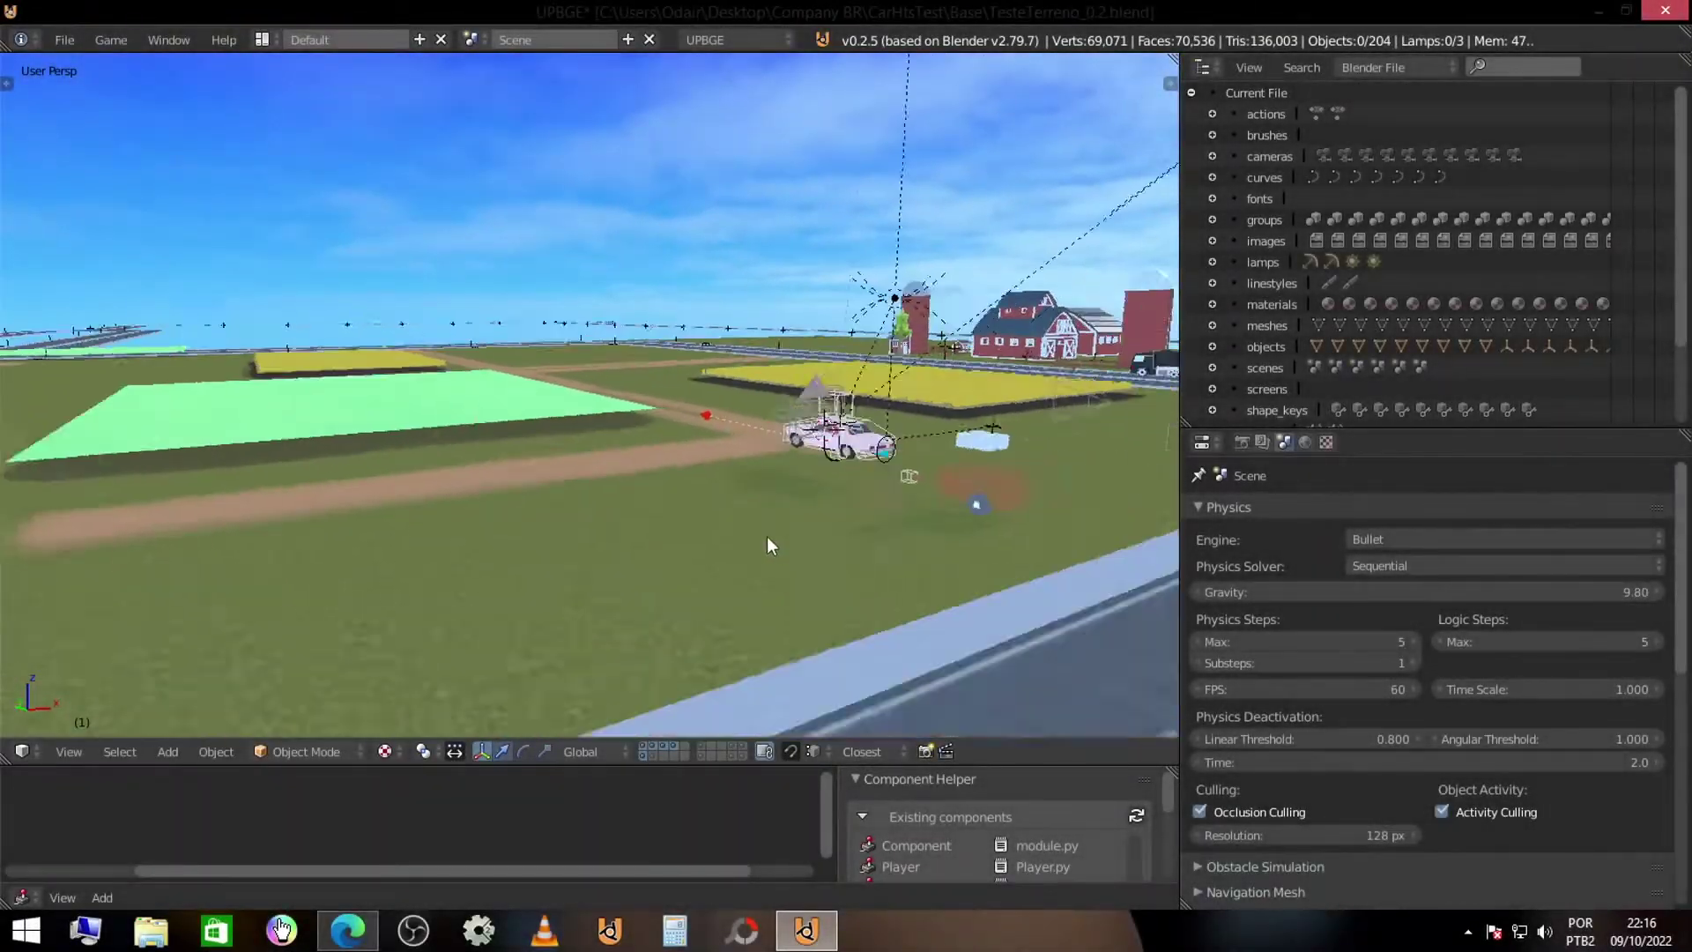
pyautogui.hotkey('shift', 'f')
pyautogui.press('w')
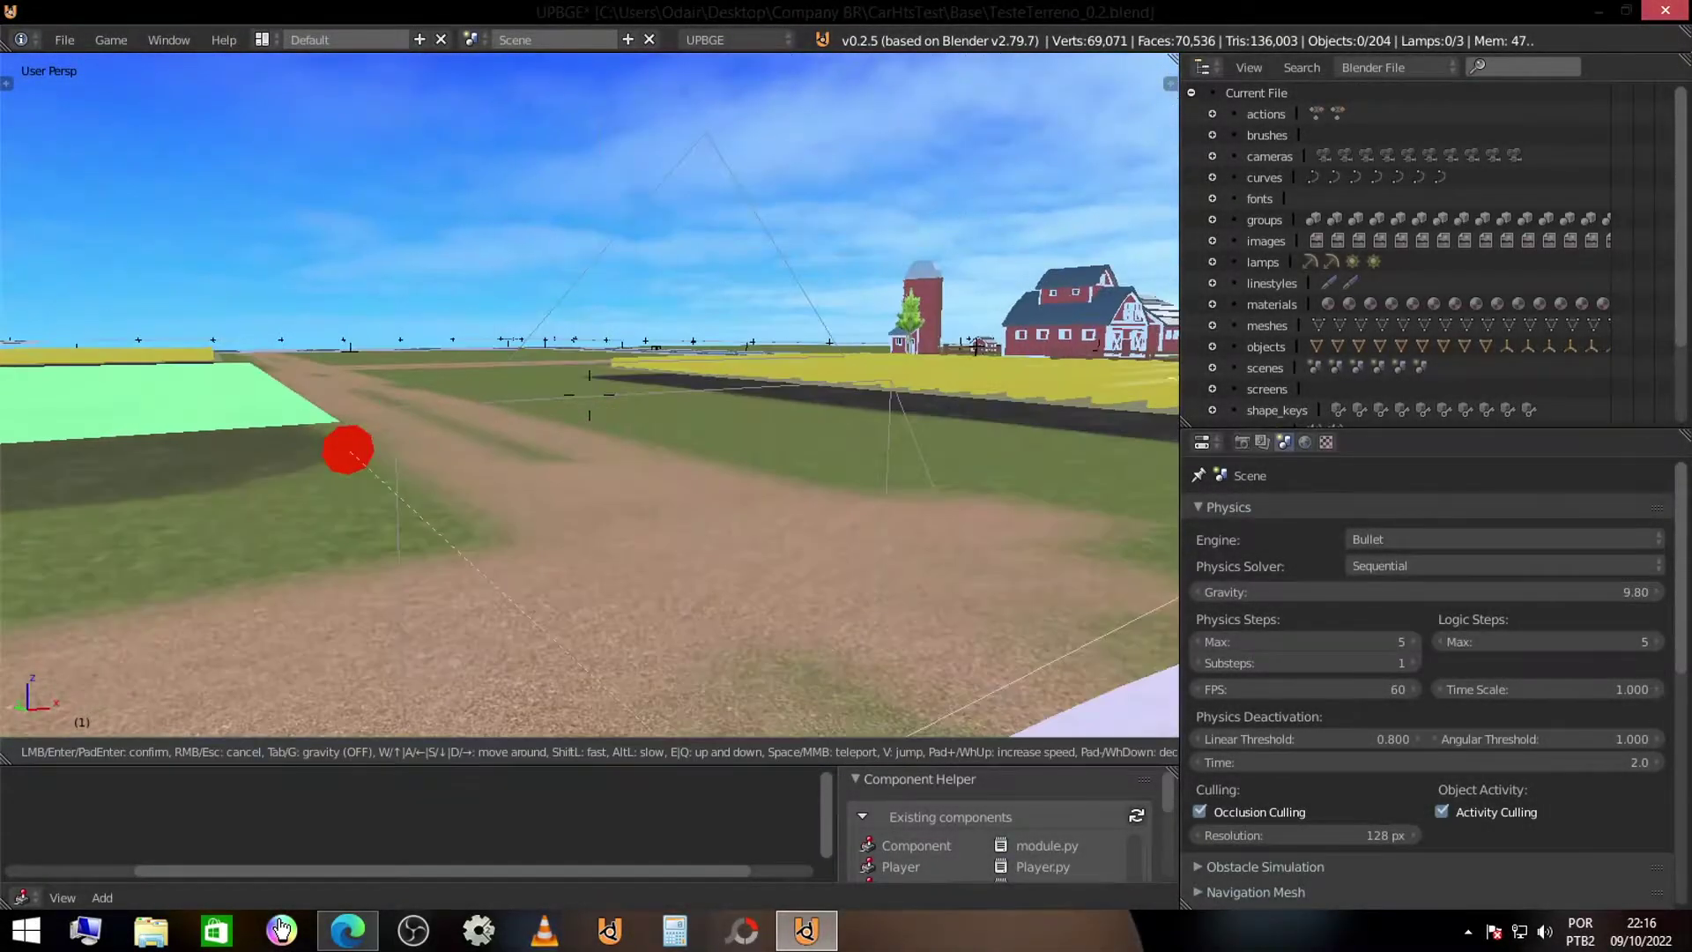
pyautogui.press('Tab')
pyautogui.press('w')
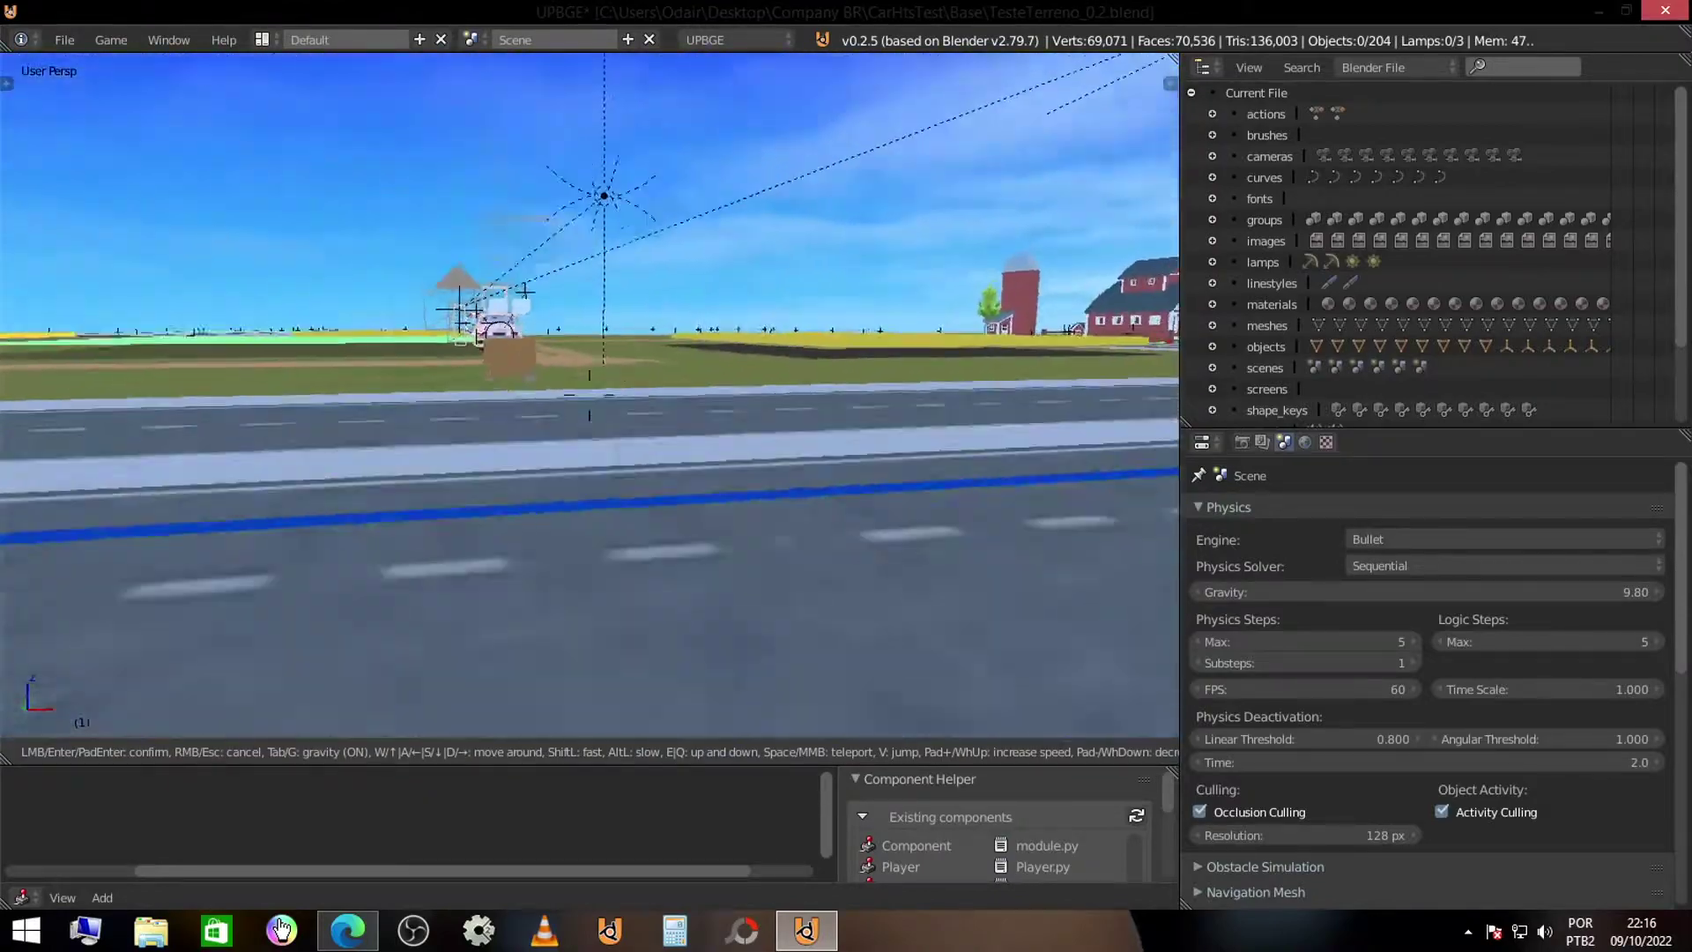
pyautogui.press('w')
pyautogui.press('w')
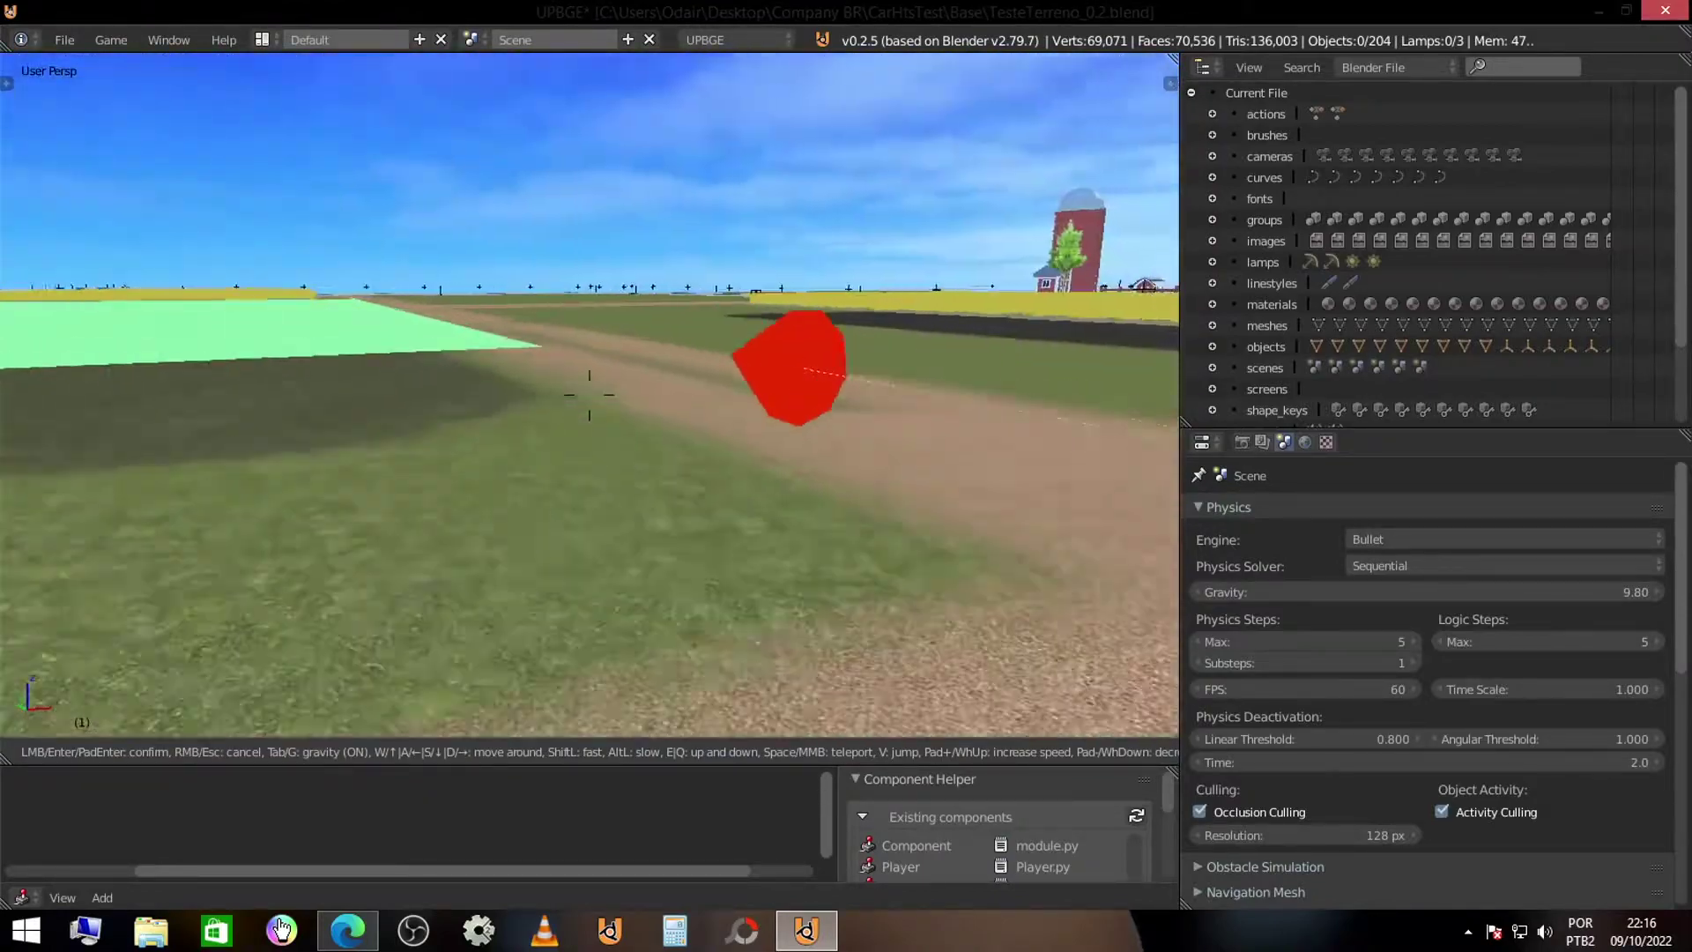
pyautogui.press('w')
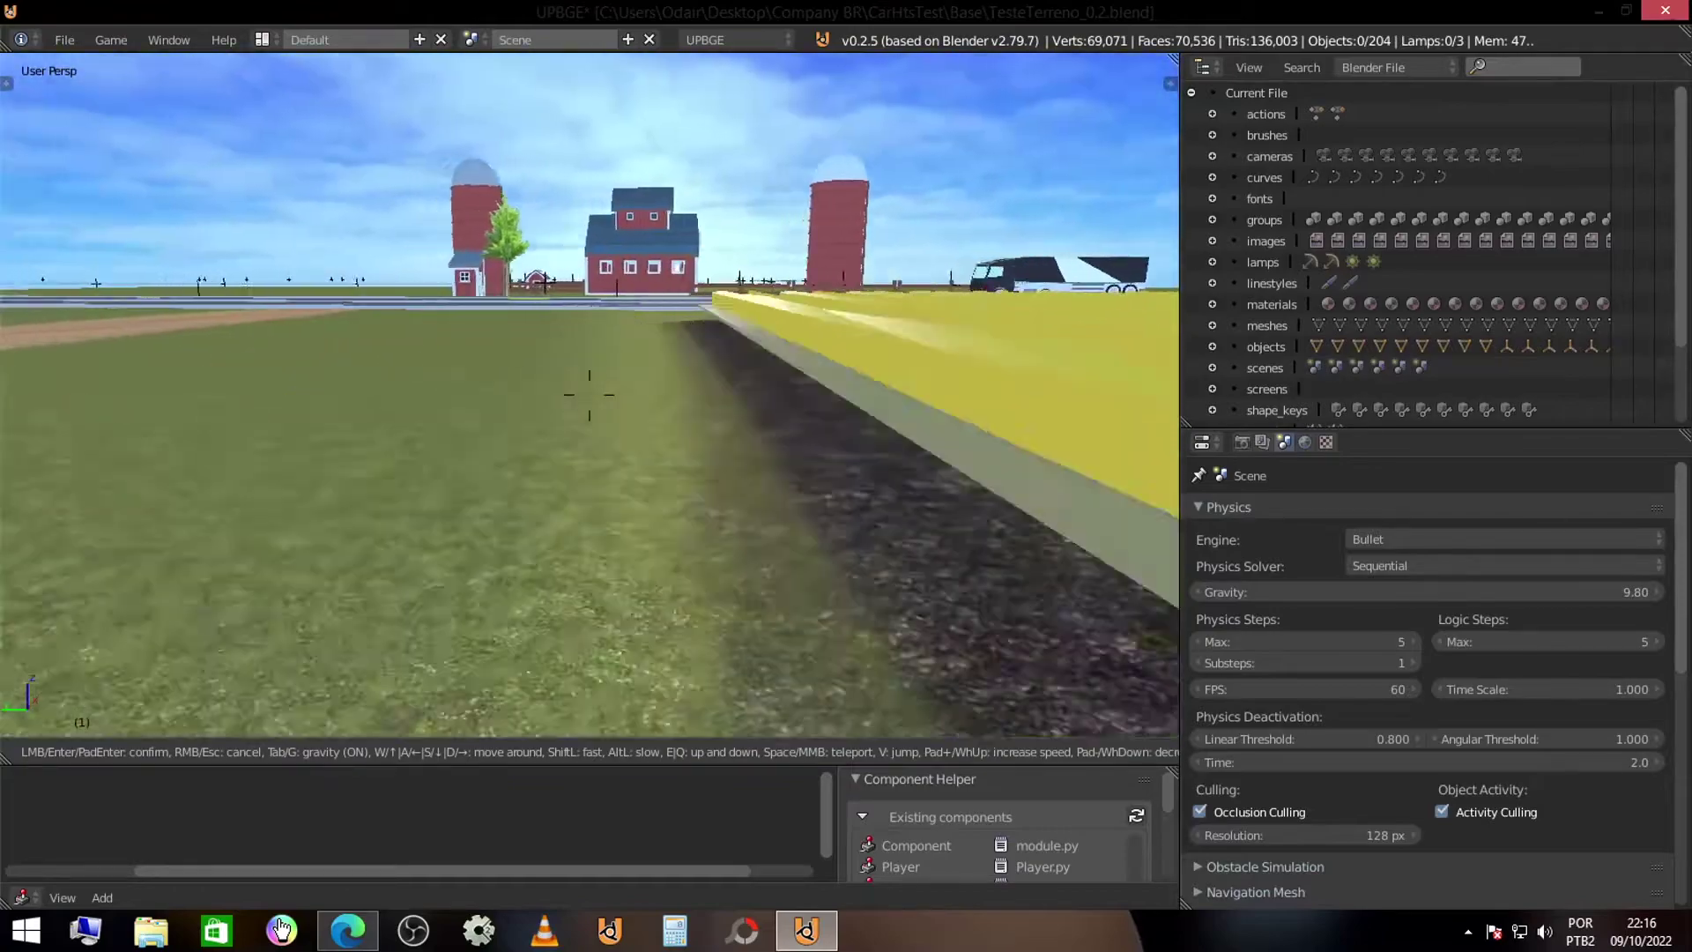
pyautogui.press('w')
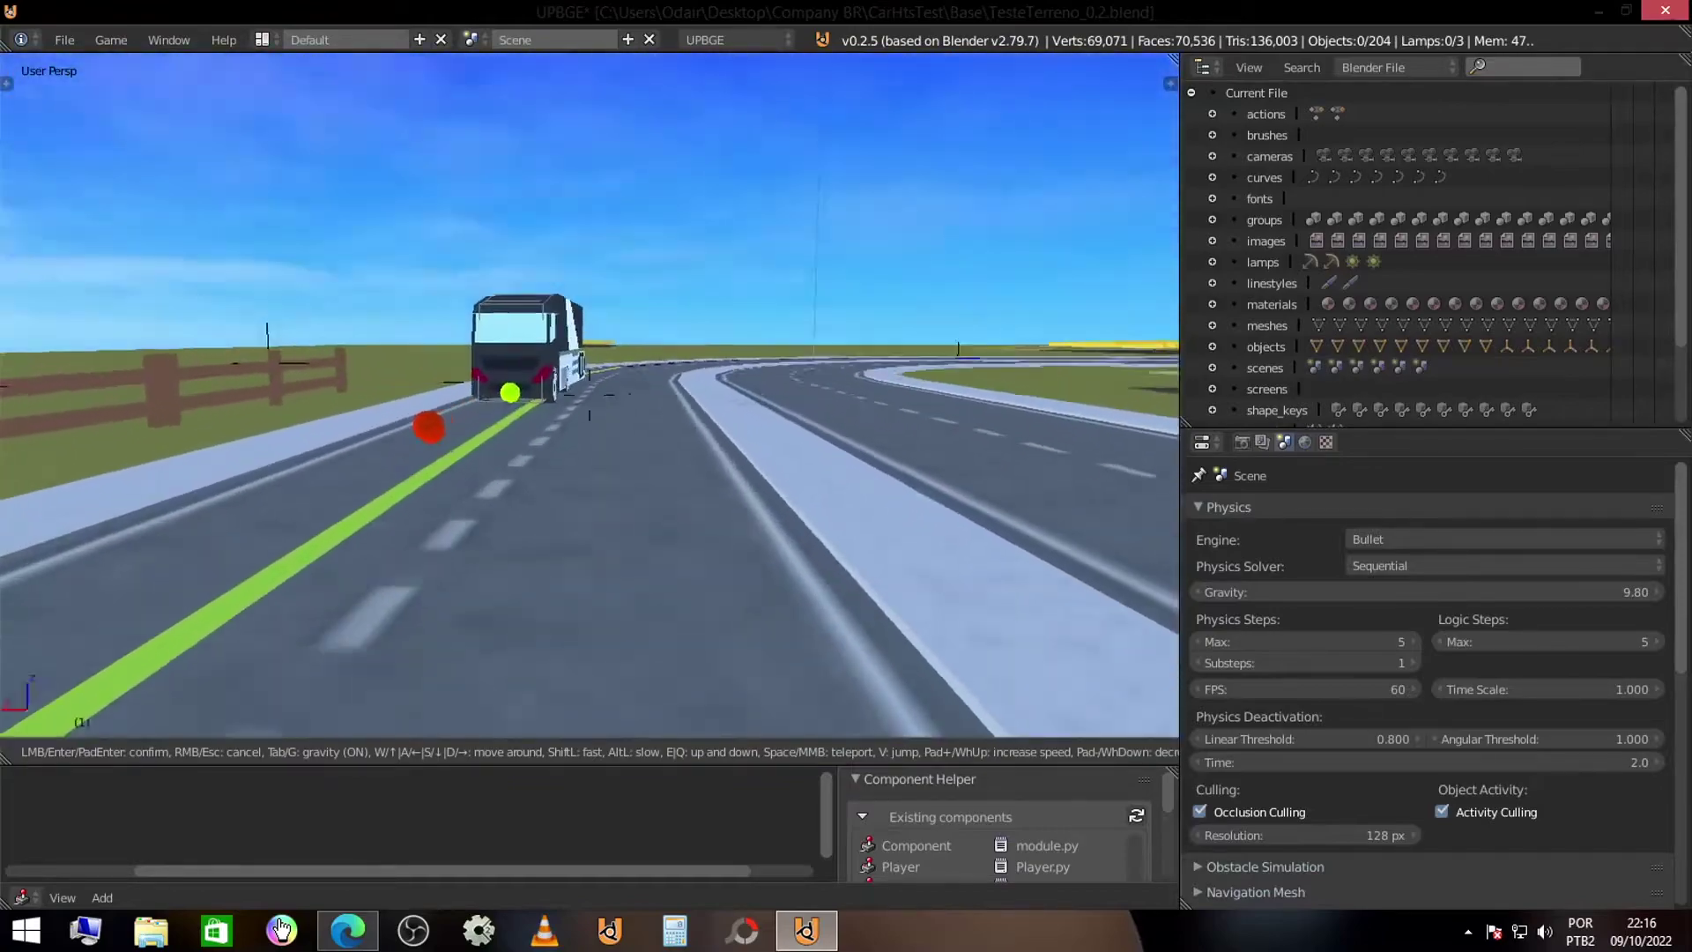
pyautogui.press('w')
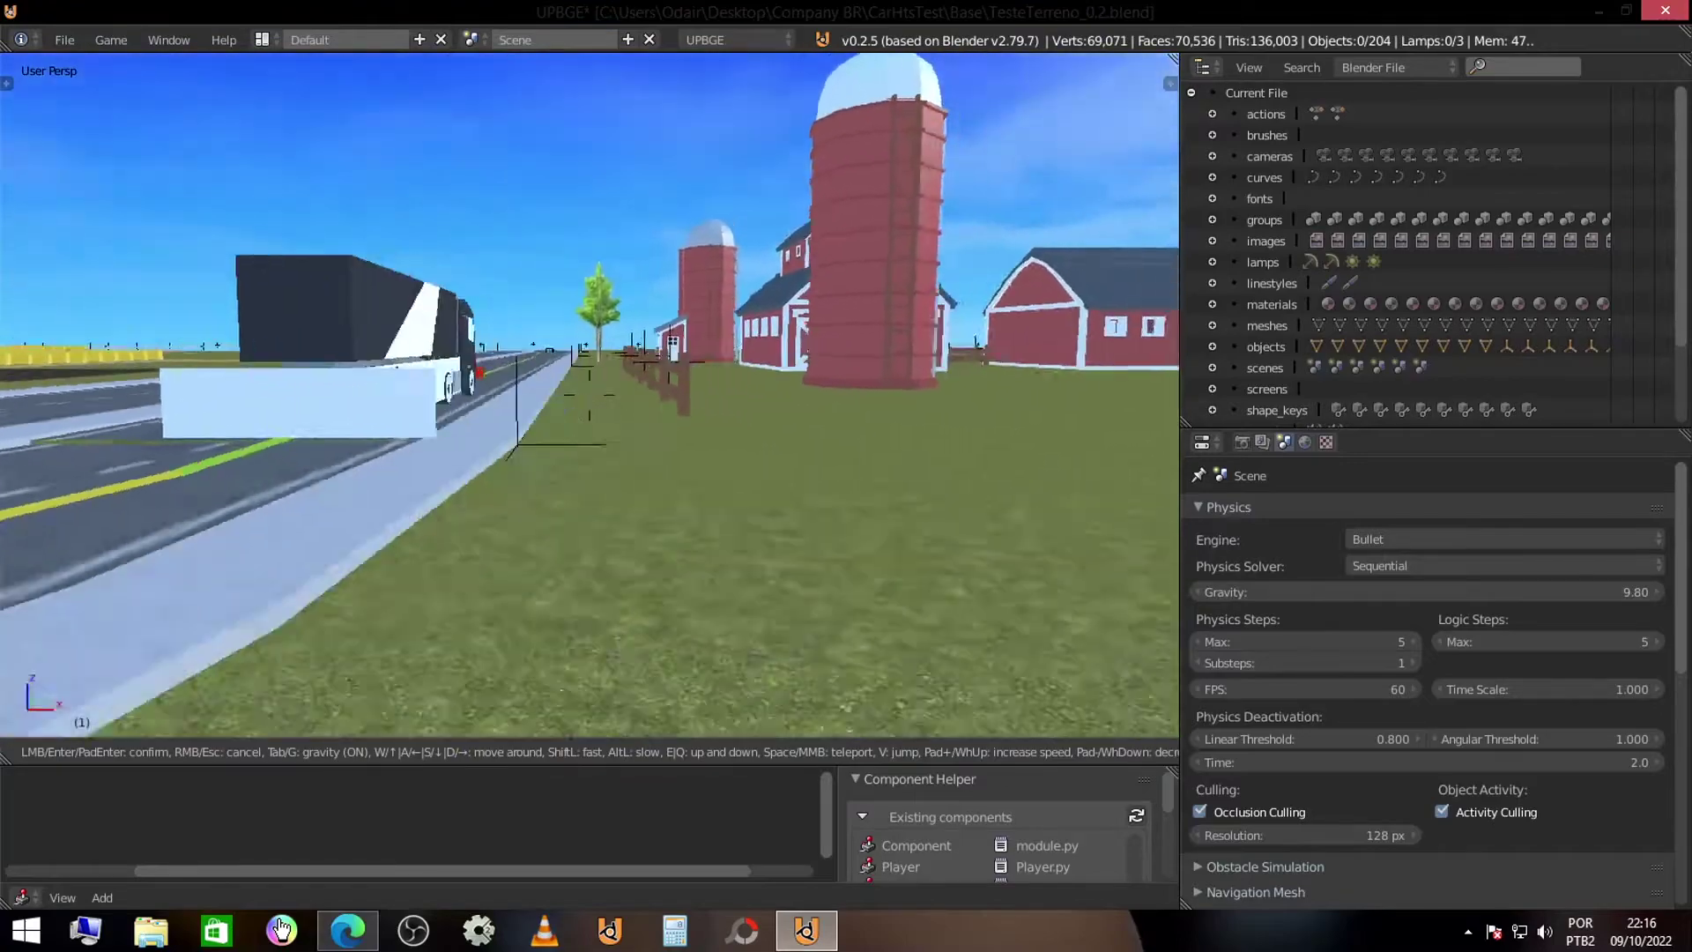
pyautogui.press('w')
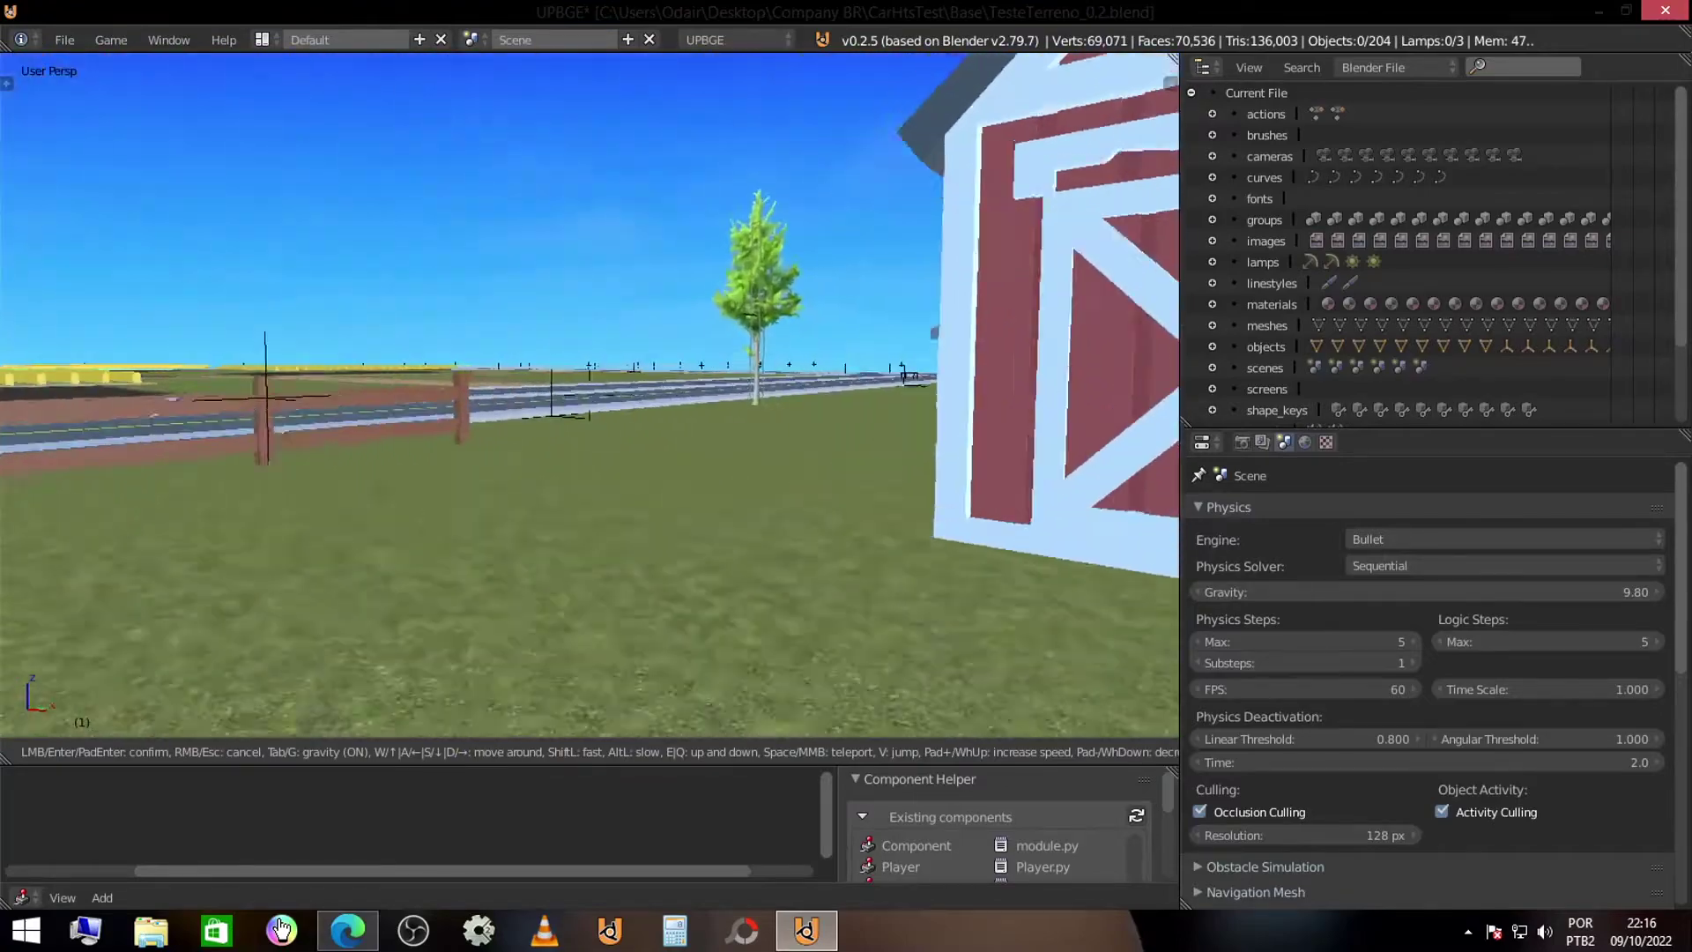
pyautogui.press('w')
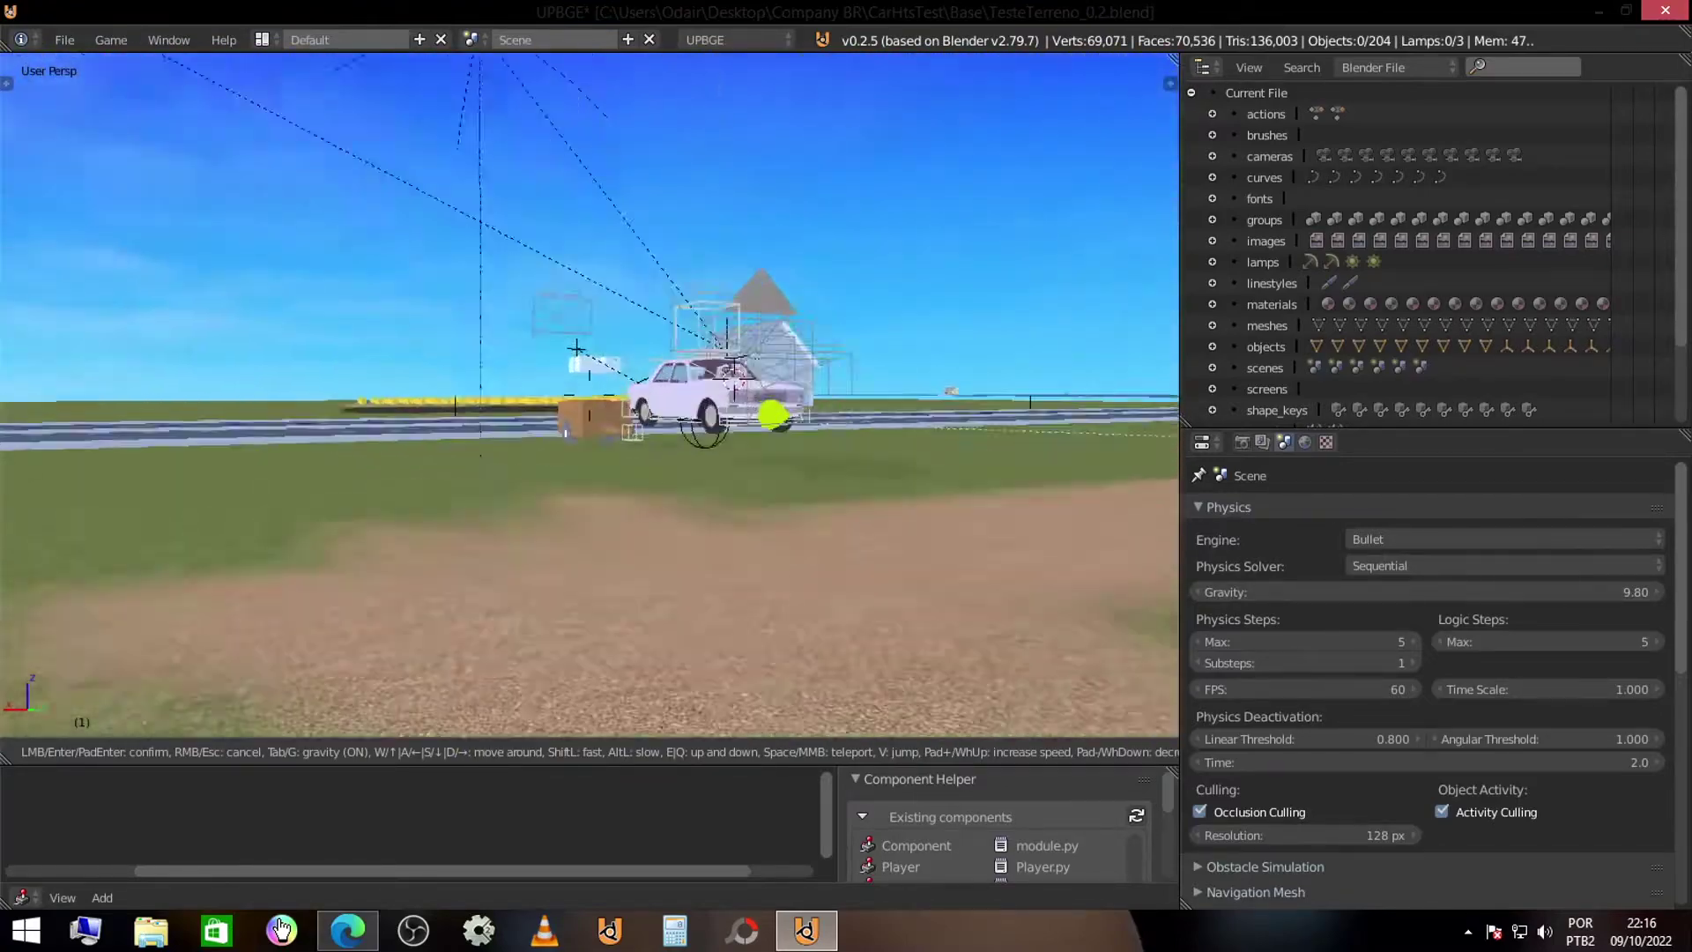
pyautogui.press('Escape')
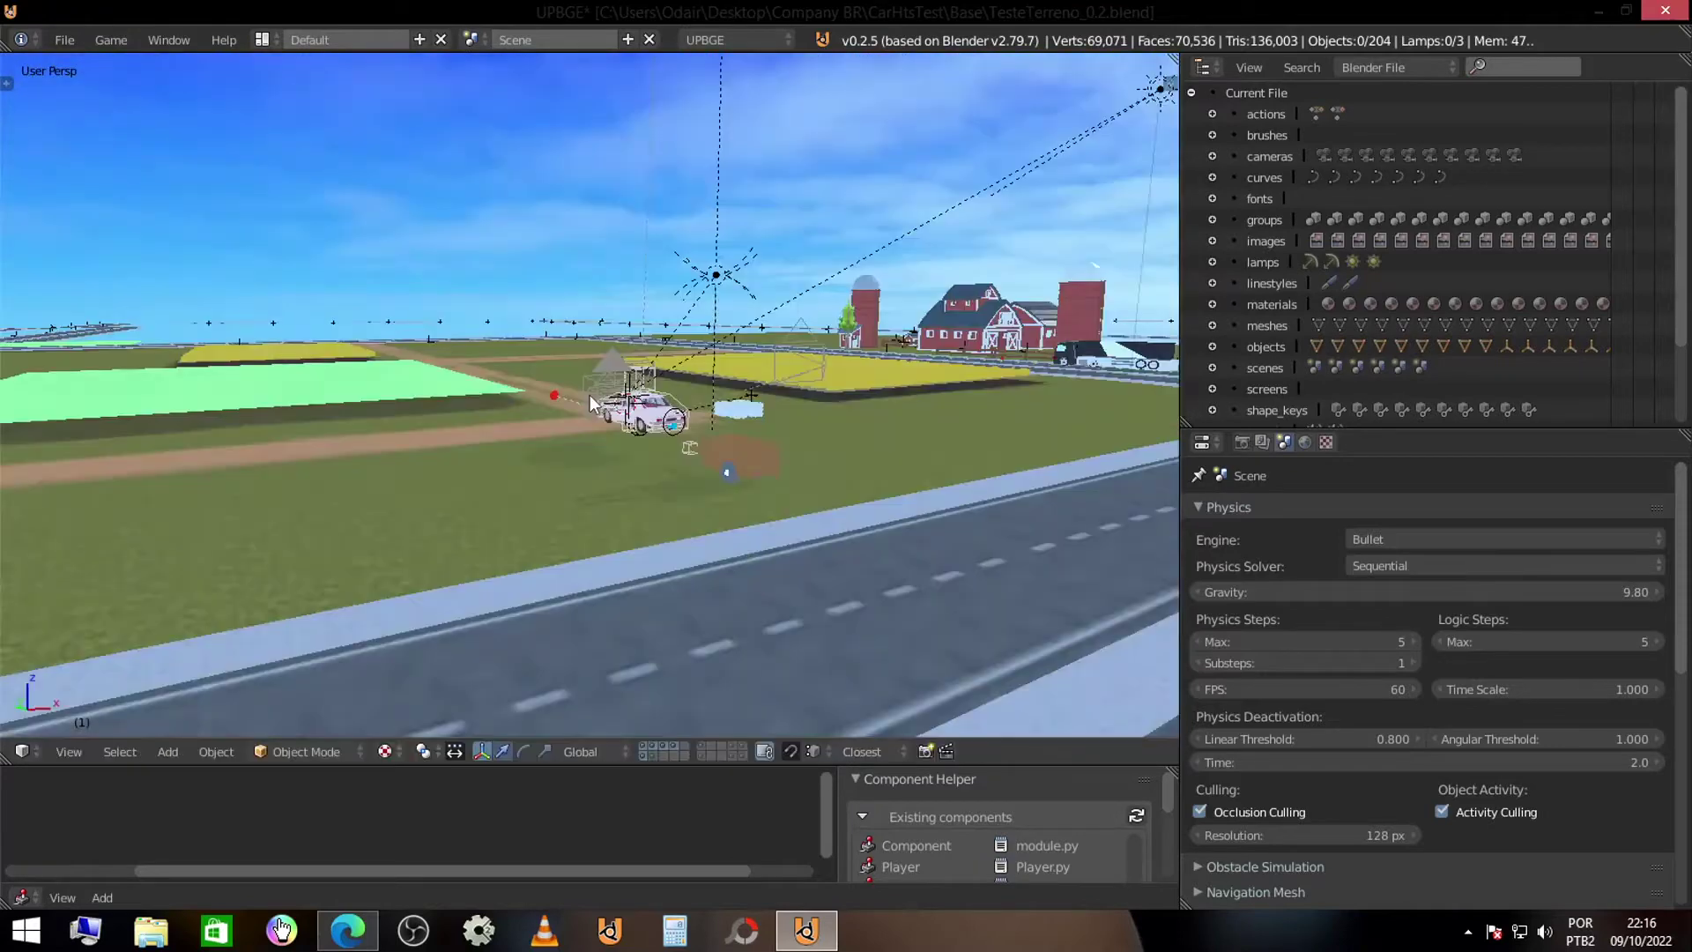
pyautogui.press('KP_0')
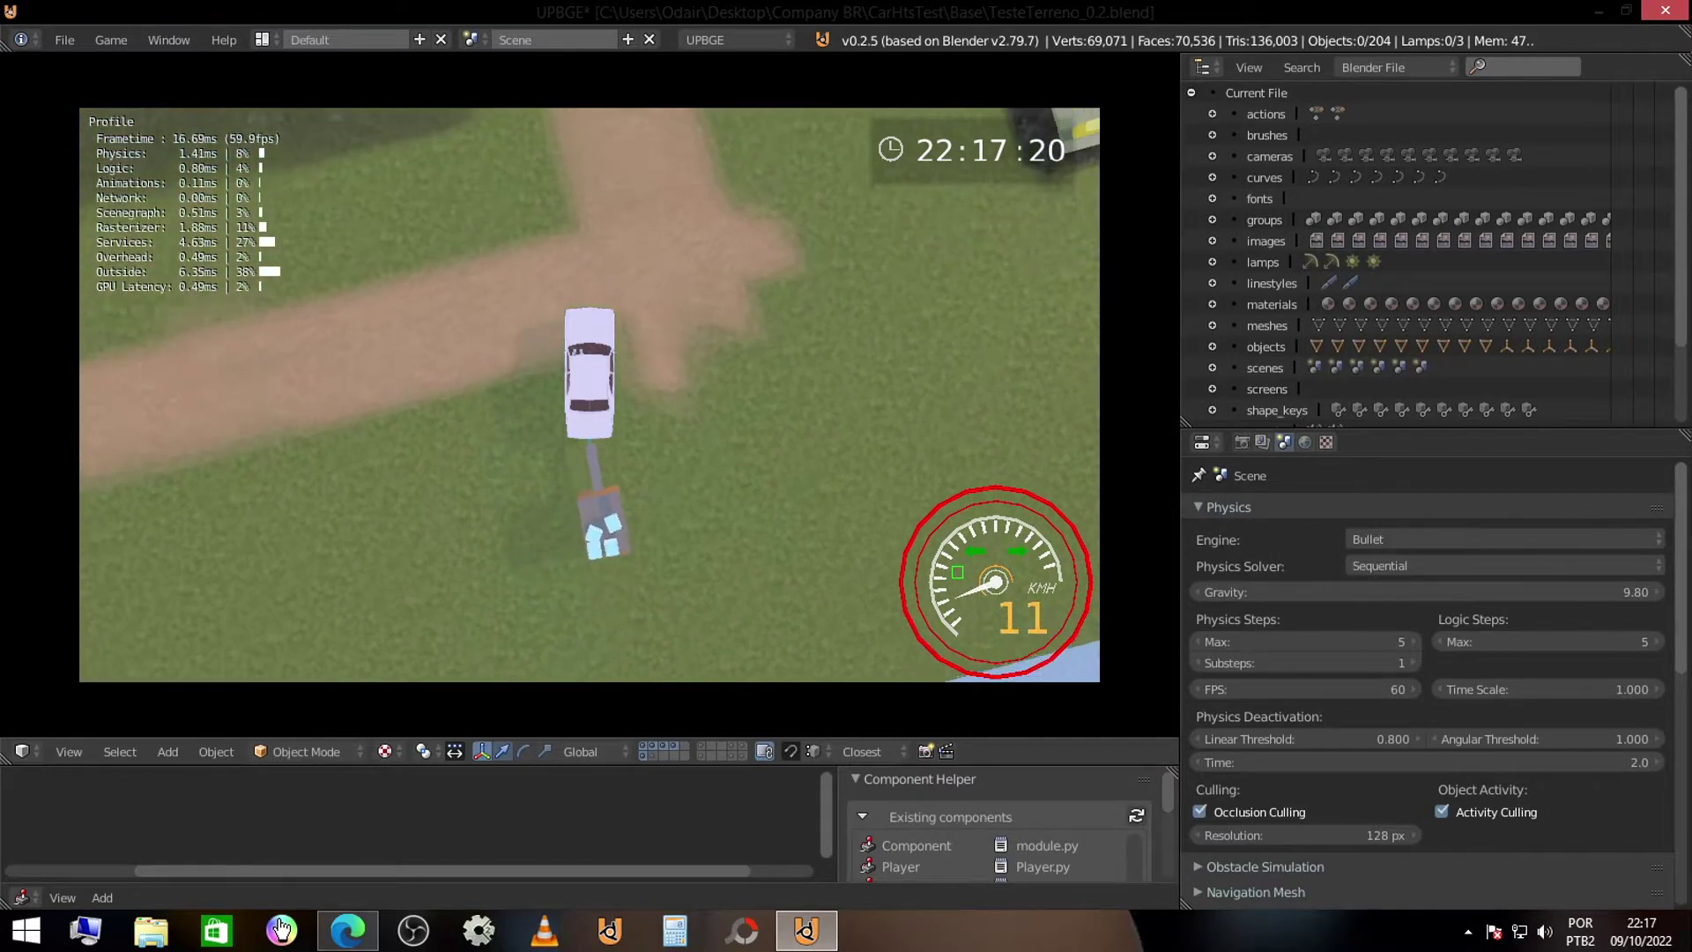
# - While driving, switch the game view to the in-car camera, then the dashboard camera
pyautogui.press('c')
pyautogui.press('c')
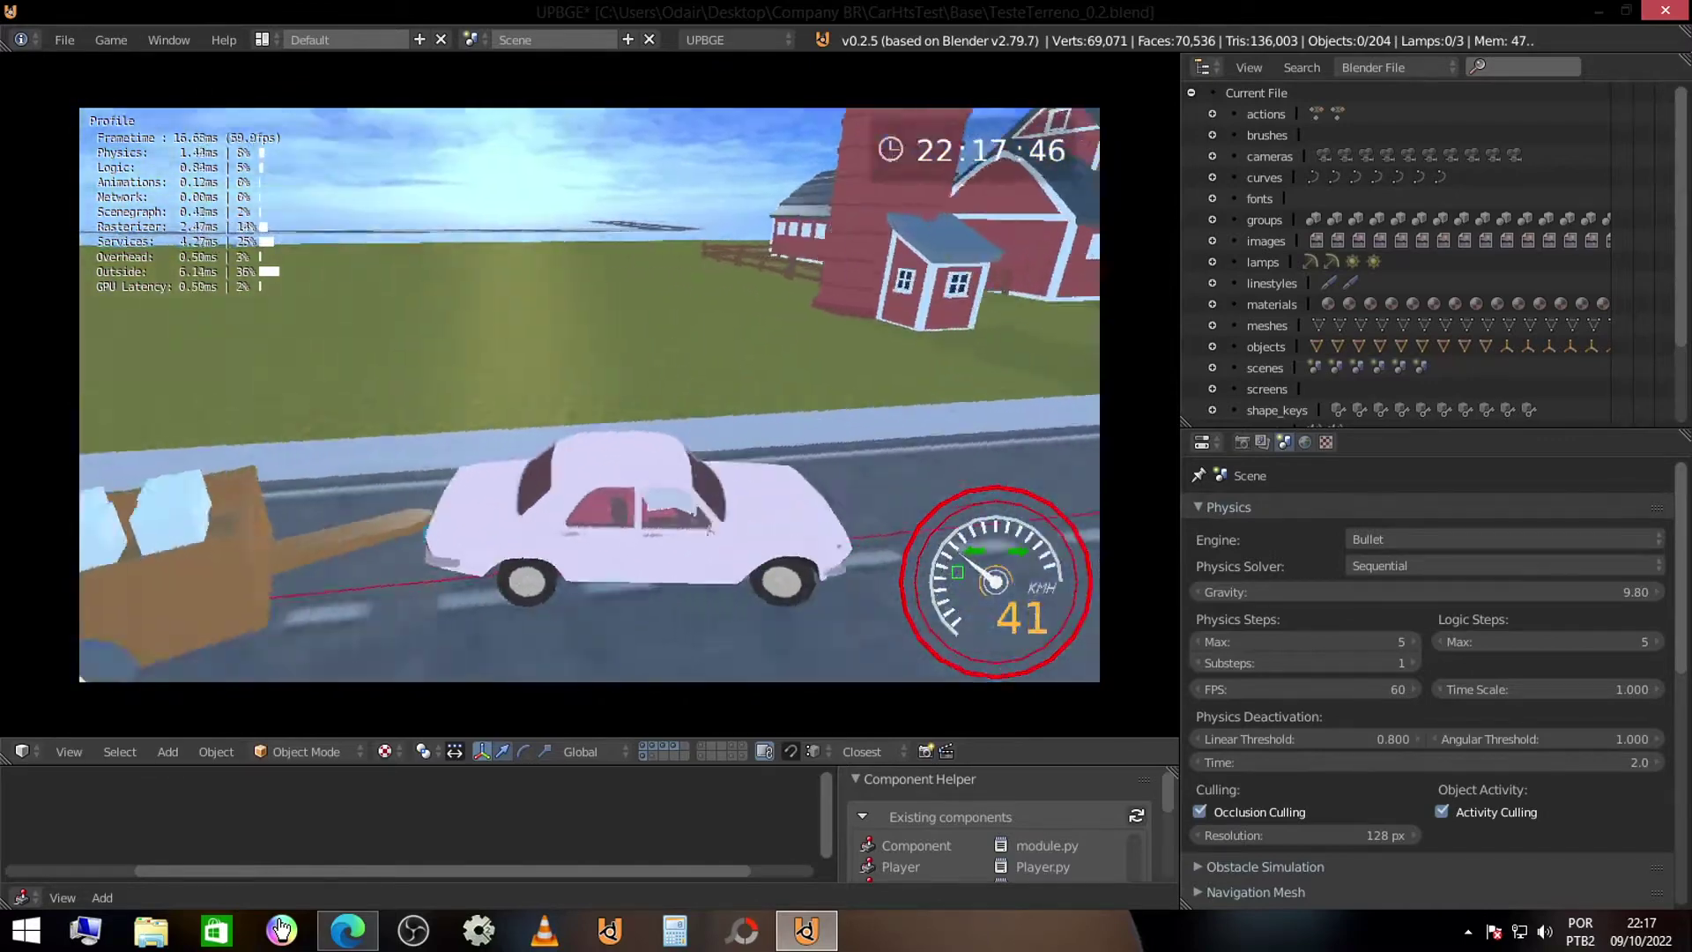
pyautogui.press('c')
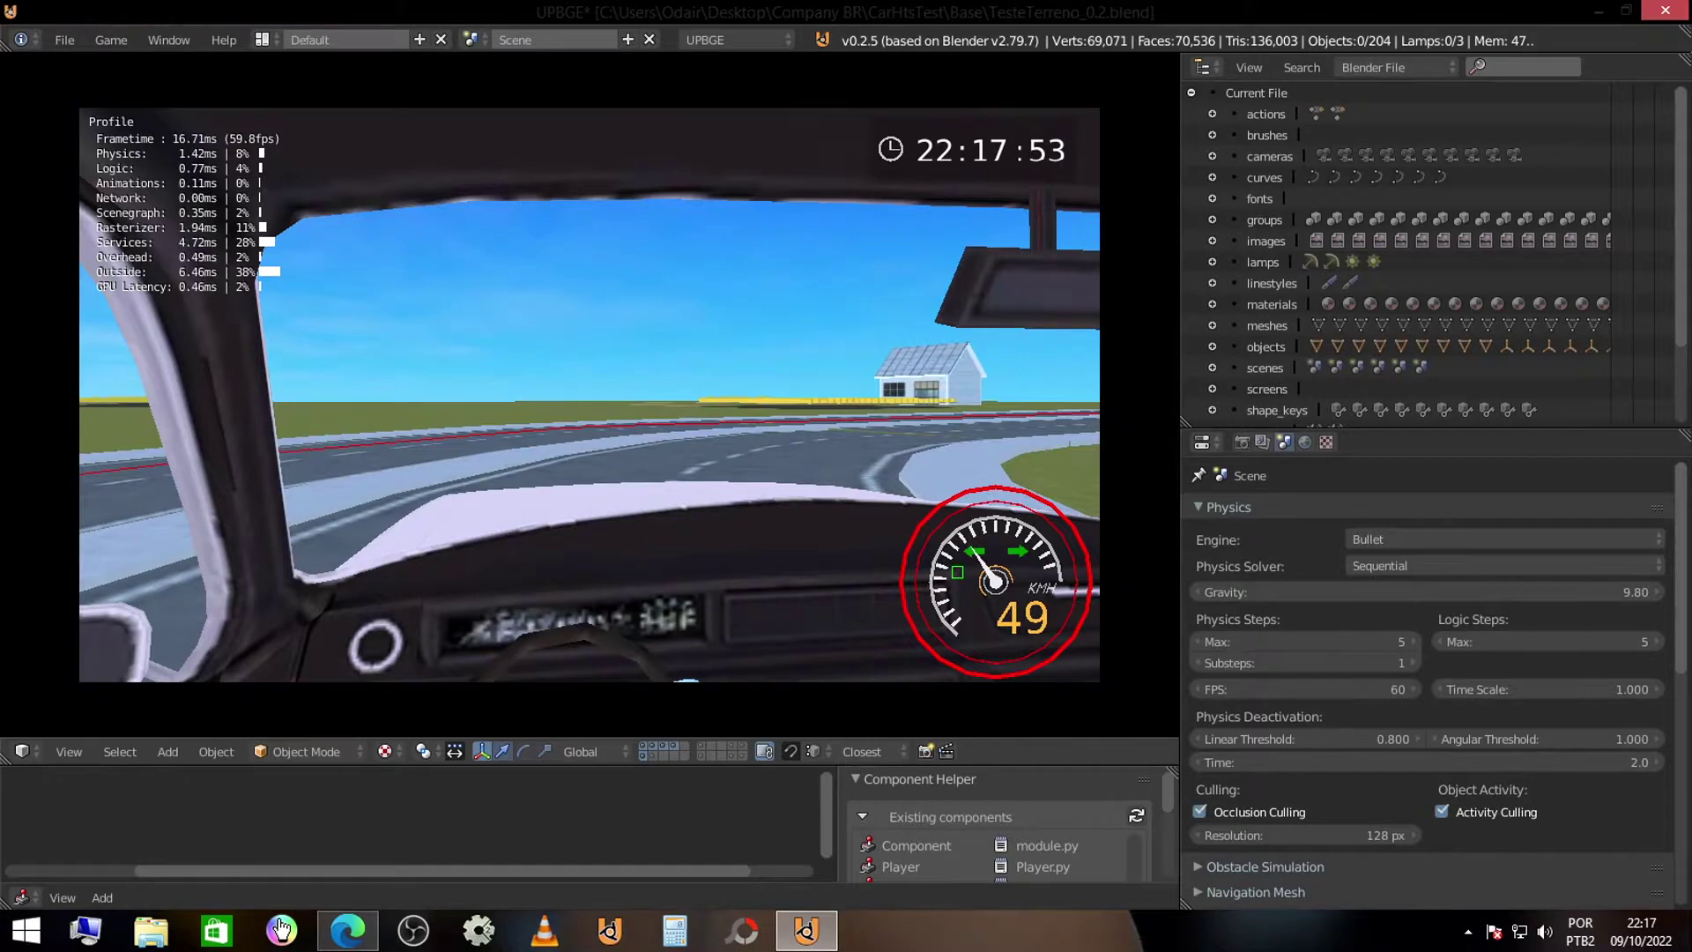
# - Cycle the game cameras through hood-level and outside side views to the chase camera
pyautogui.press('c')
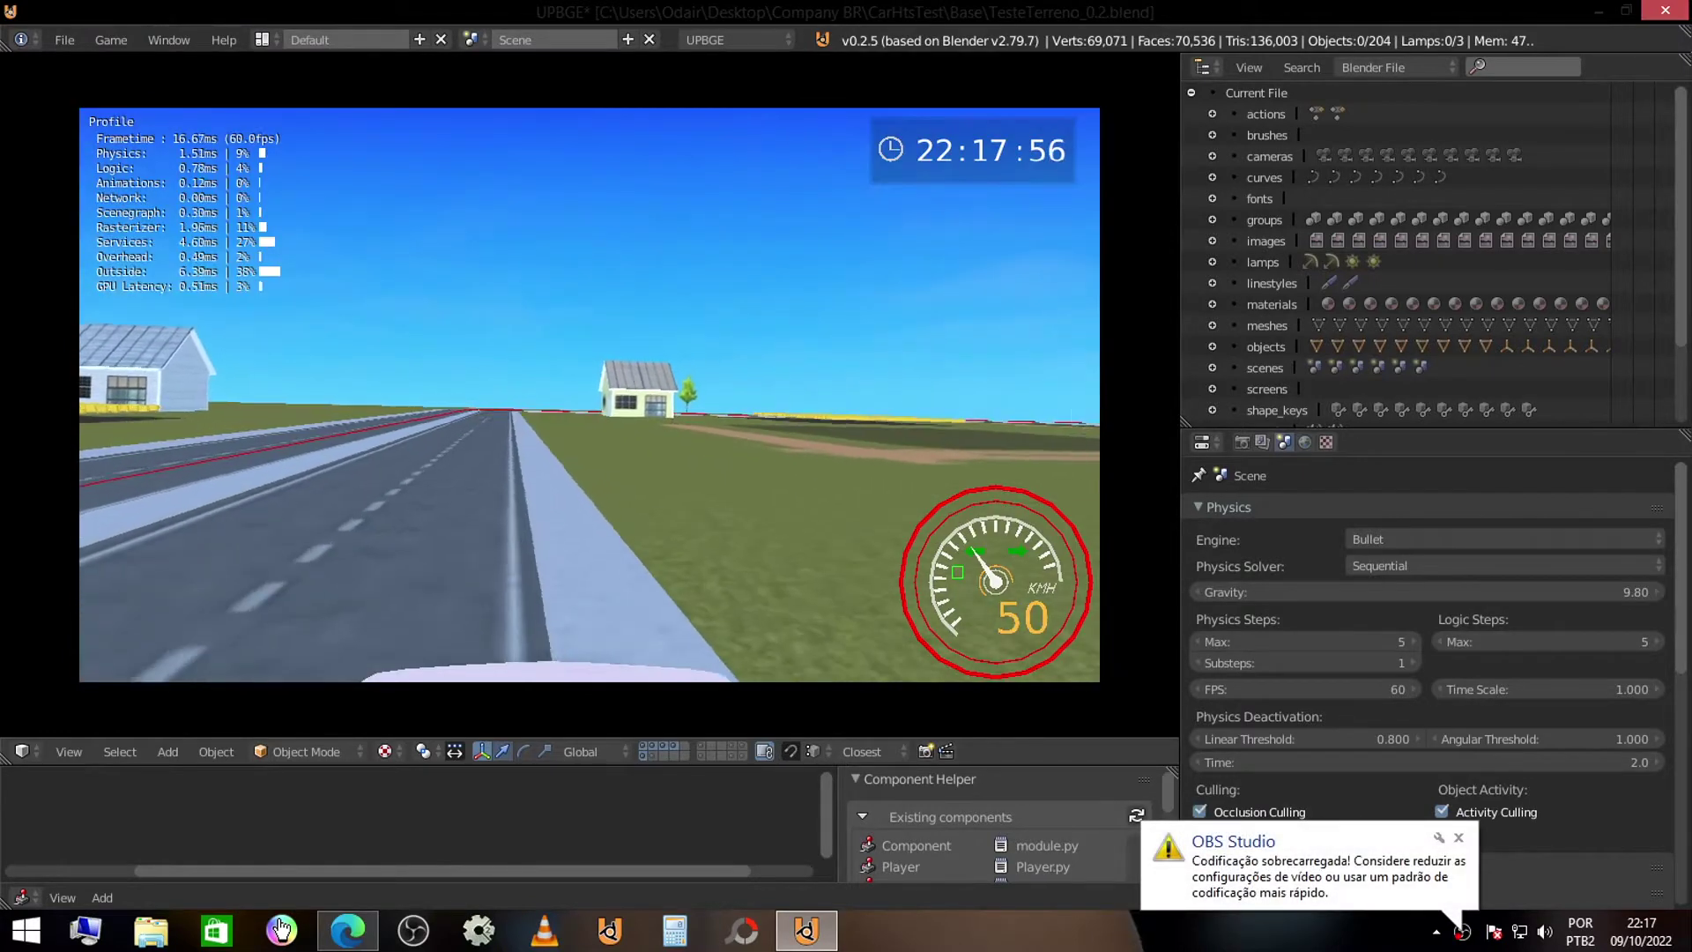
pyautogui.press('c')
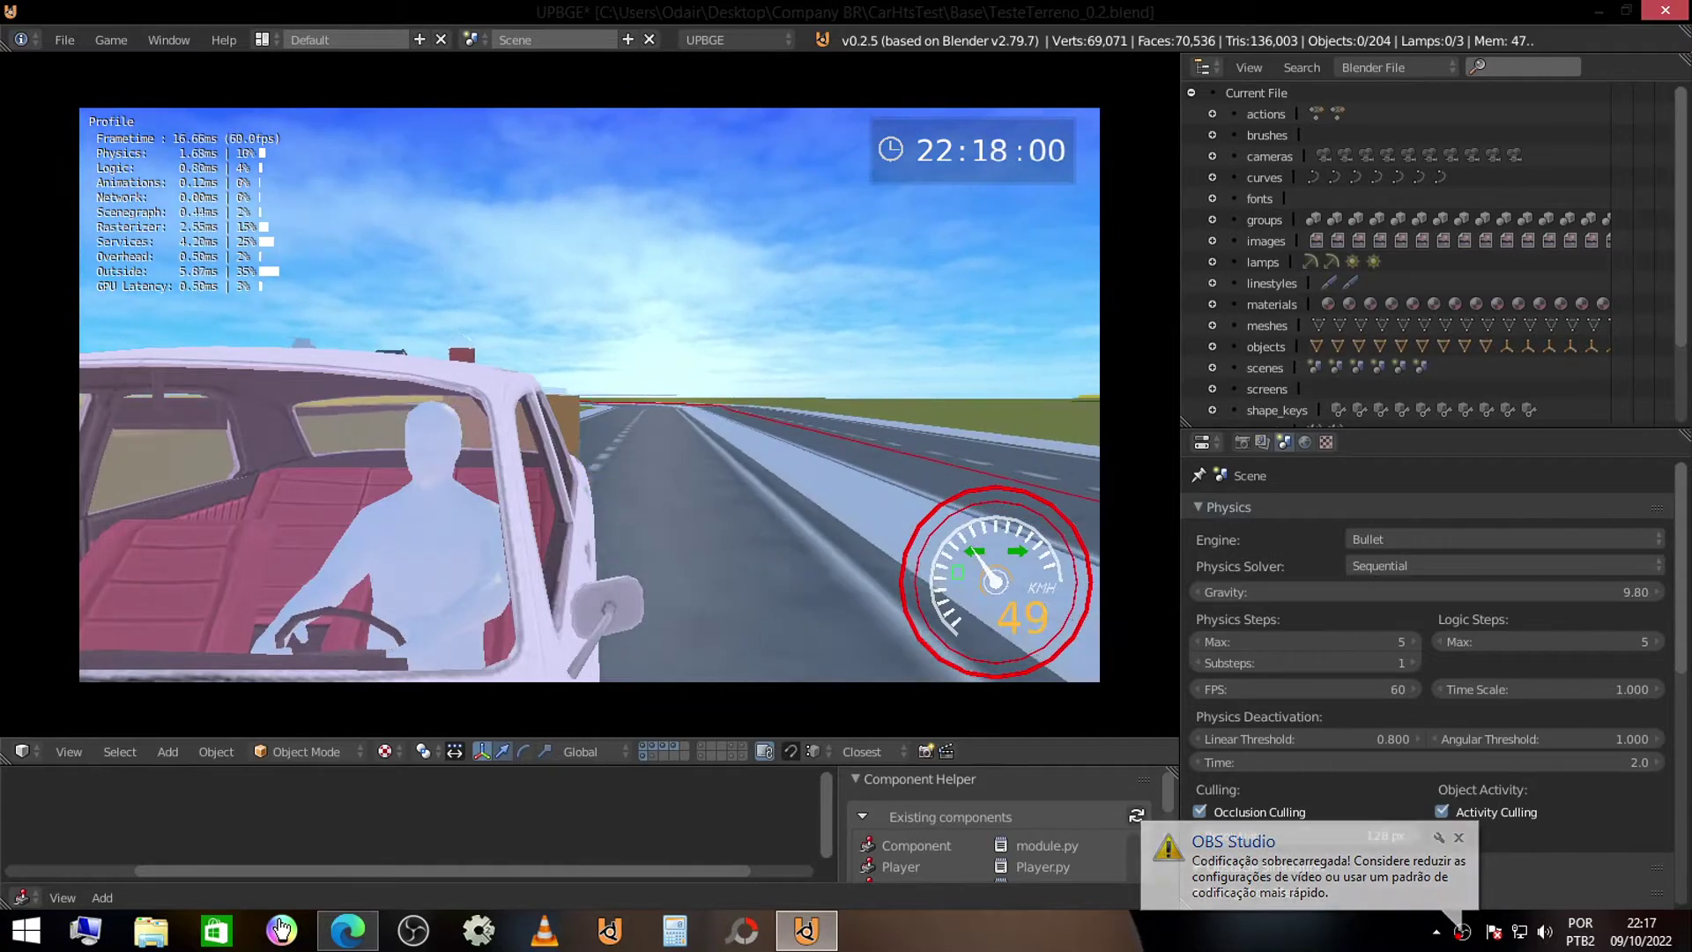
pyautogui.press('c')
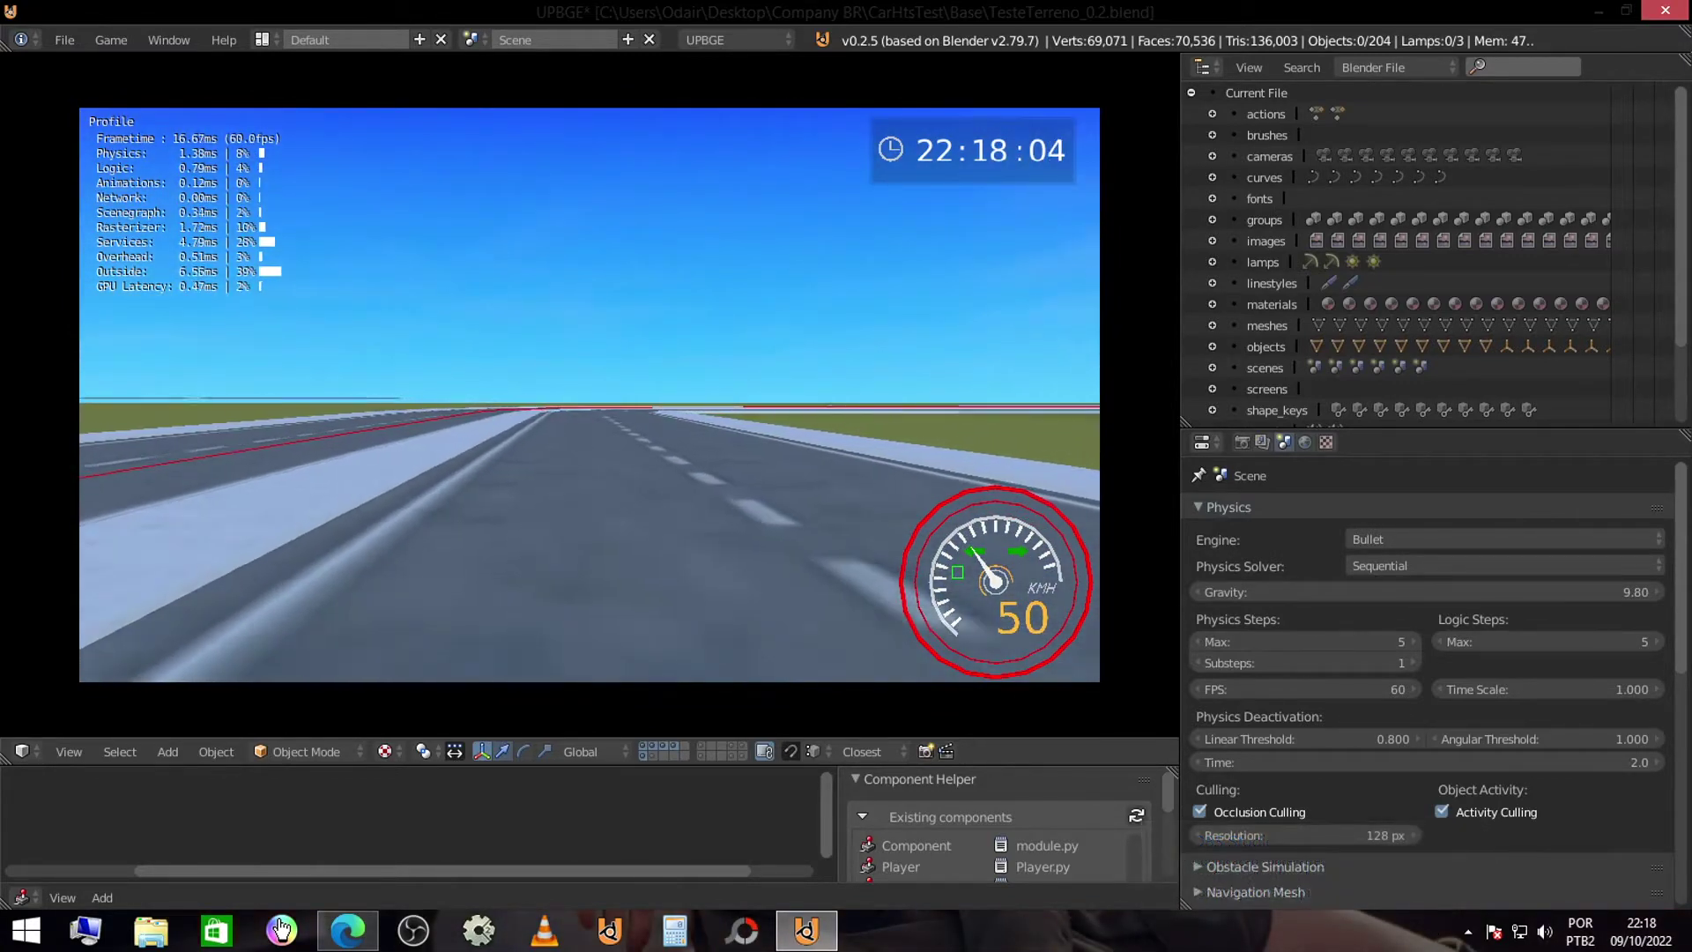
pyautogui.press('c')
pyautogui.press('c')
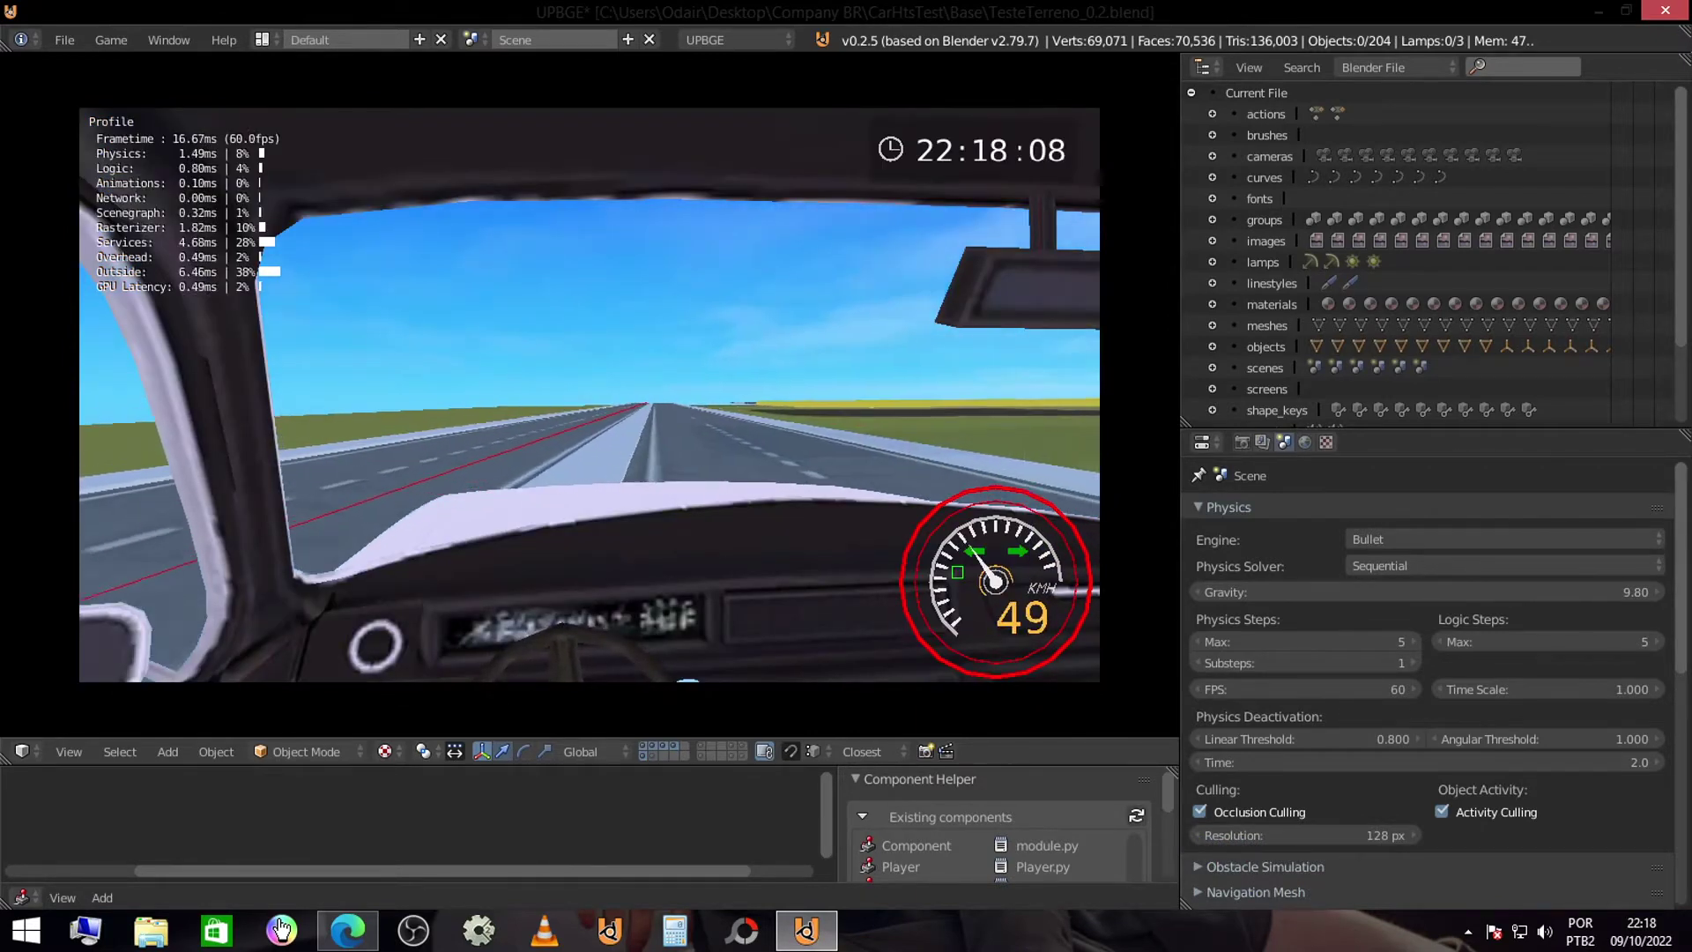
pyautogui.press('c')
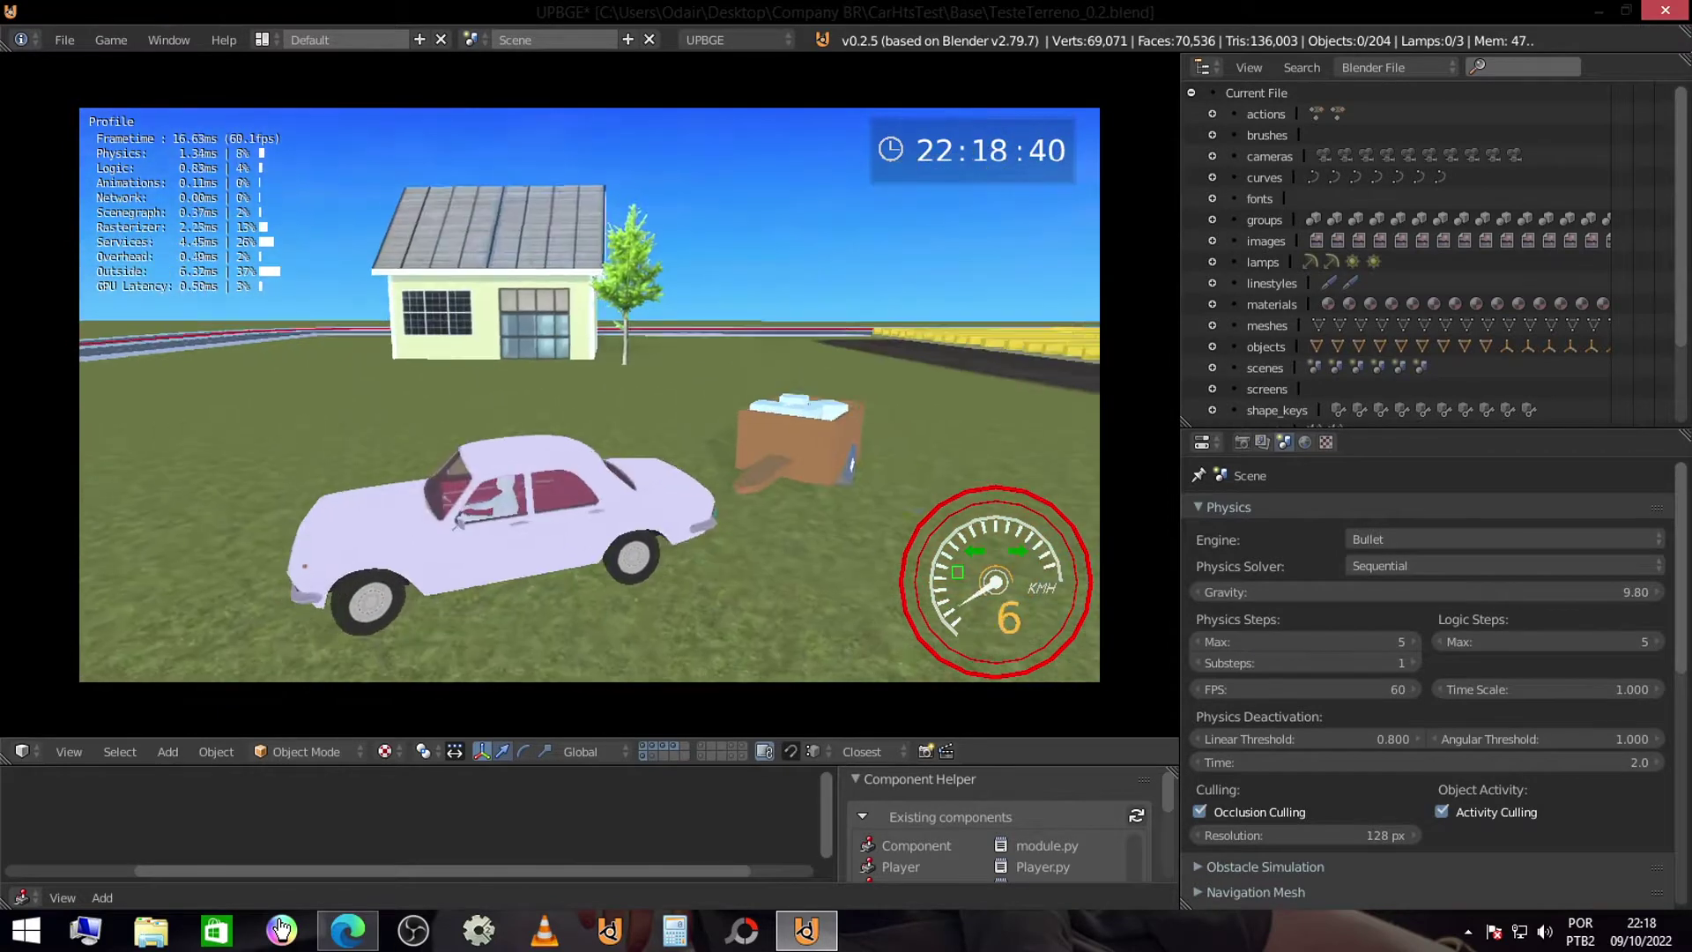
# - Stop the game and add a CarNpc group instance to the scene
pyautogui.press('Escape')
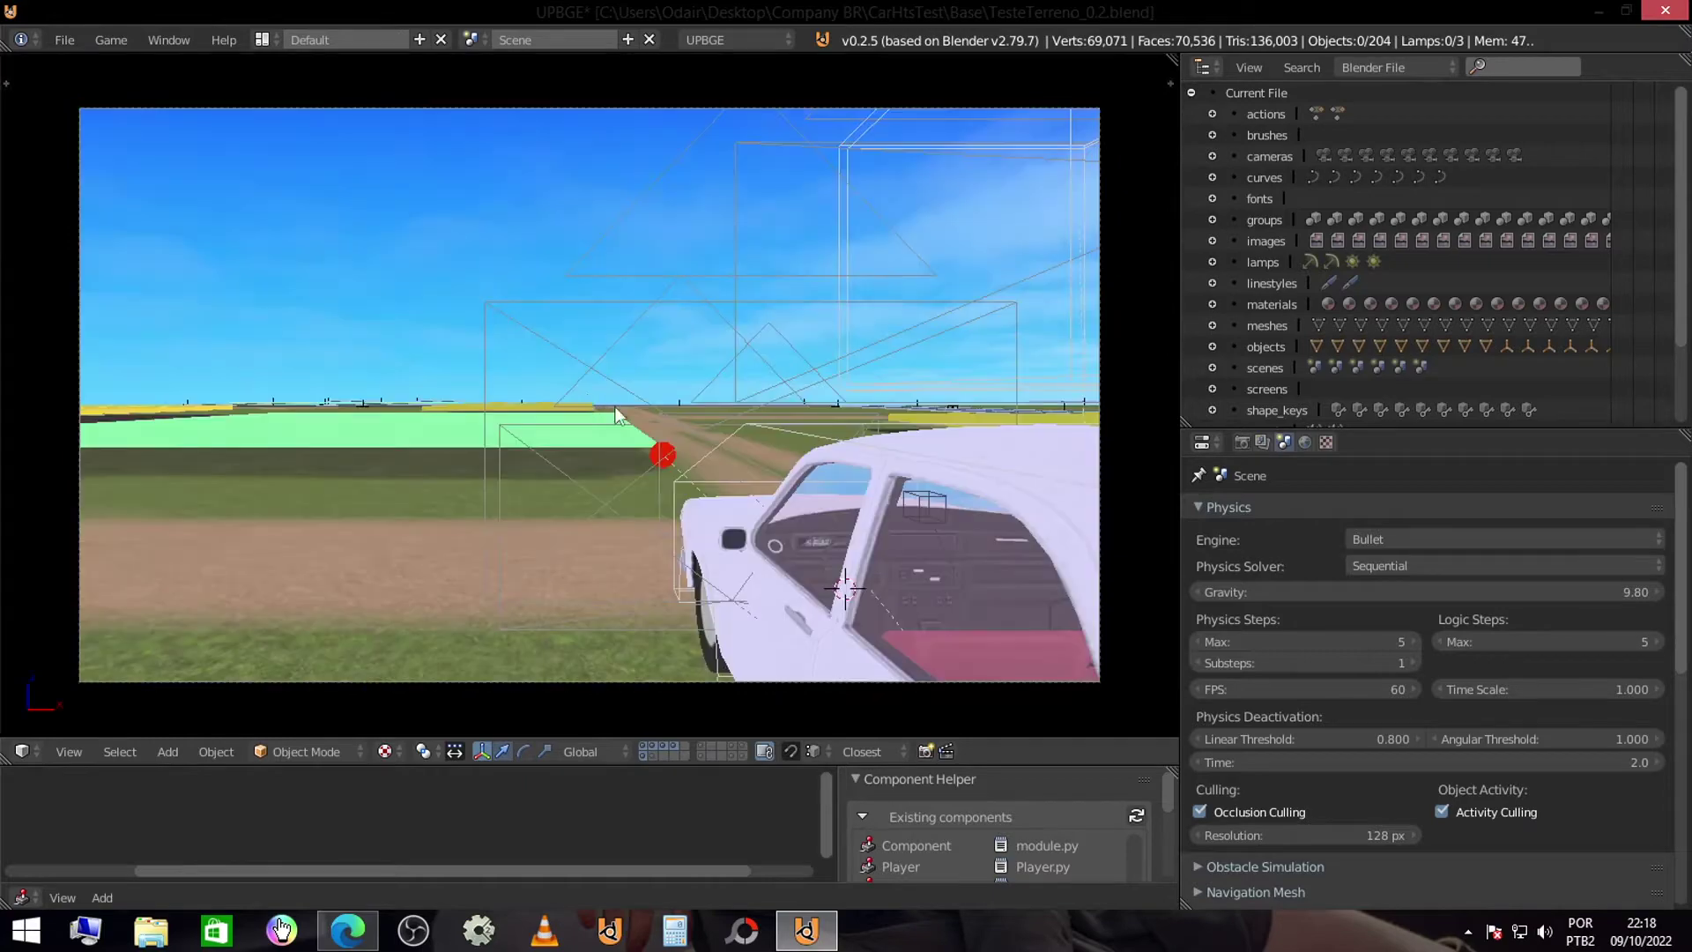
pyautogui.moveTo(634, 381); pyautogui.dragTo(558, 498, button='middle')
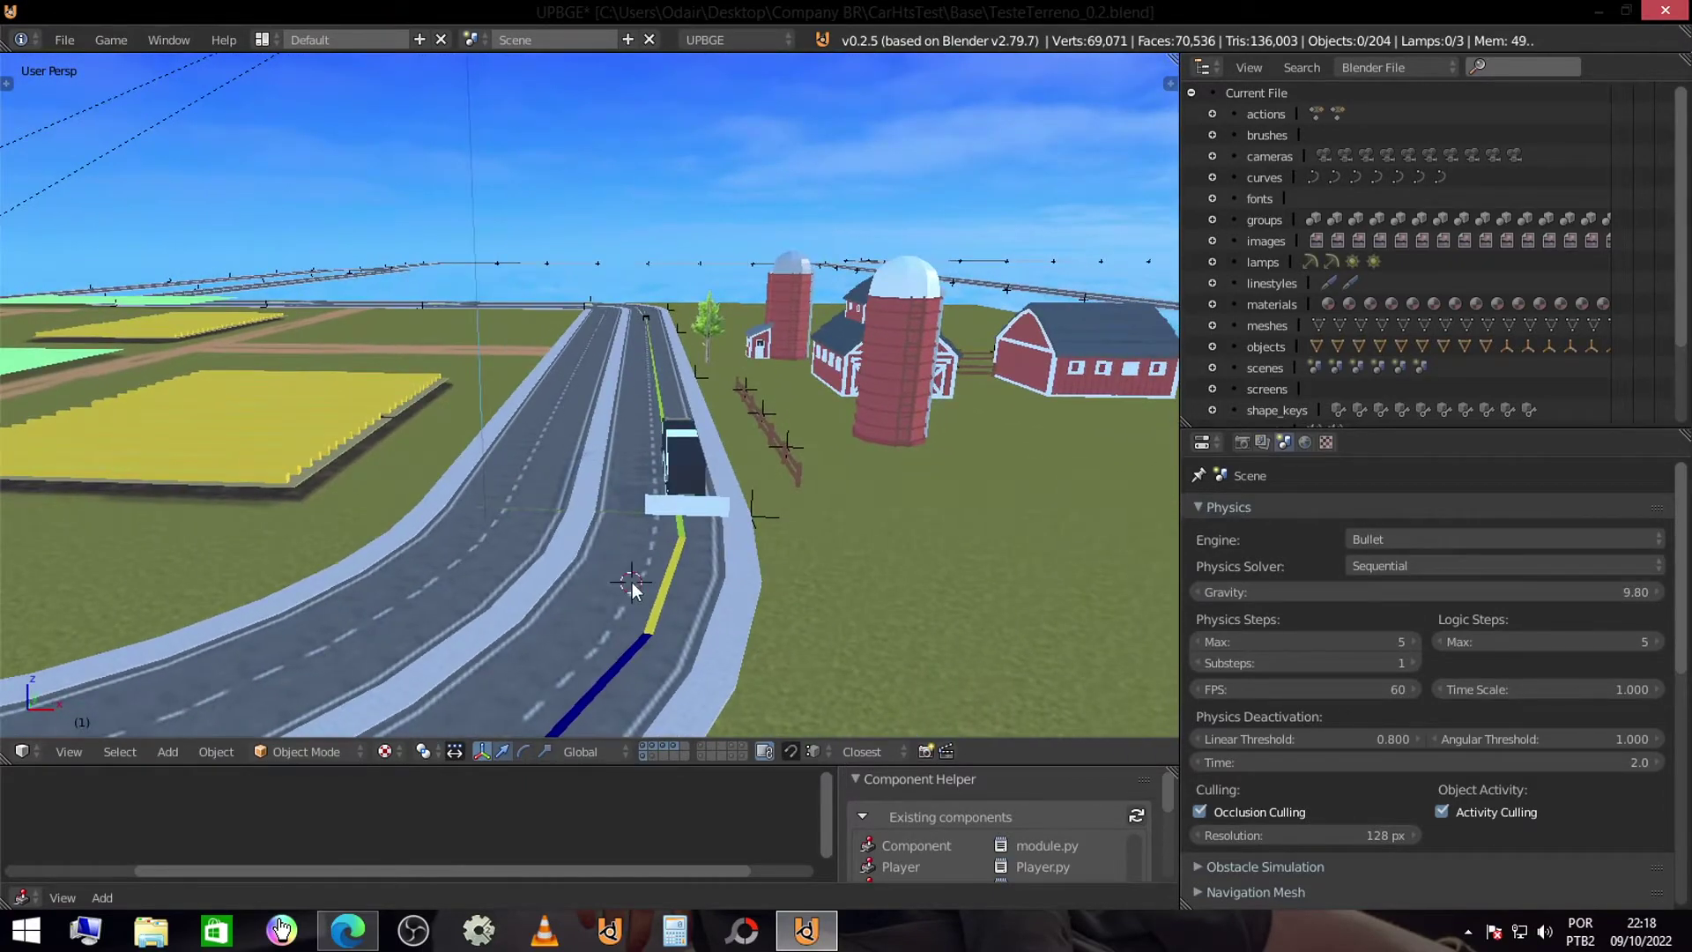
pyautogui.hotkey('shift', 'a')
pyautogui.click(545, 824)
pyautogui.write('car')
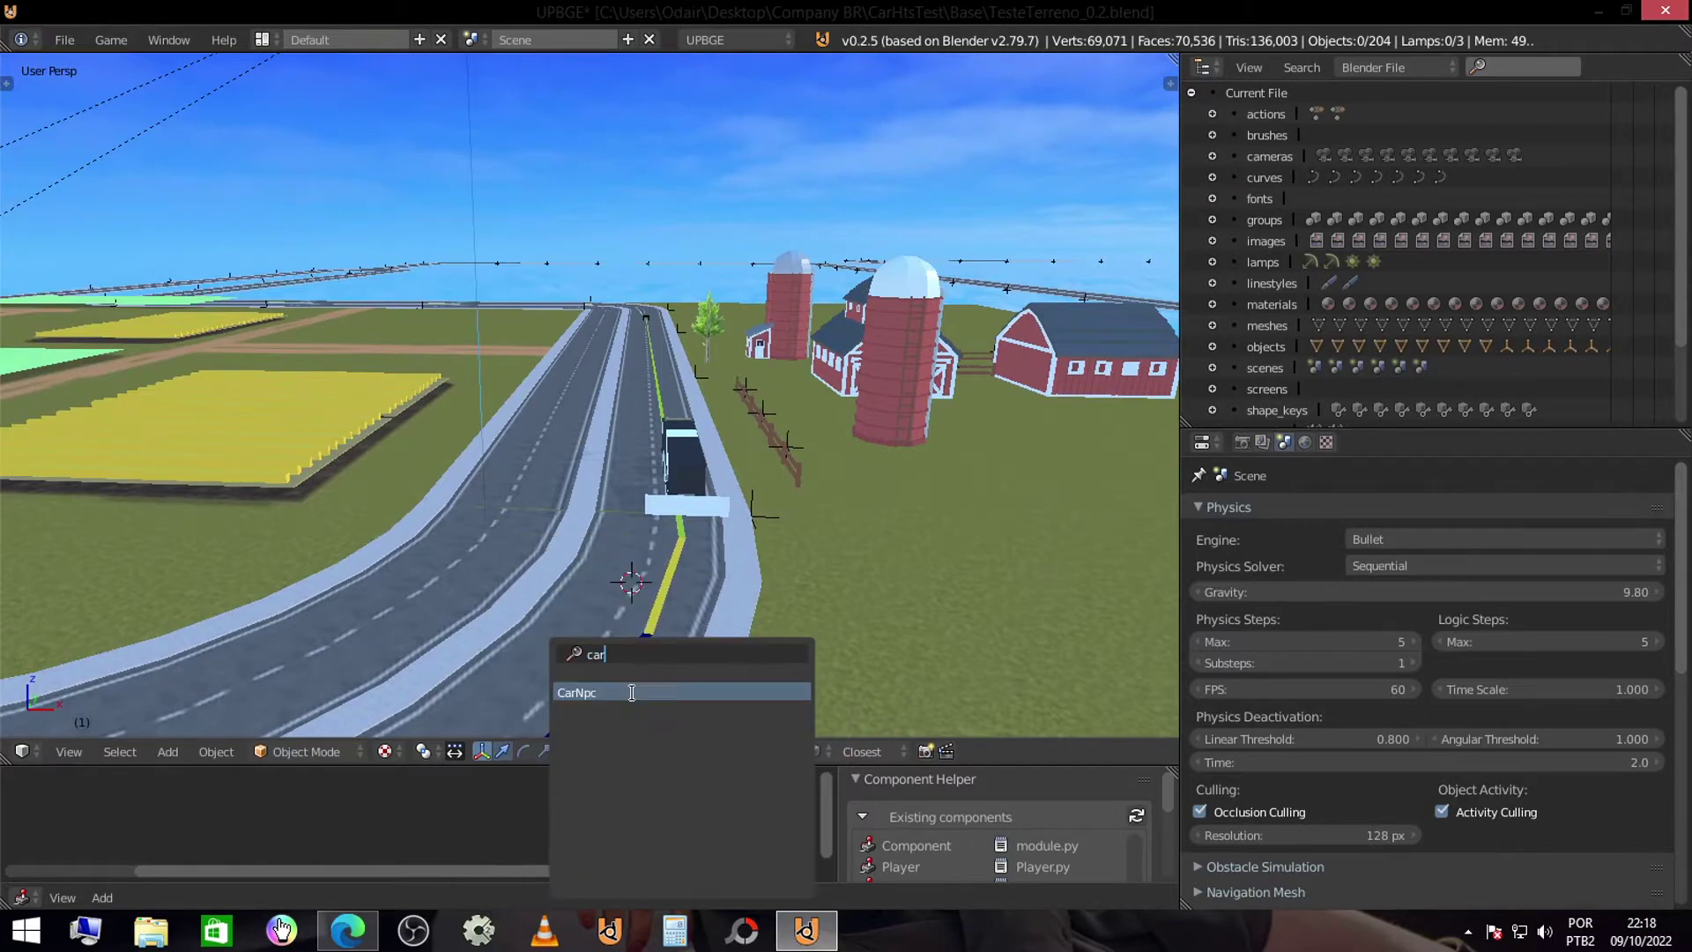
pyautogui.click(632, 692)
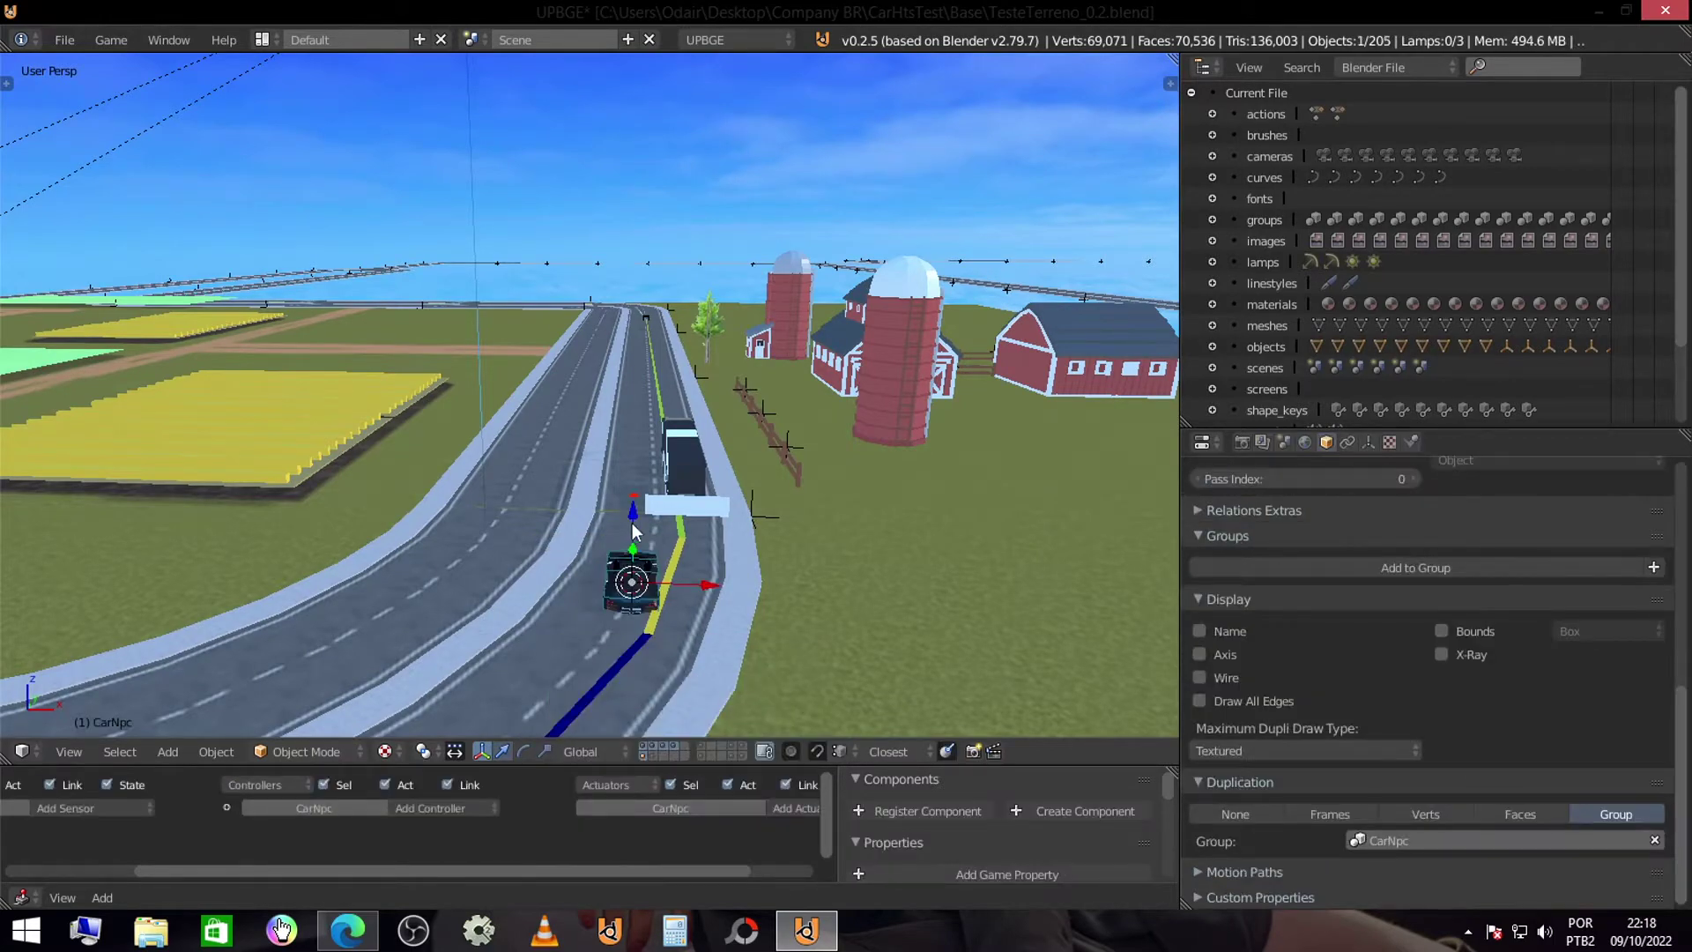
# - Rotate the CarNpc car about Z, slide it along X onto the road lane, and test-run it
pyautogui.moveTo(632, 522)
pyautogui.mouseDown(button='middle')
pyautogui.moveTo(886, 612)
pyautogui.moveTo(538, 617)
pyautogui.moveTo(632, 582)
pyautogui.moveTo(672, 438)
pyautogui.mouseUp(button='middle')
pyautogui.scroll(4, 632, 581)
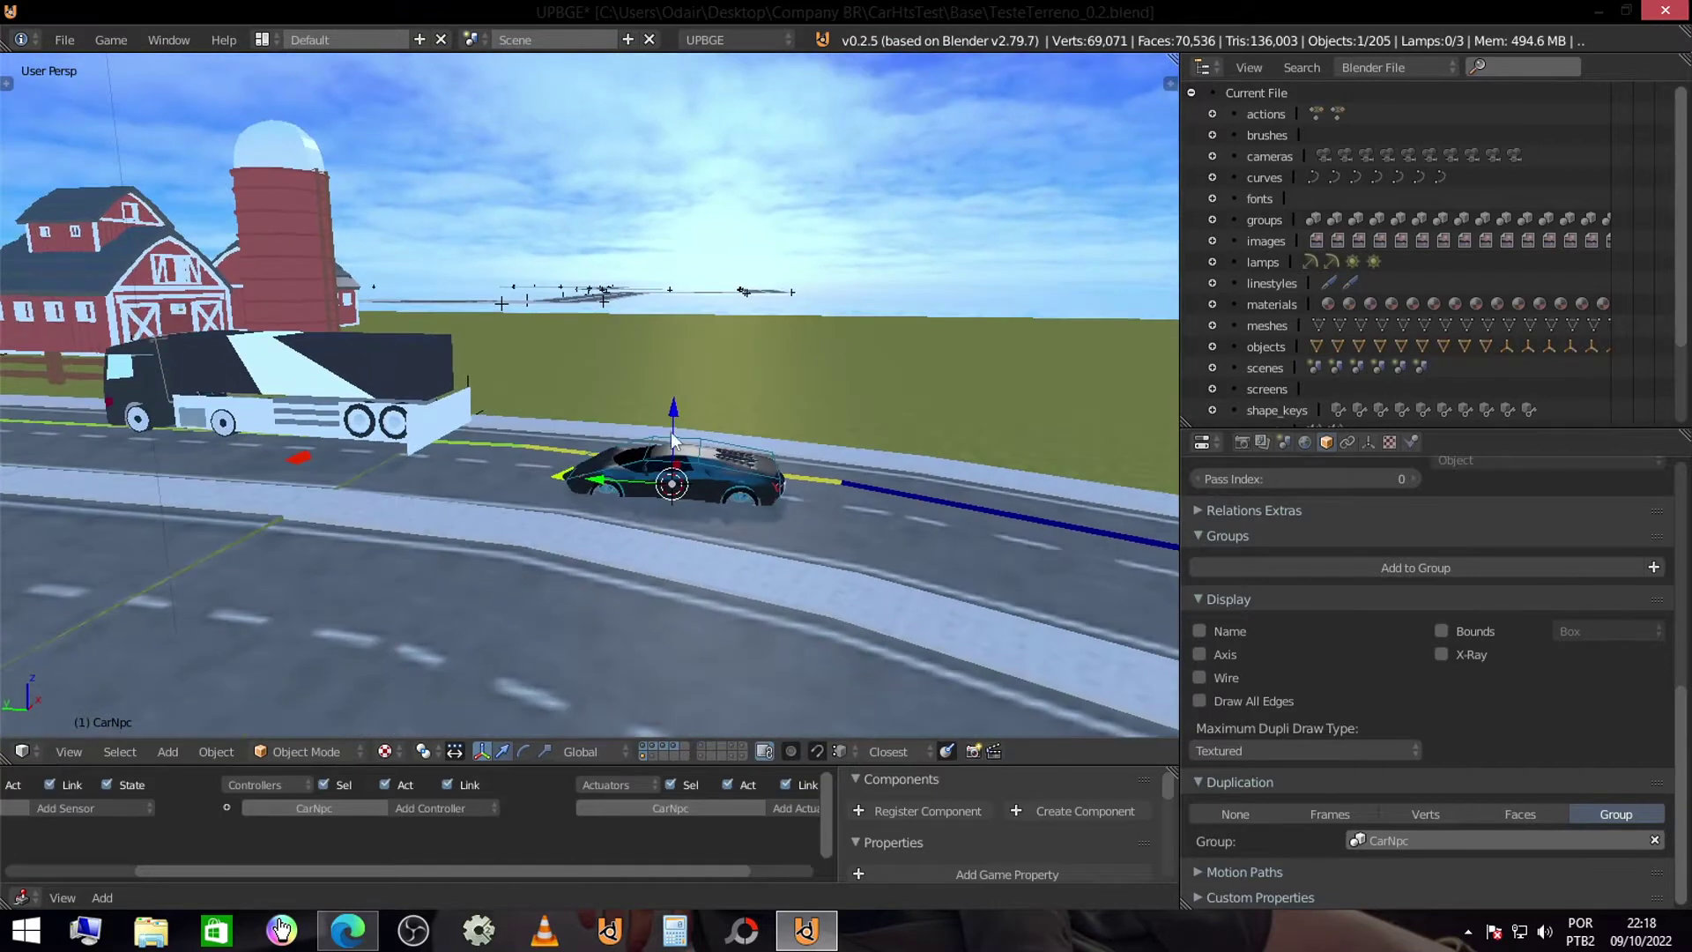
pyautogui.click(686, 384)
pyautogui.press('r')
pyautogui.press('z')
pyautogui.click(821, 515)
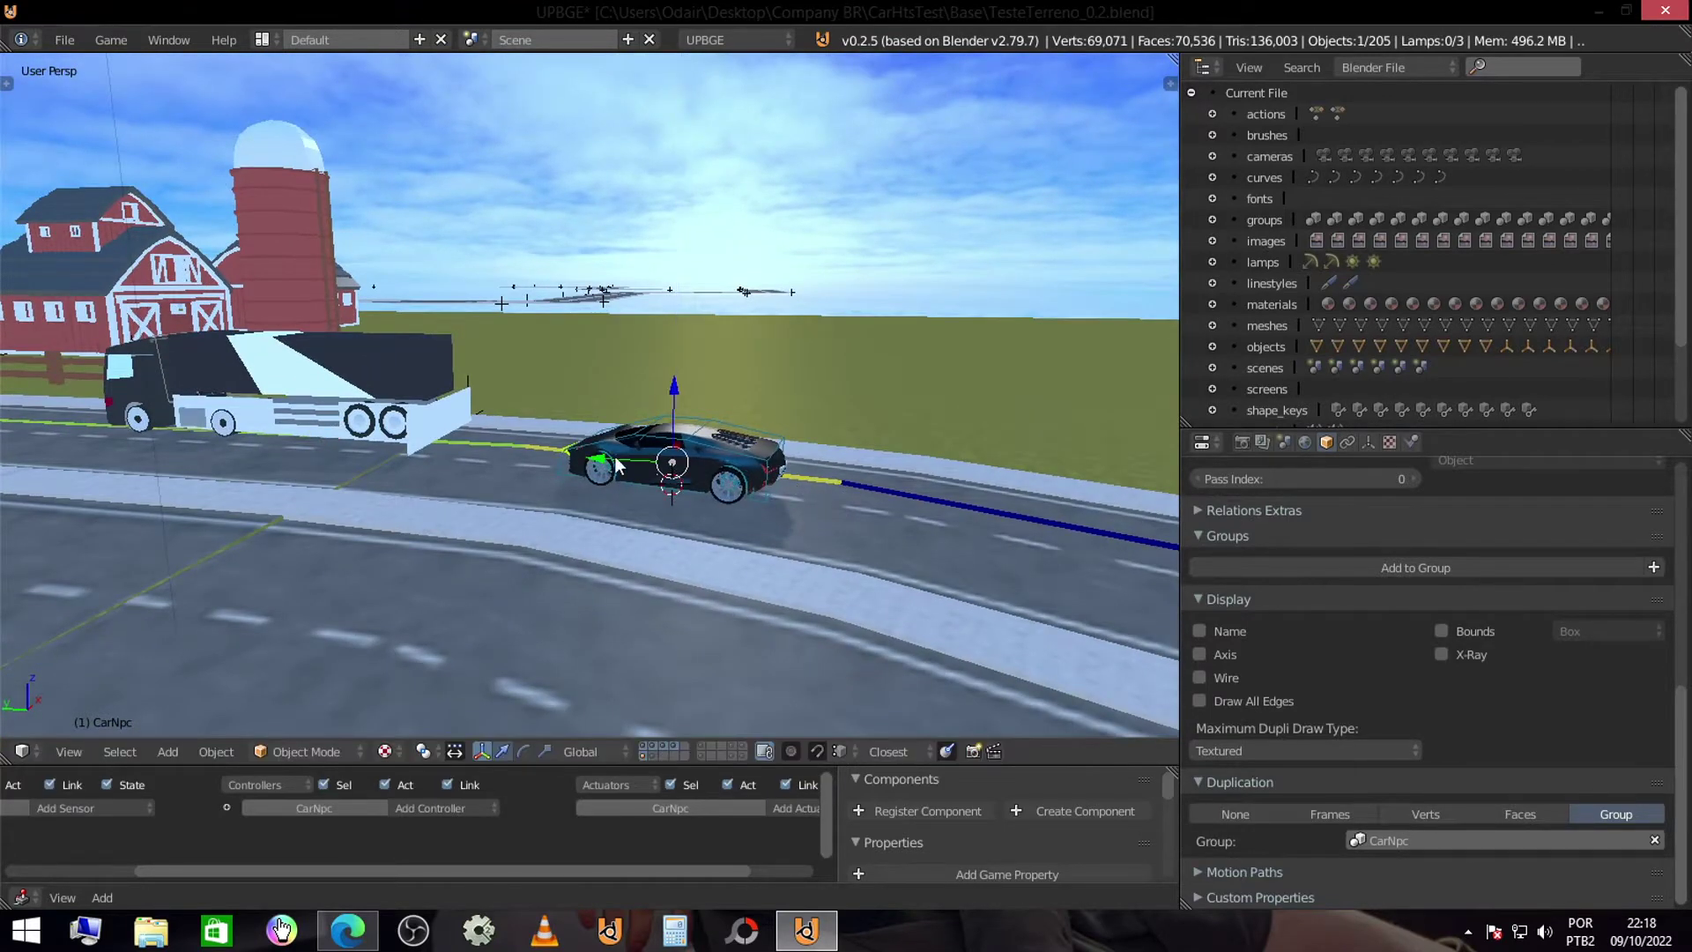
pyautogui.press('g')
pyautogui.press('x')
pyautogui.moveTo(753, 490); pyautogui.dragTo(732, 513, button='middle')
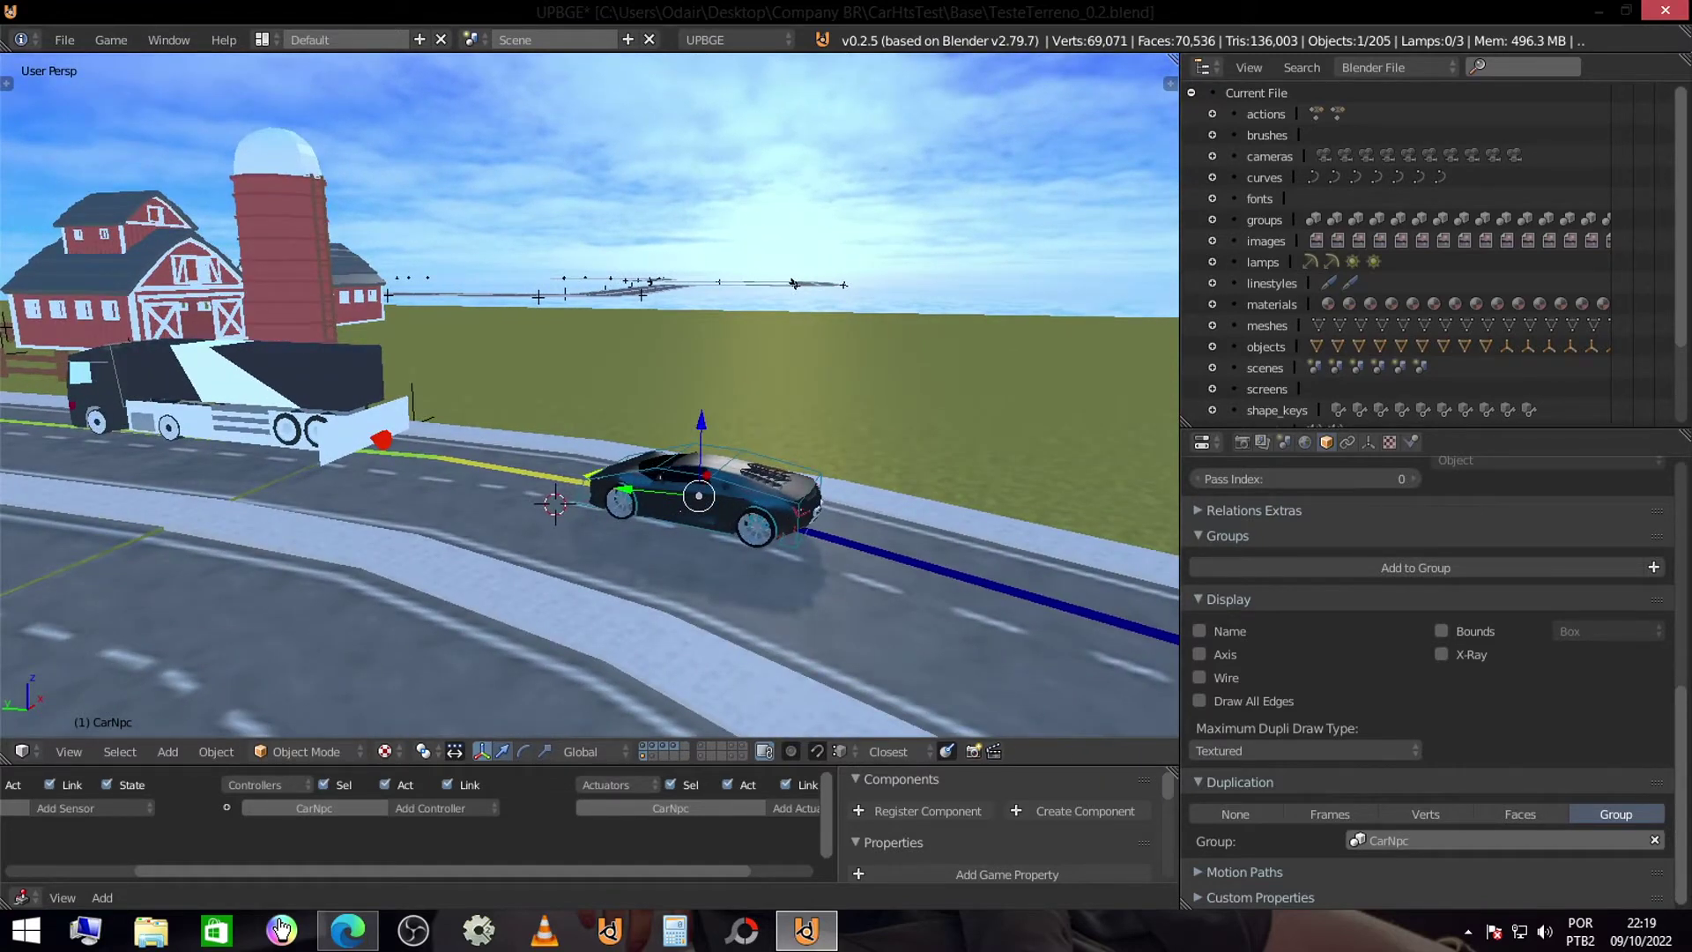
pyautogui.press('p')
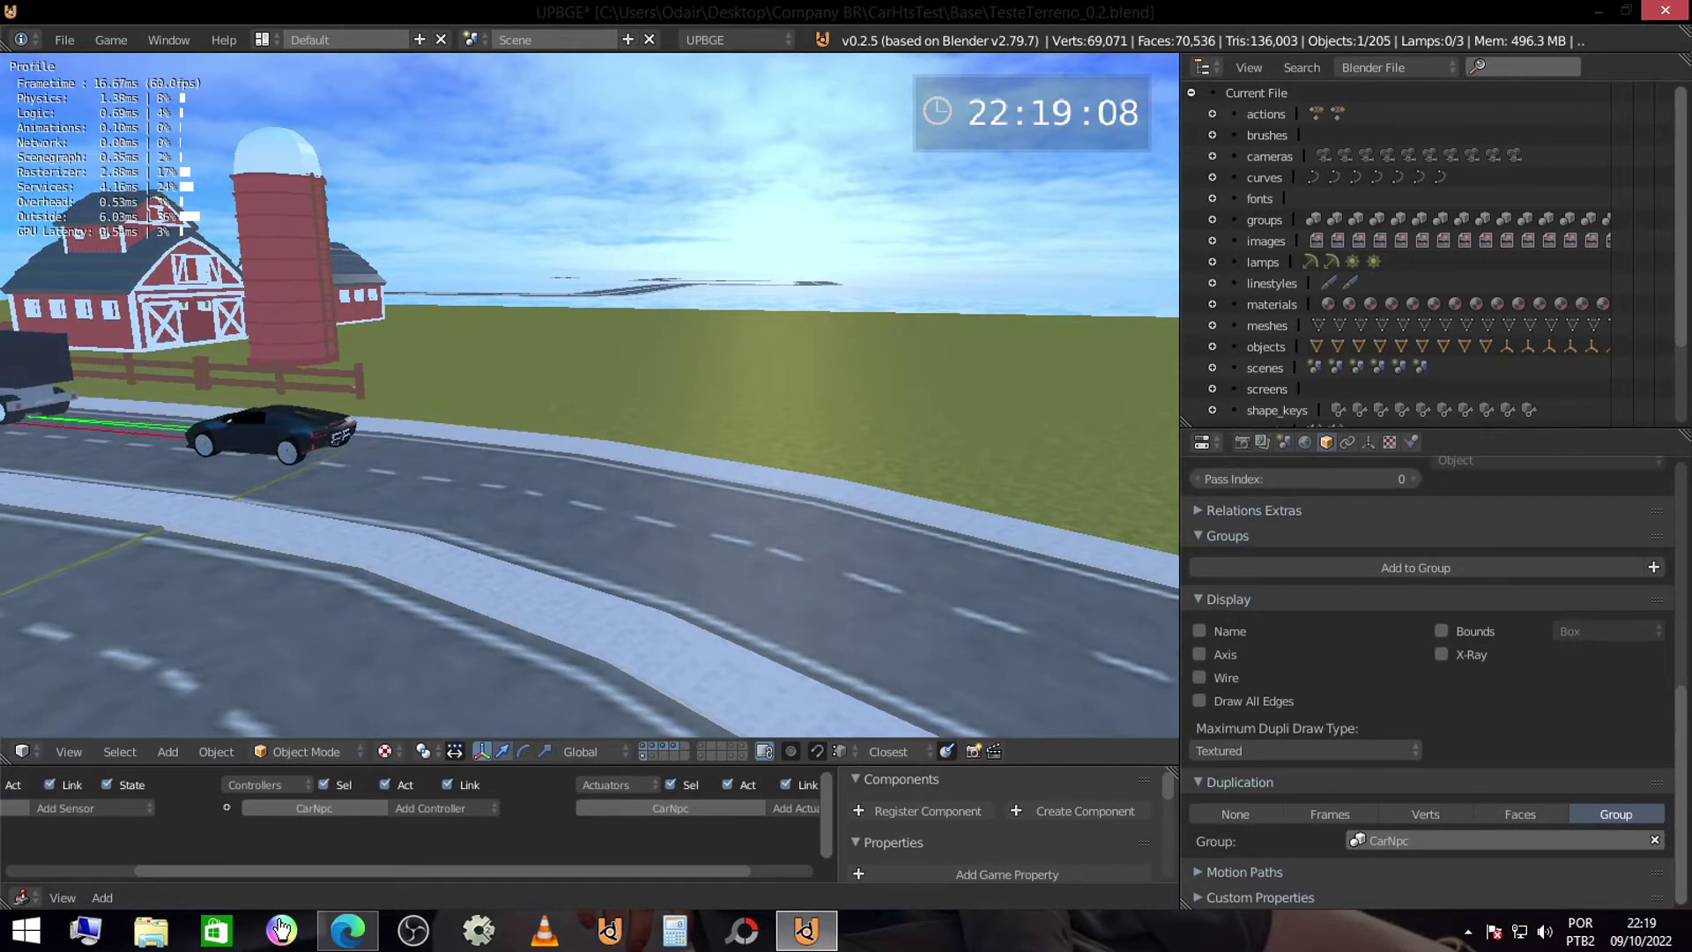
pyautogui.press('Escape')
# - Add a Tractor group instance to the scene
pyautogui.scroll(2, 592, 426)
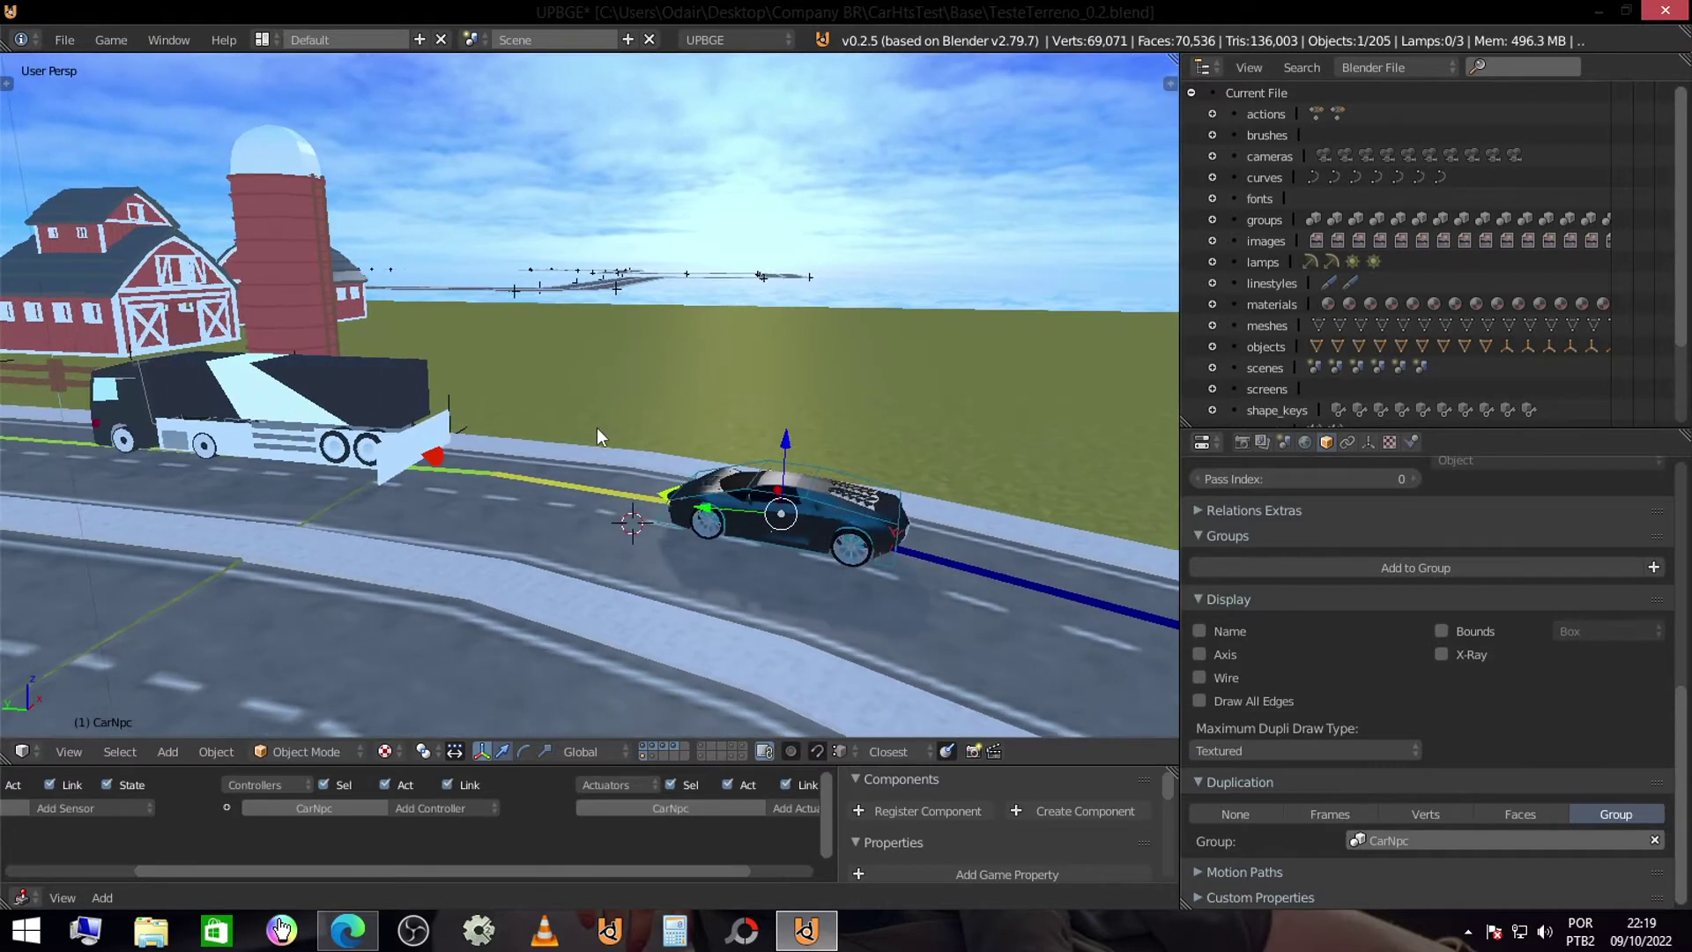
pyautogui.hotkey('shift', 'a')
pyautogui.click(771, 518)
pyautogui.write('tra')
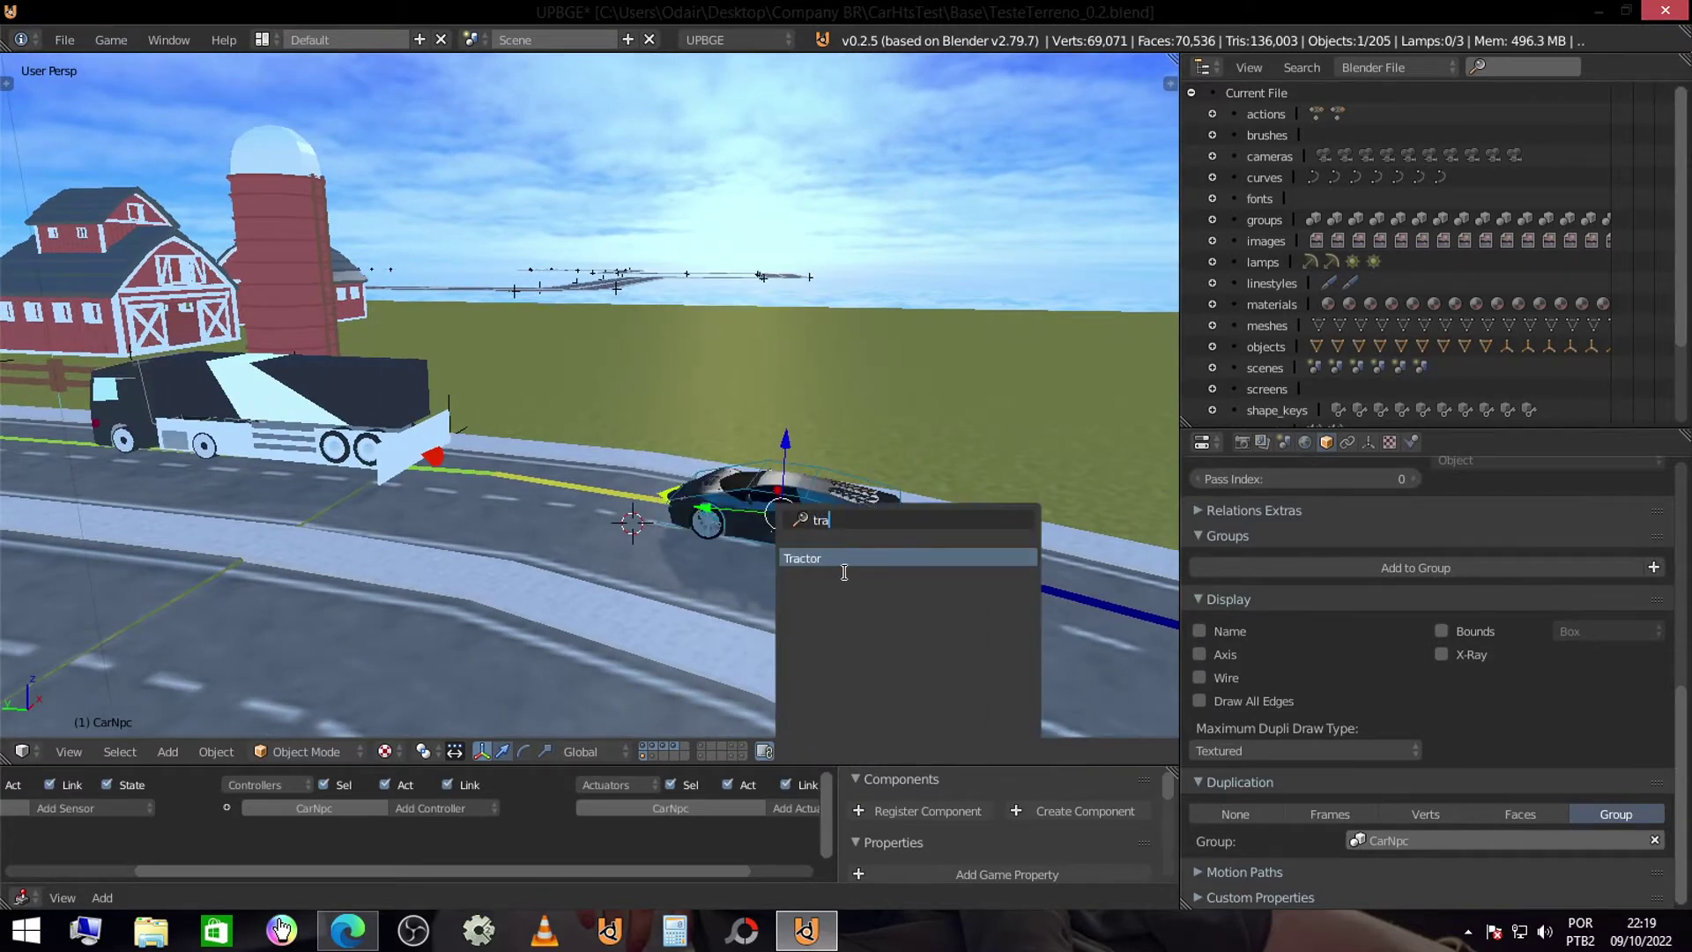
pyautogui.click(830, 562)
# - Move and rotate the tractor onto the road past the car, then view through the camera
pyautogui.moveTo(587, 509); pyautogui.dragTo(938, 571)
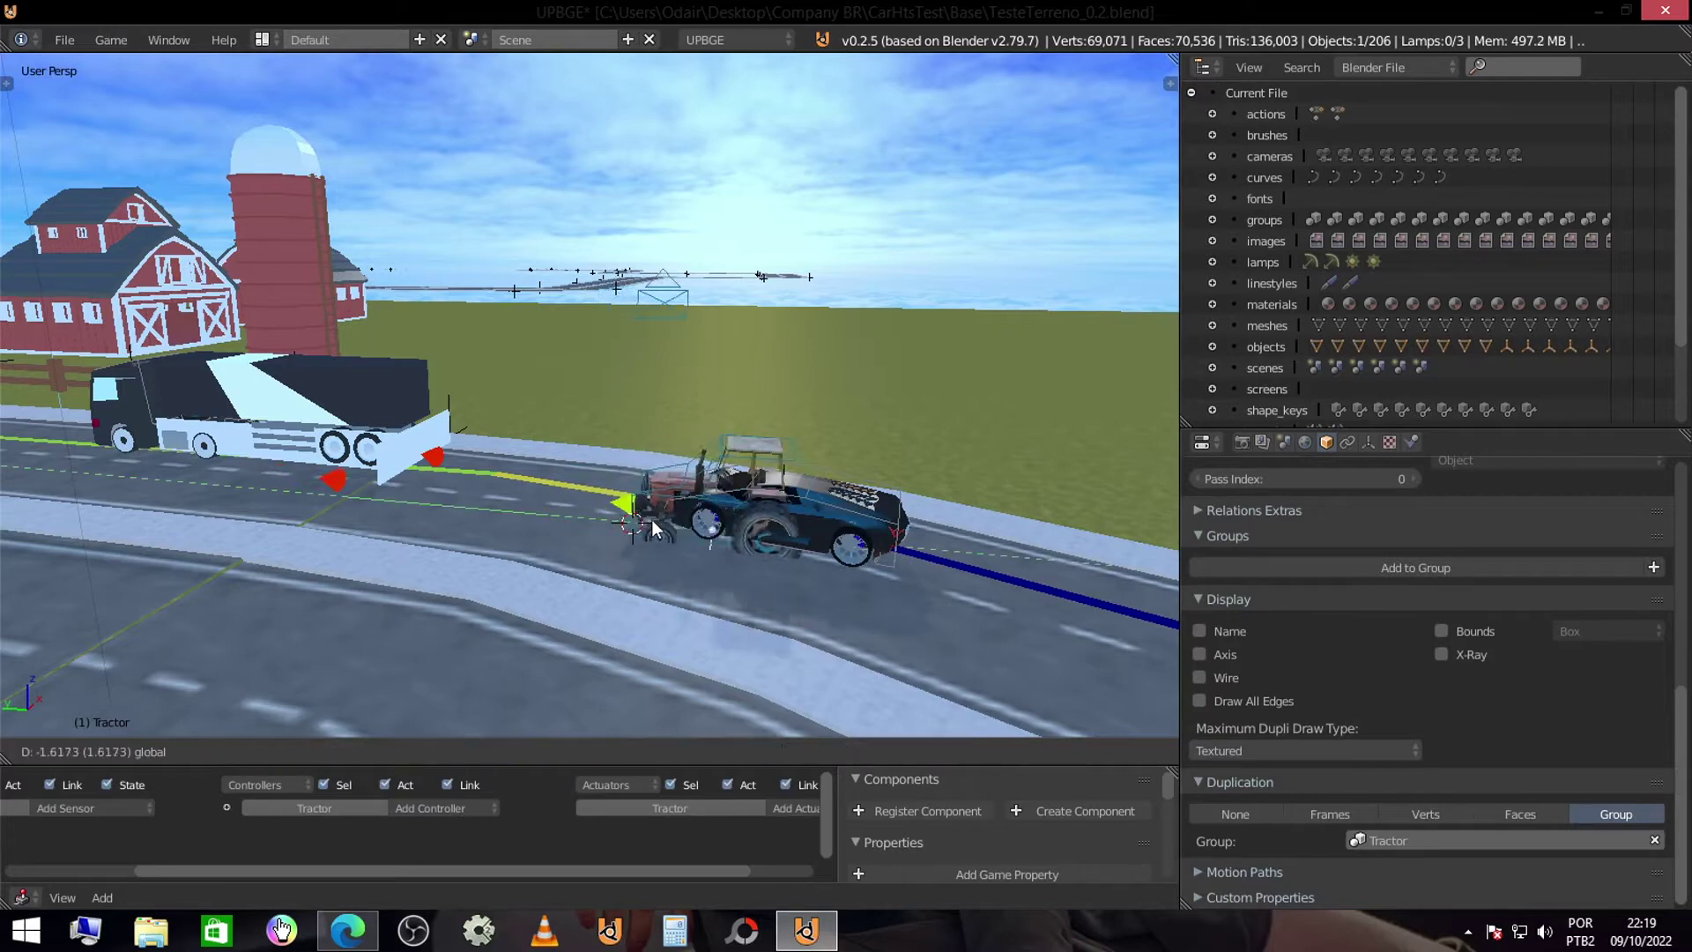
pyautogui.moveTo(938, 563)
pyautogui.mouseDown(button='middle')
pyautogui.moveTo(992, 575)
pyautogui.moveTo(640, 548)
pyautogui.mouseUp(button='middle')
pyautogui.moveTo(623, 460); pyautogui.dragTo(845, 573)
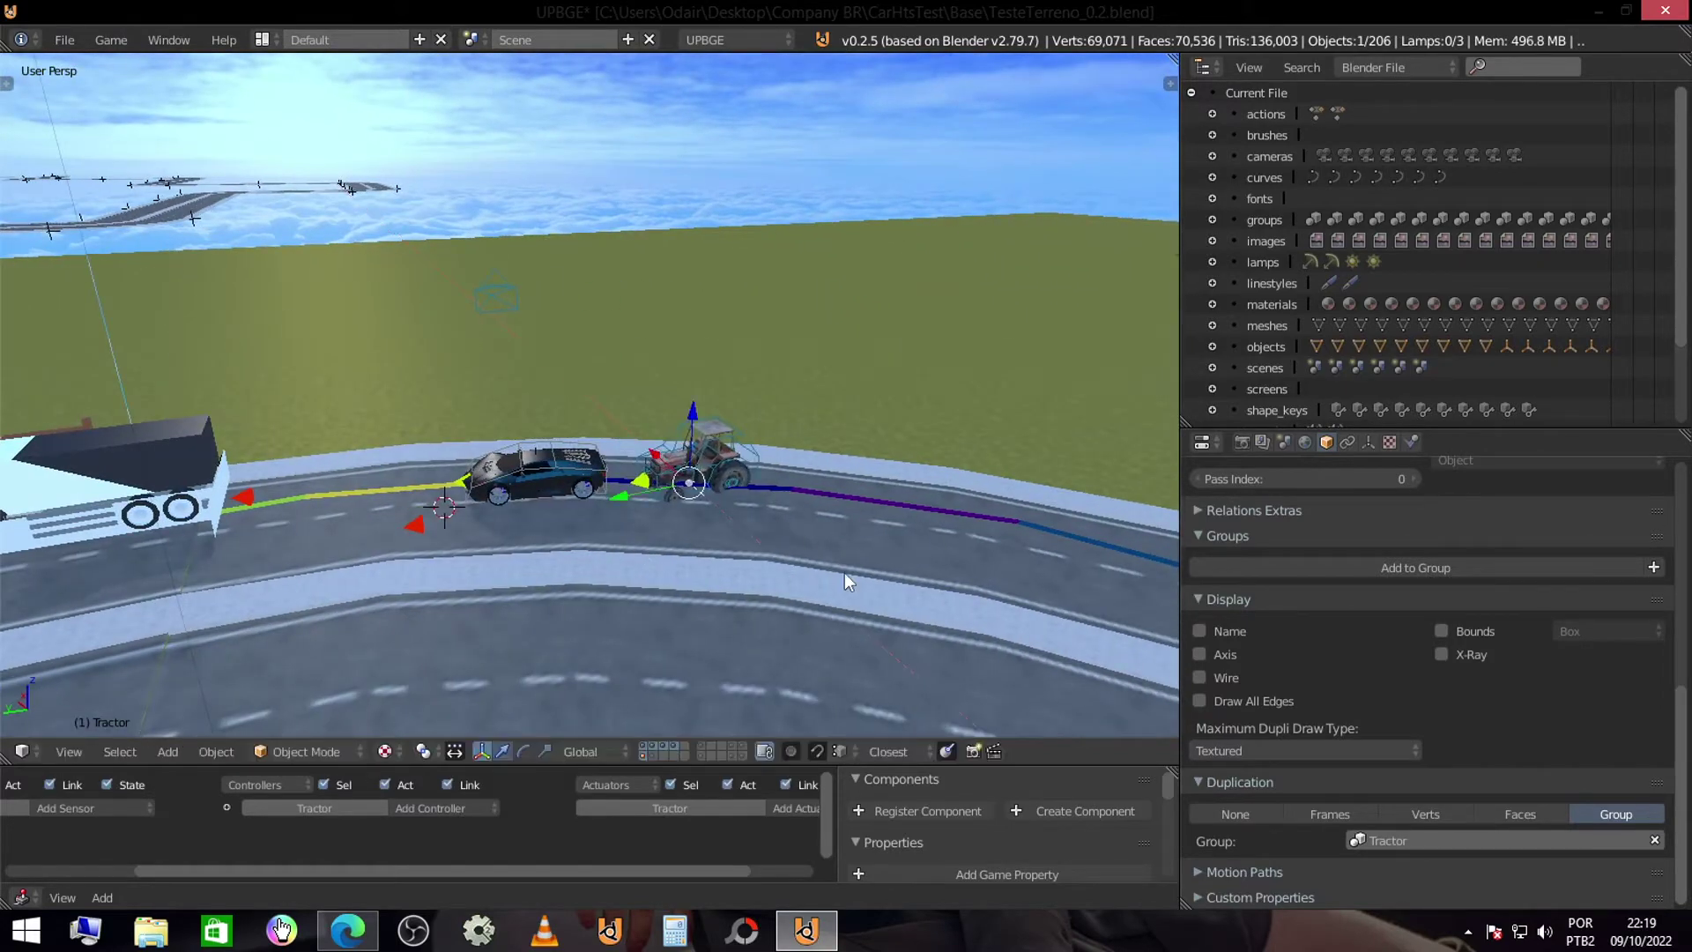
pyautogui.press('r')
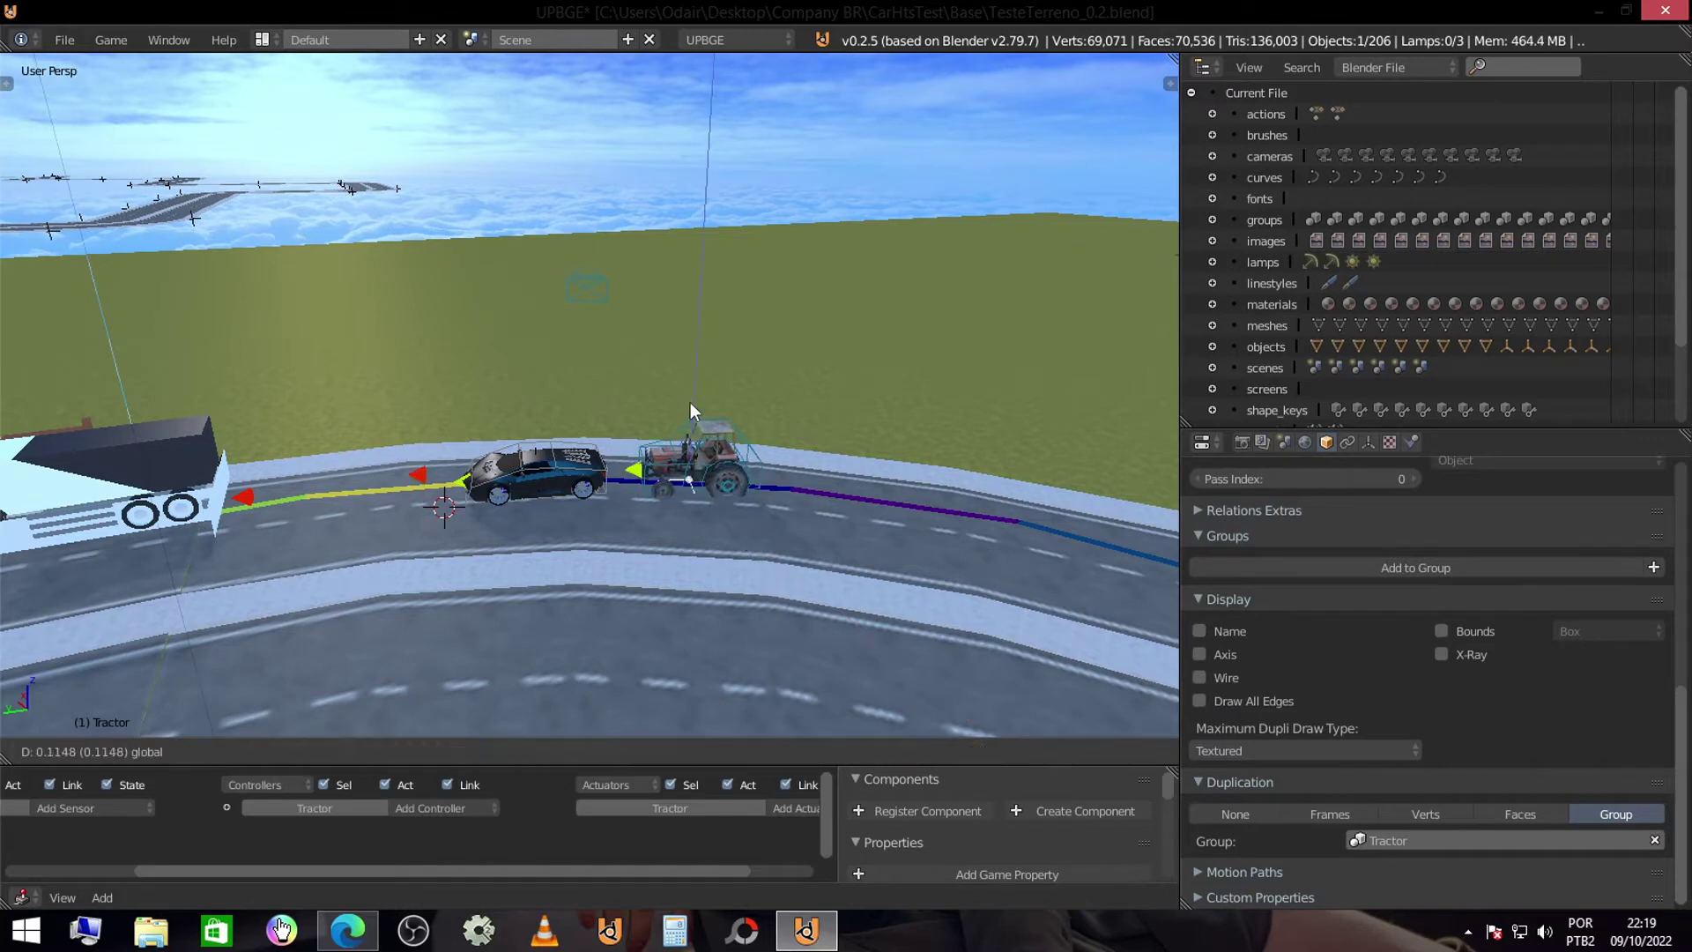
pyautogui.click(636, 487)
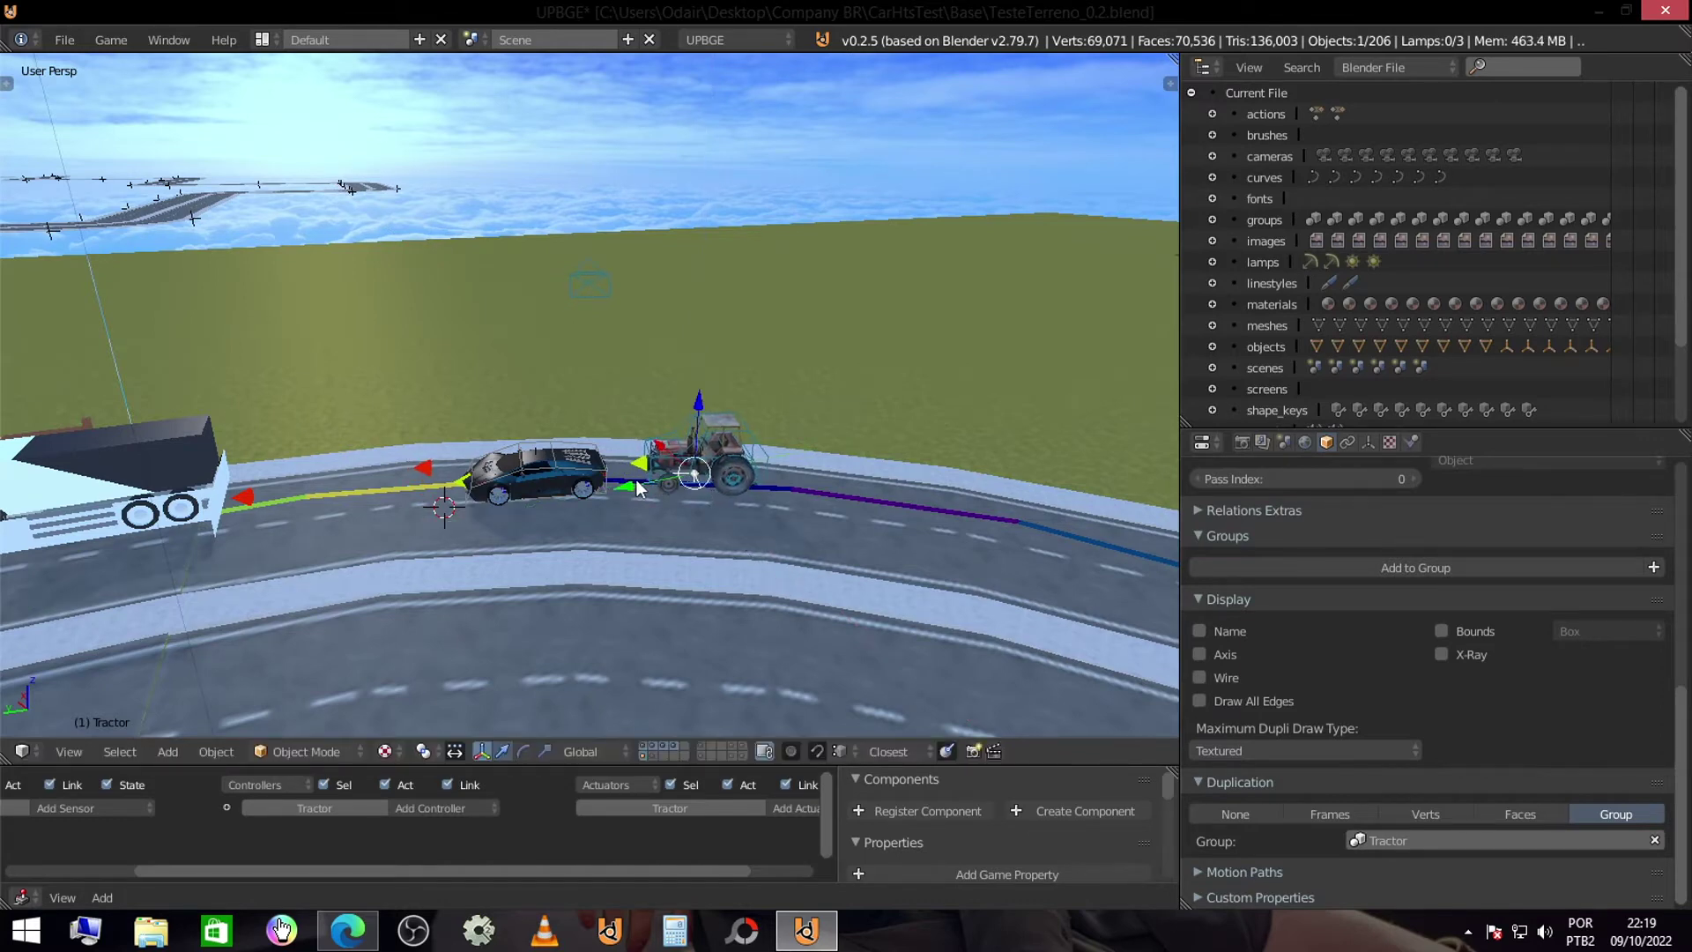
pyautogui.moveTo(637, 487); pyautogui.dragTo(620, 458, button='middle')
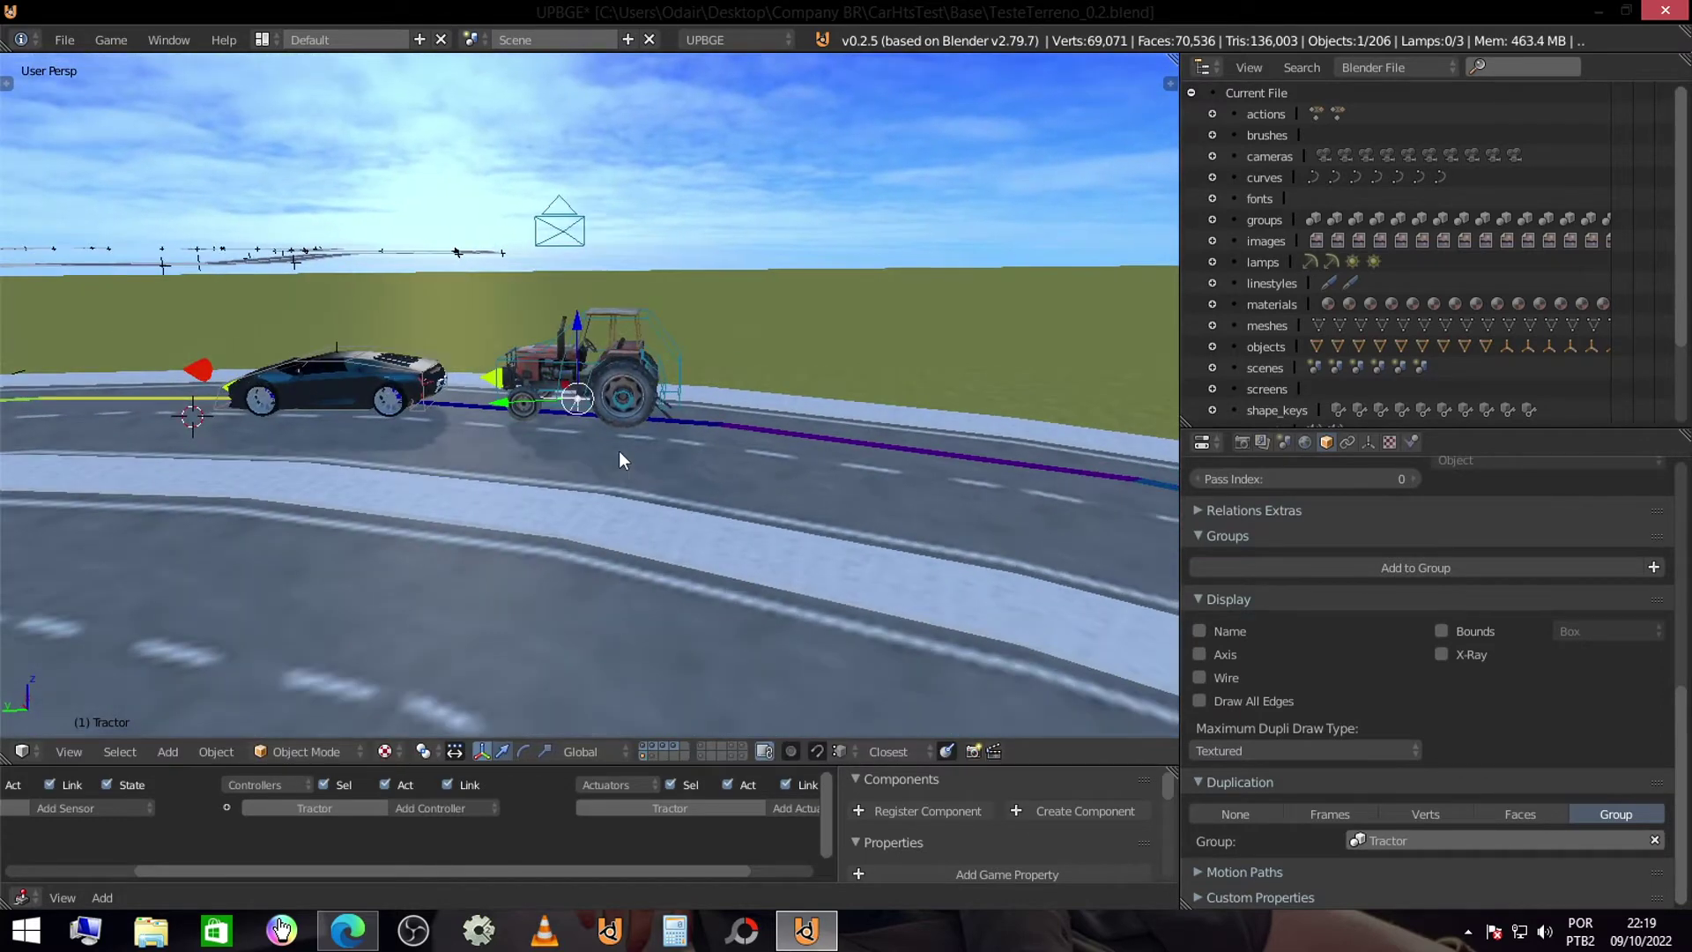
pyautogui.press('KP_0')
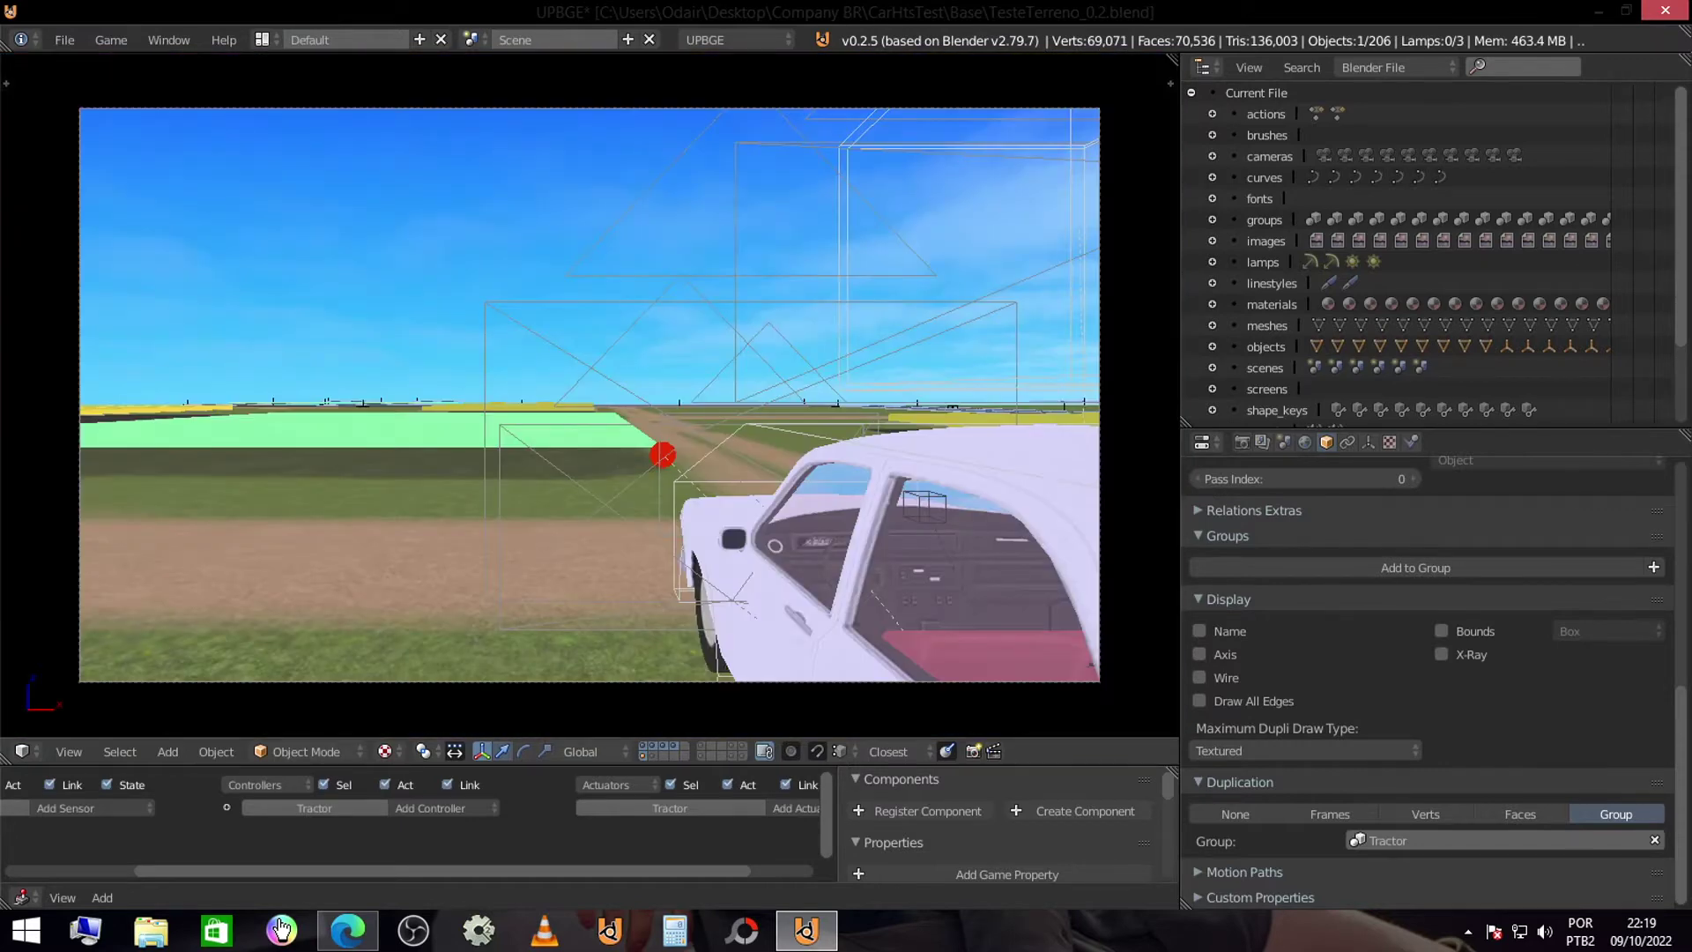
# - Start the game and drive the car along the road in cockpit view
pyautogui.press('p')
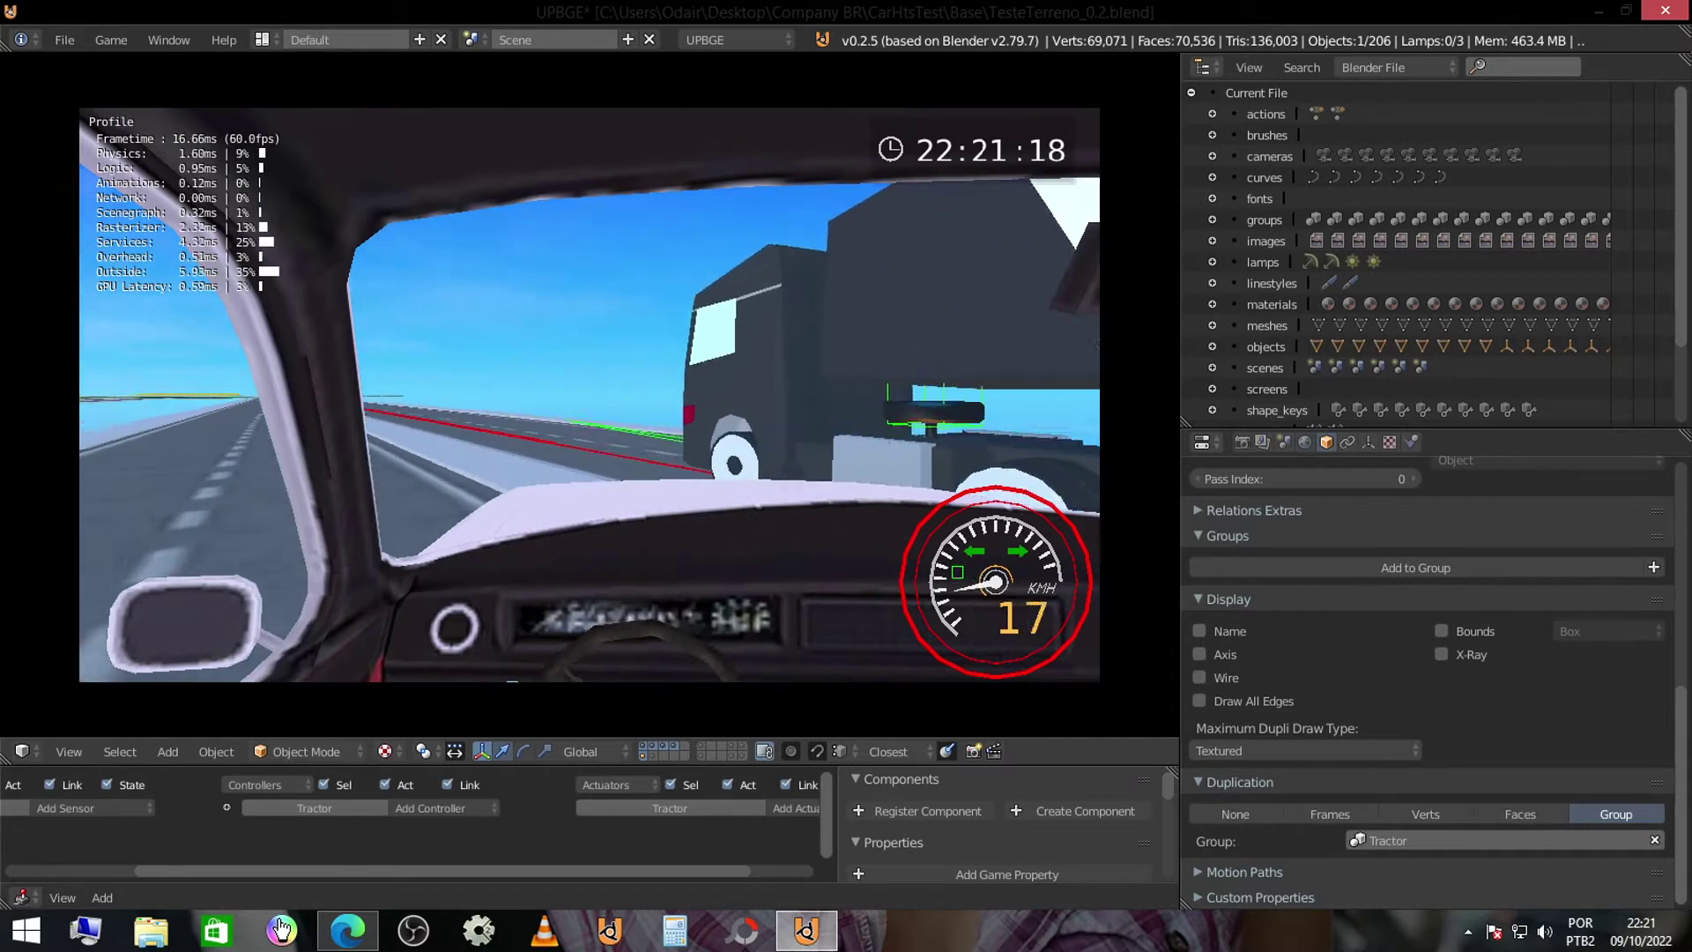
# - Switch to the chase camera behind the car, then stop the game
pyautogui.press('c')
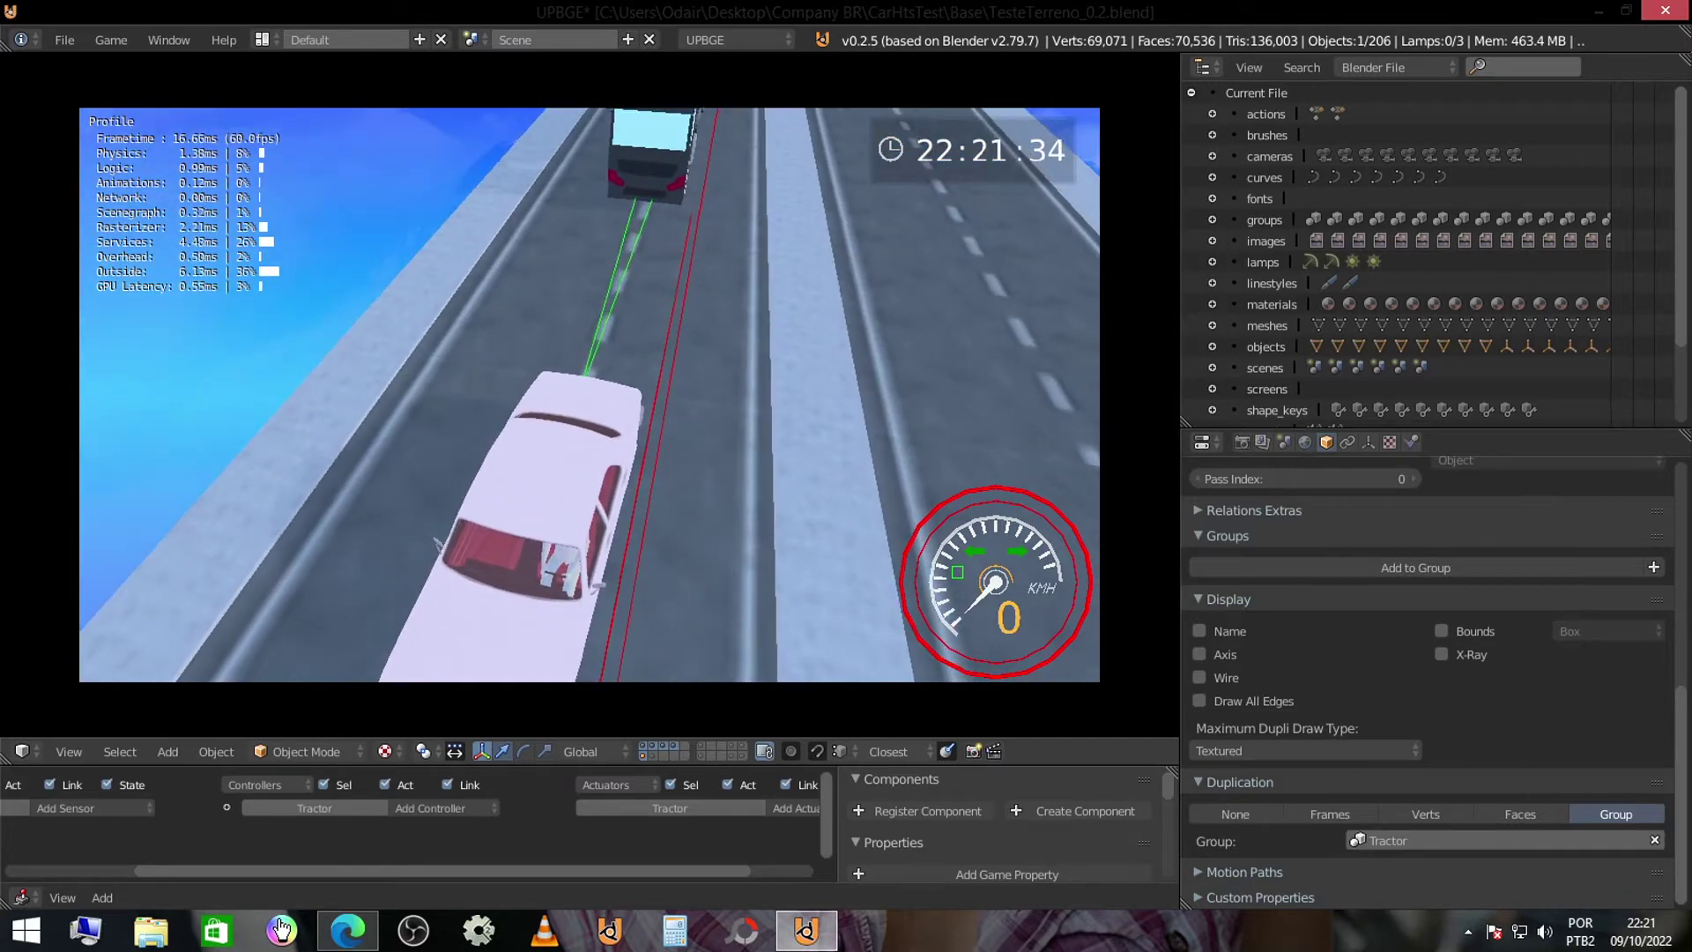
pyautogui.press('Escape')
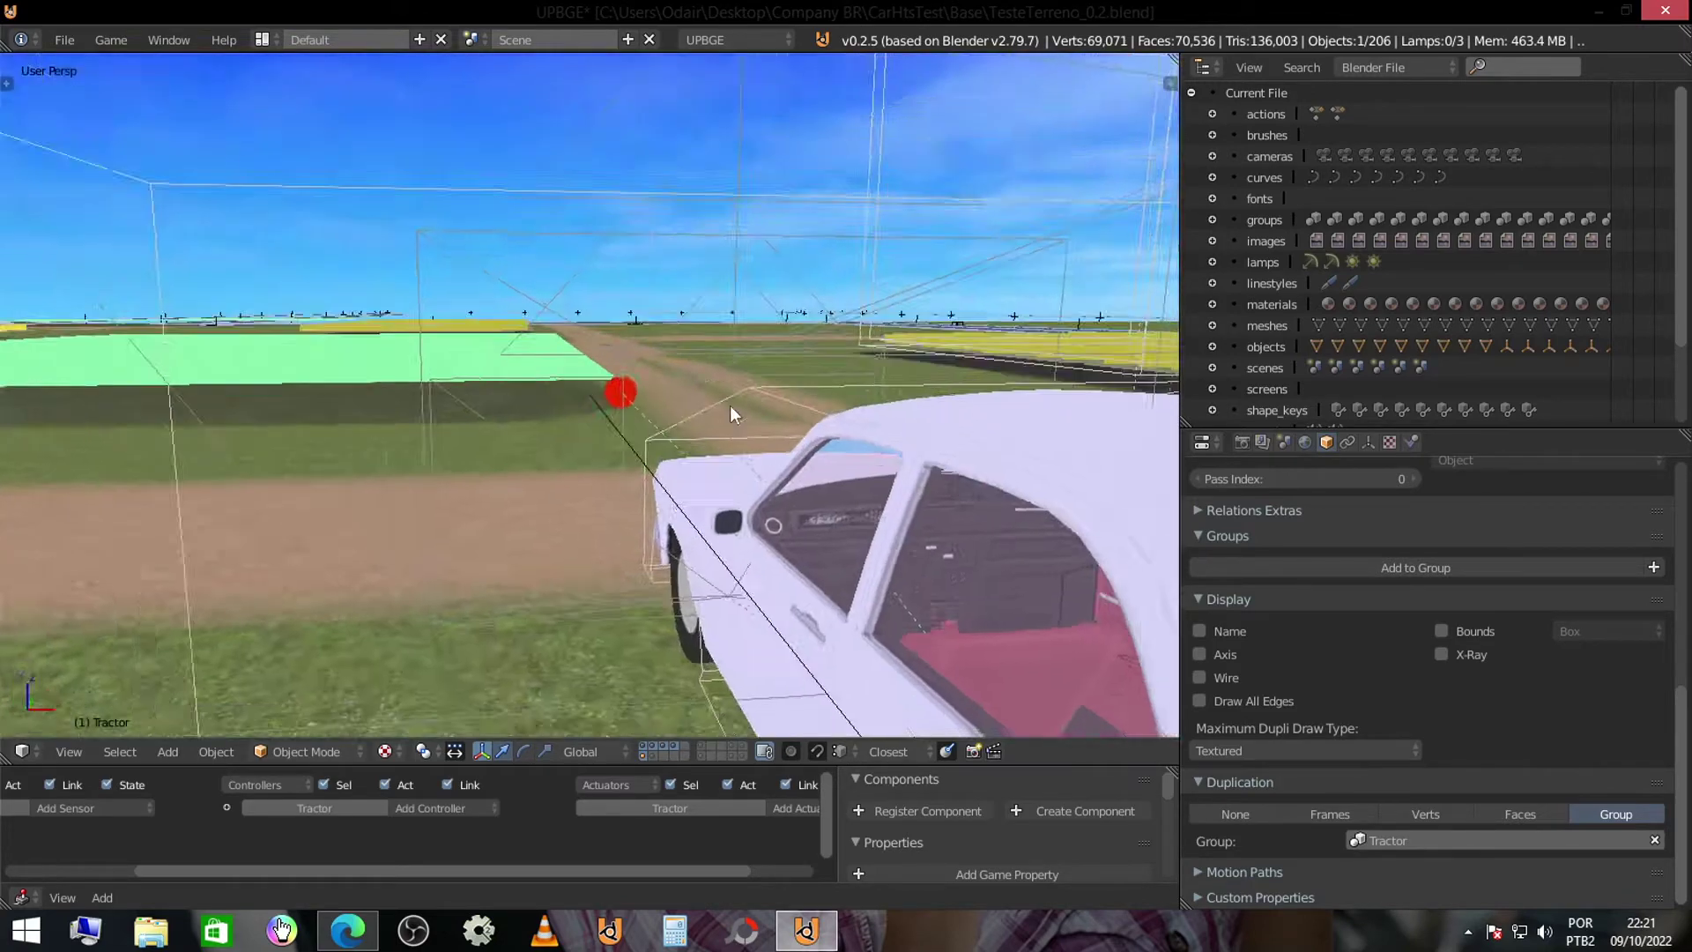
# - Add an Open traffic-light group instance and move it beside the road
pyautogui.scroll(-10, 741, 424)
pyautogui.moveTo(726, 292)
pyautogui.keyDown('shift'); pyautogui.mouseDown(button='middle')
pyautogui.moveTo(374, 428)
pyautogui.moveTo(768, 381)
pyautogui.mouseUp(button='middle'); pyautogui.keyUp('shift')
pyautogui.hotkey('shift', 'a')
pyautogui.click(715, 410)
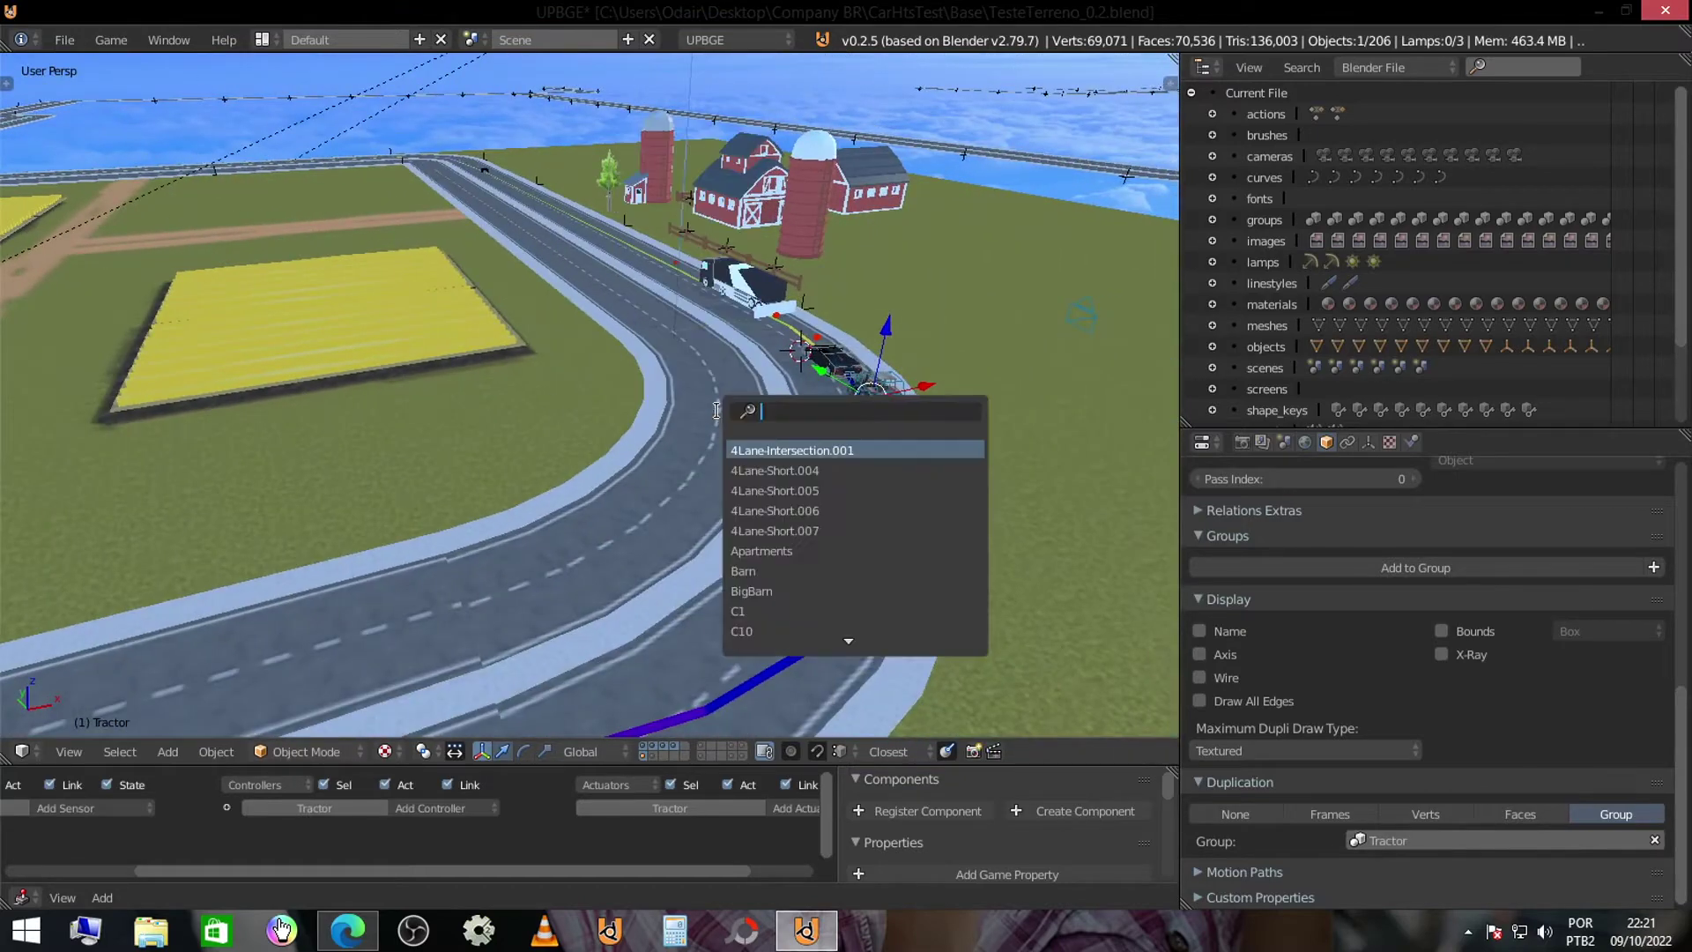
pyautogui.click(784, 468)
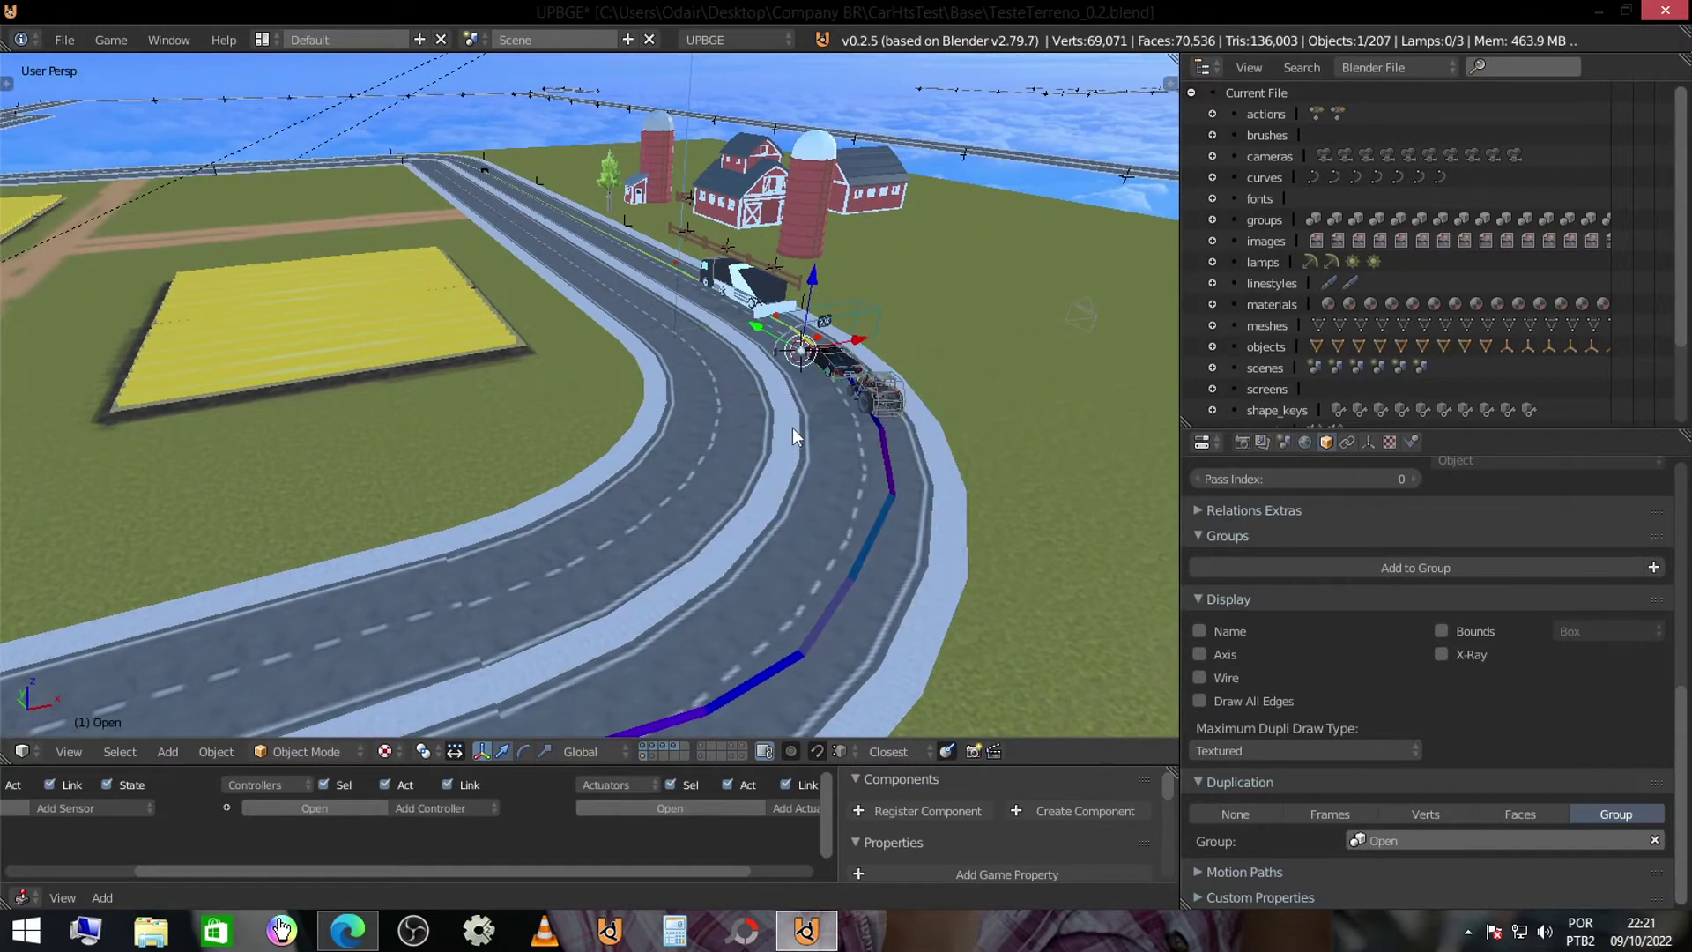
pyautogui.moveTo(784, 468)
pyautogui.mouseDown(button='middle')
pyautogui.moveTo(705, 362)
pyautogui.moveTo(813, 426)
pyautogui.moveTo(363, 447)
pyautogui.mouseUp(button='middle')
pyautogui.press('g')
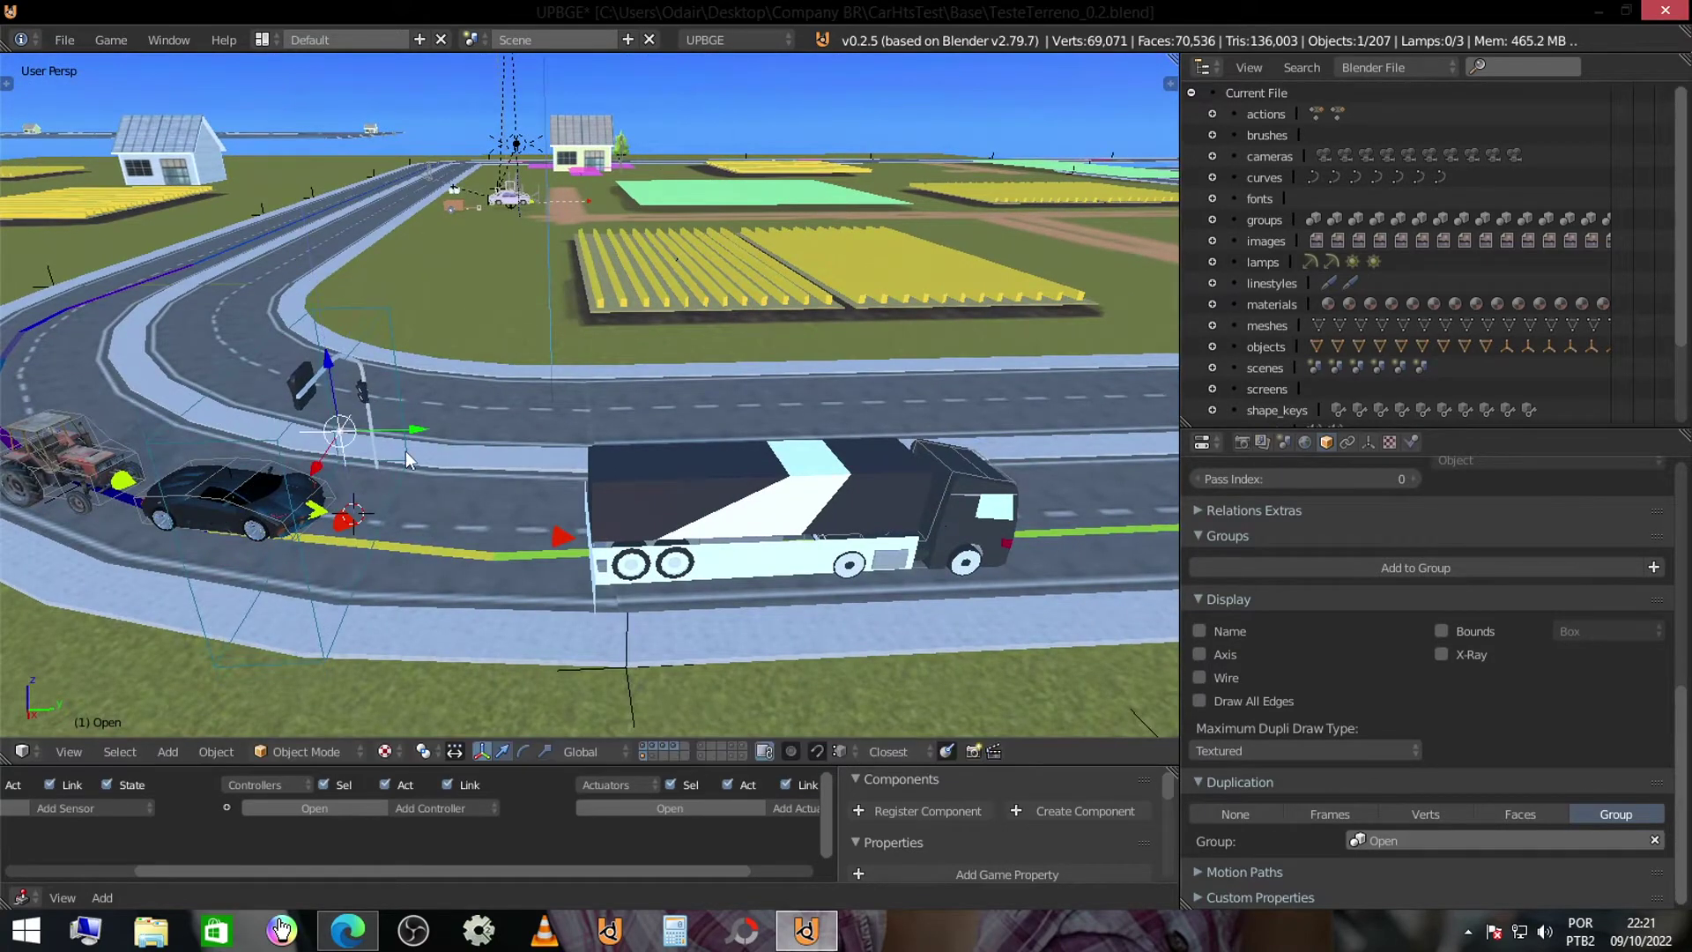
pyautogui.click(1044, 485)
# - Duplicate the traffic light along the Y axis to a second roadside spot near the barns
pyautogui.moveTo(1043, 485)
pyautogui.mouseDown(button='middle')
pyautogui.moveTo(580, 511)
pyautogui.moveTo(833, 510)
pyautogui.moveTo(522, 501)
pyautogui.mouseUp(button='middle')
pyautogui.press('g')
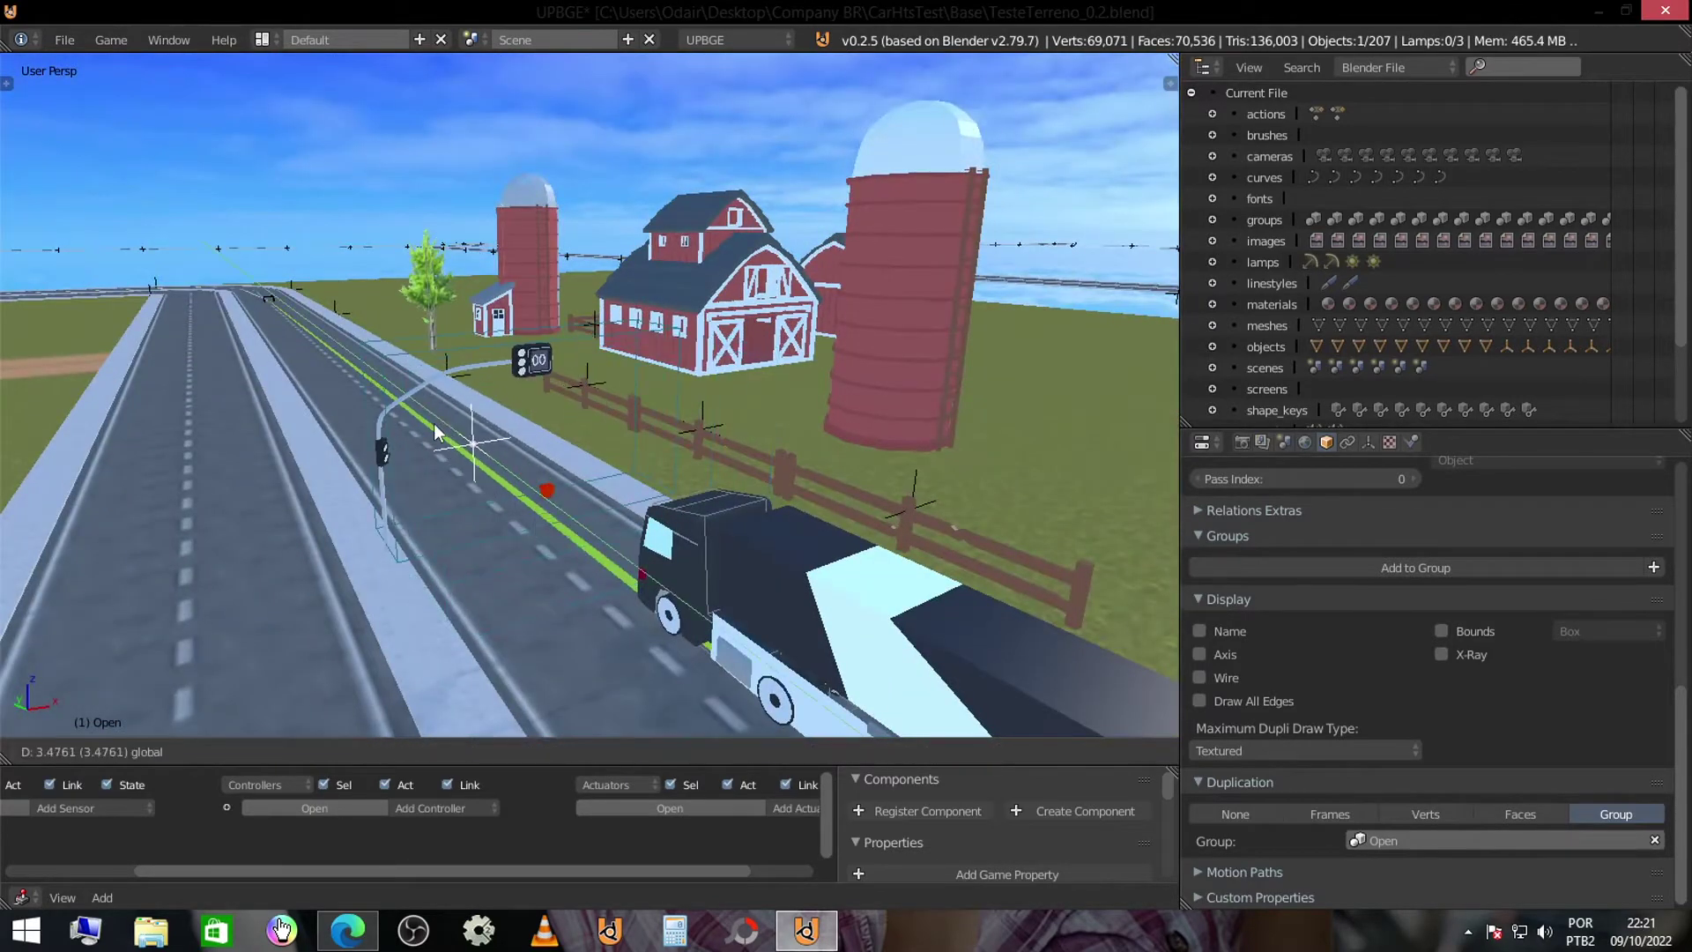
pyautogui.hotkey('shift', 'd')
pyautogui.press('y')
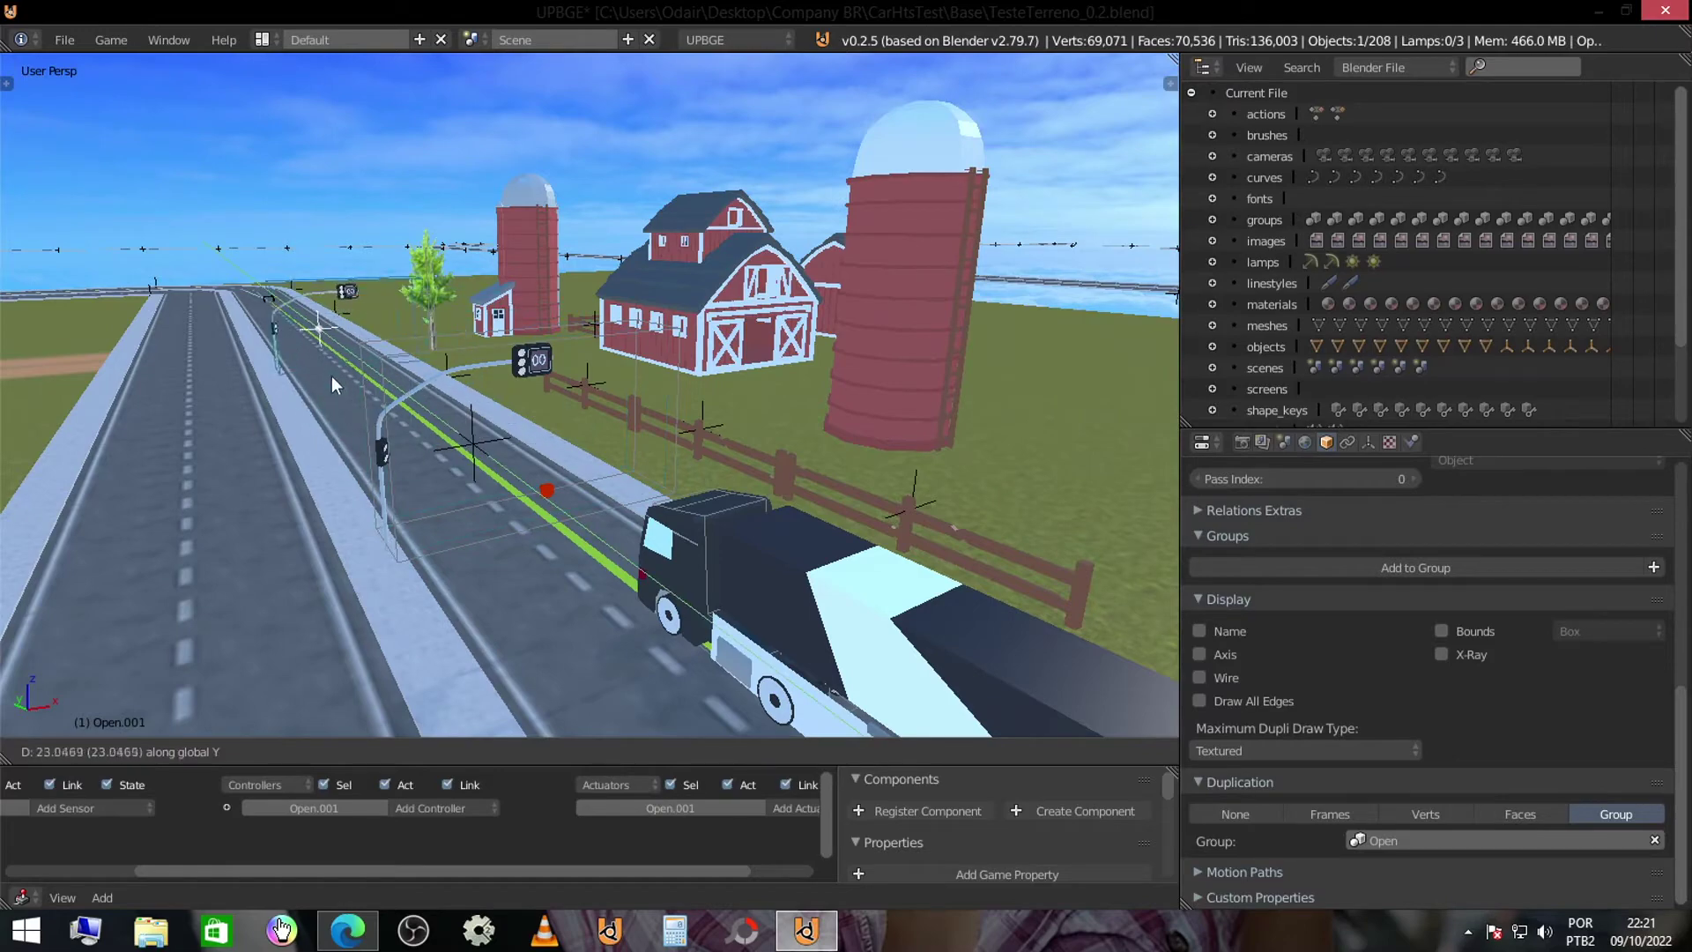
pyautogui.click(311, 329)
# - Walk along the road at ground level with gravity on, then run the game to test the lights
pyautogui.hotkey('shift', 'f')
pyautogui.press('w')
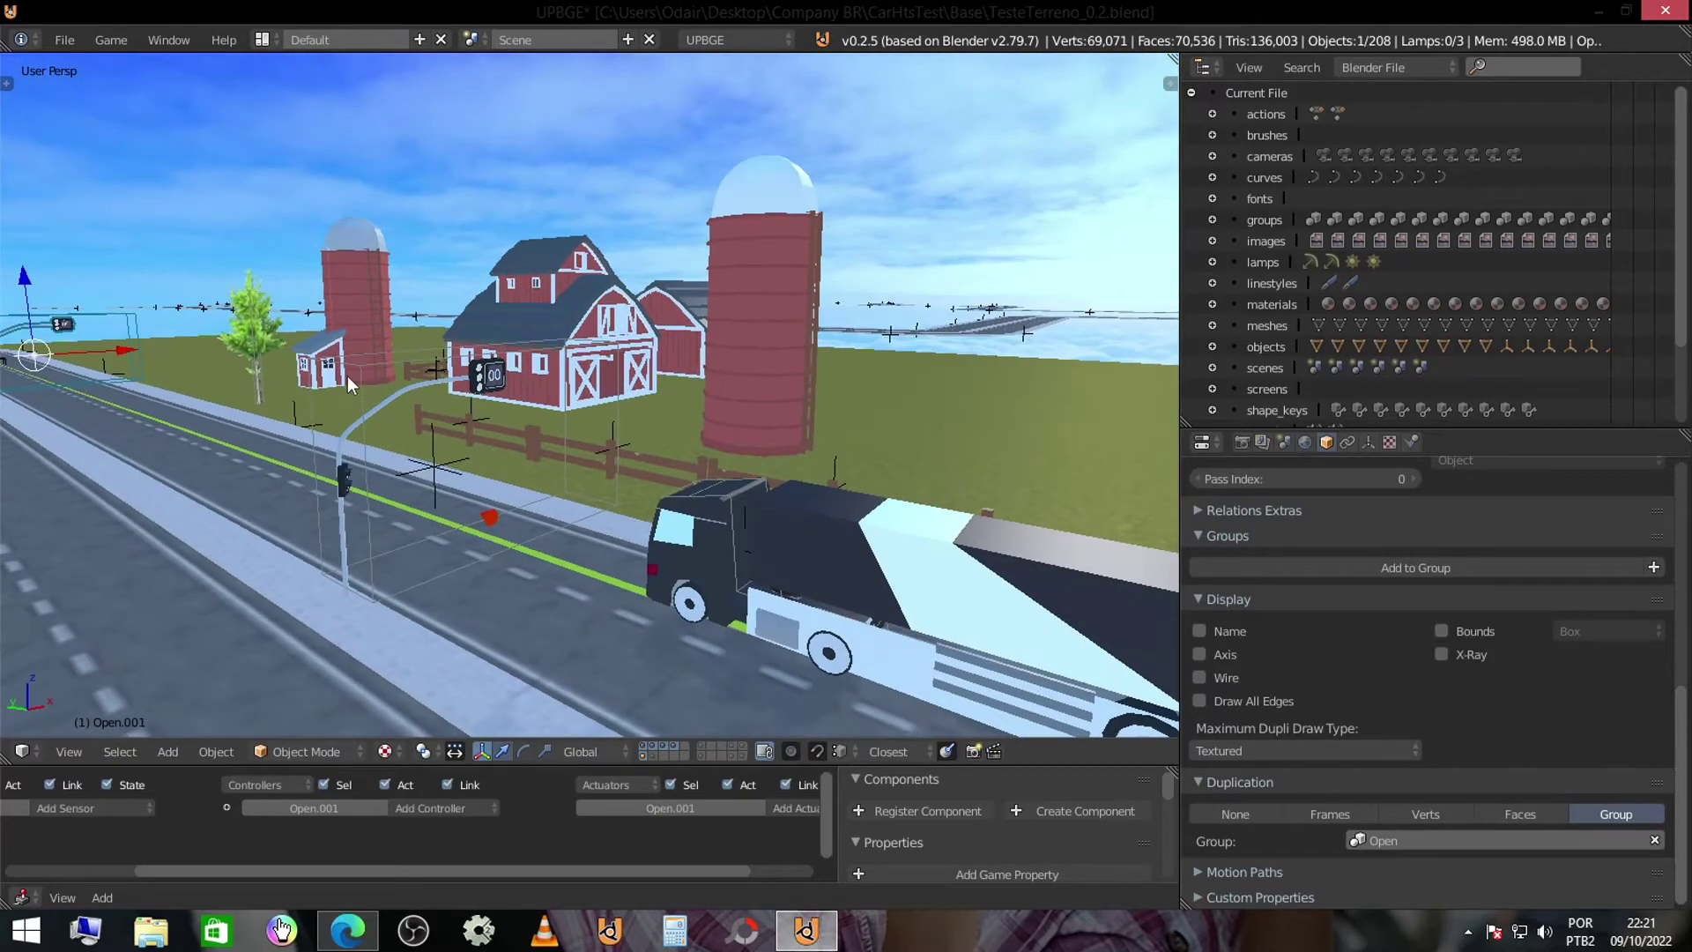
pyautogui.press('Tab')
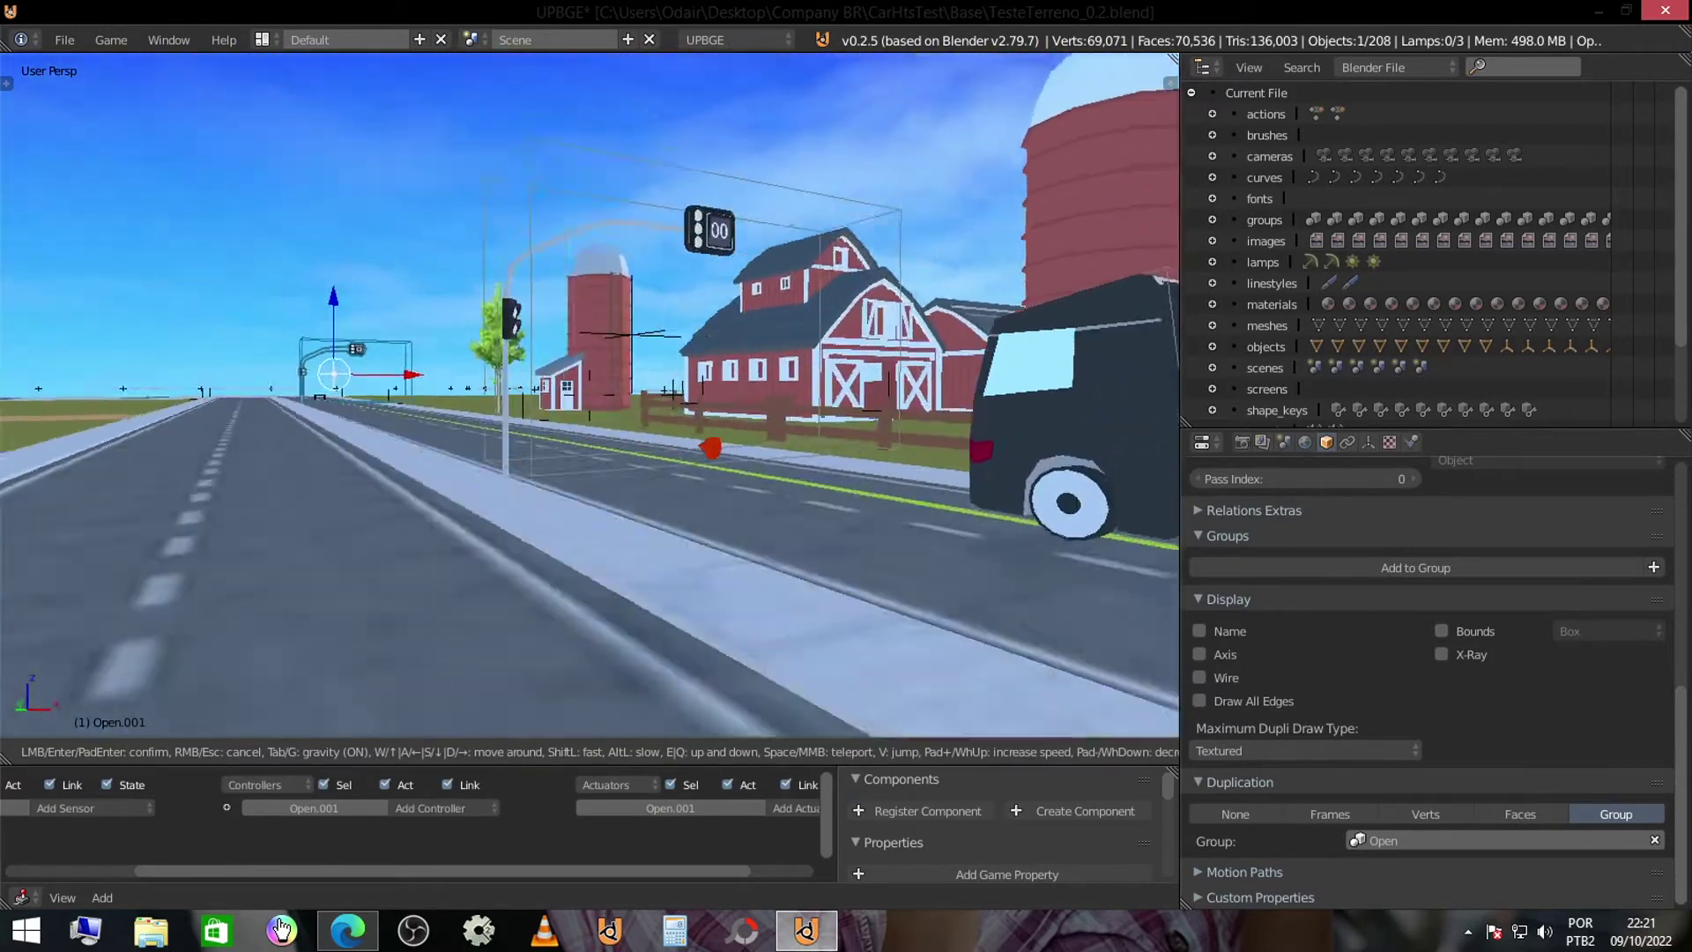
pyautogui.press('a')
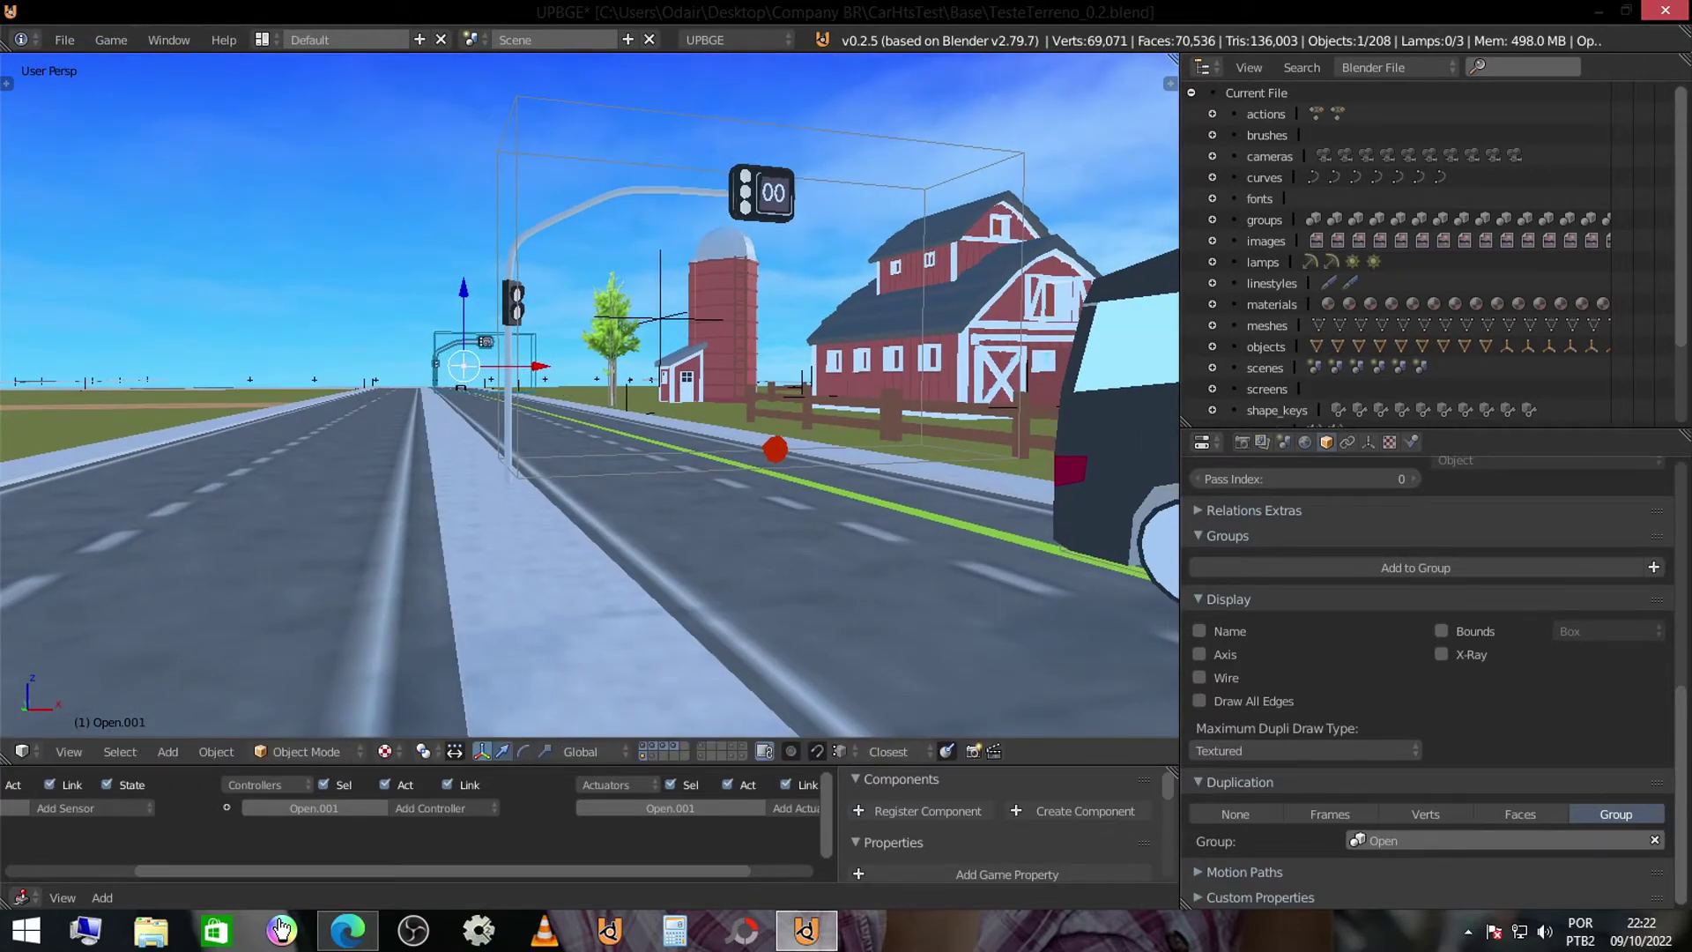
pyautogui.press('p')
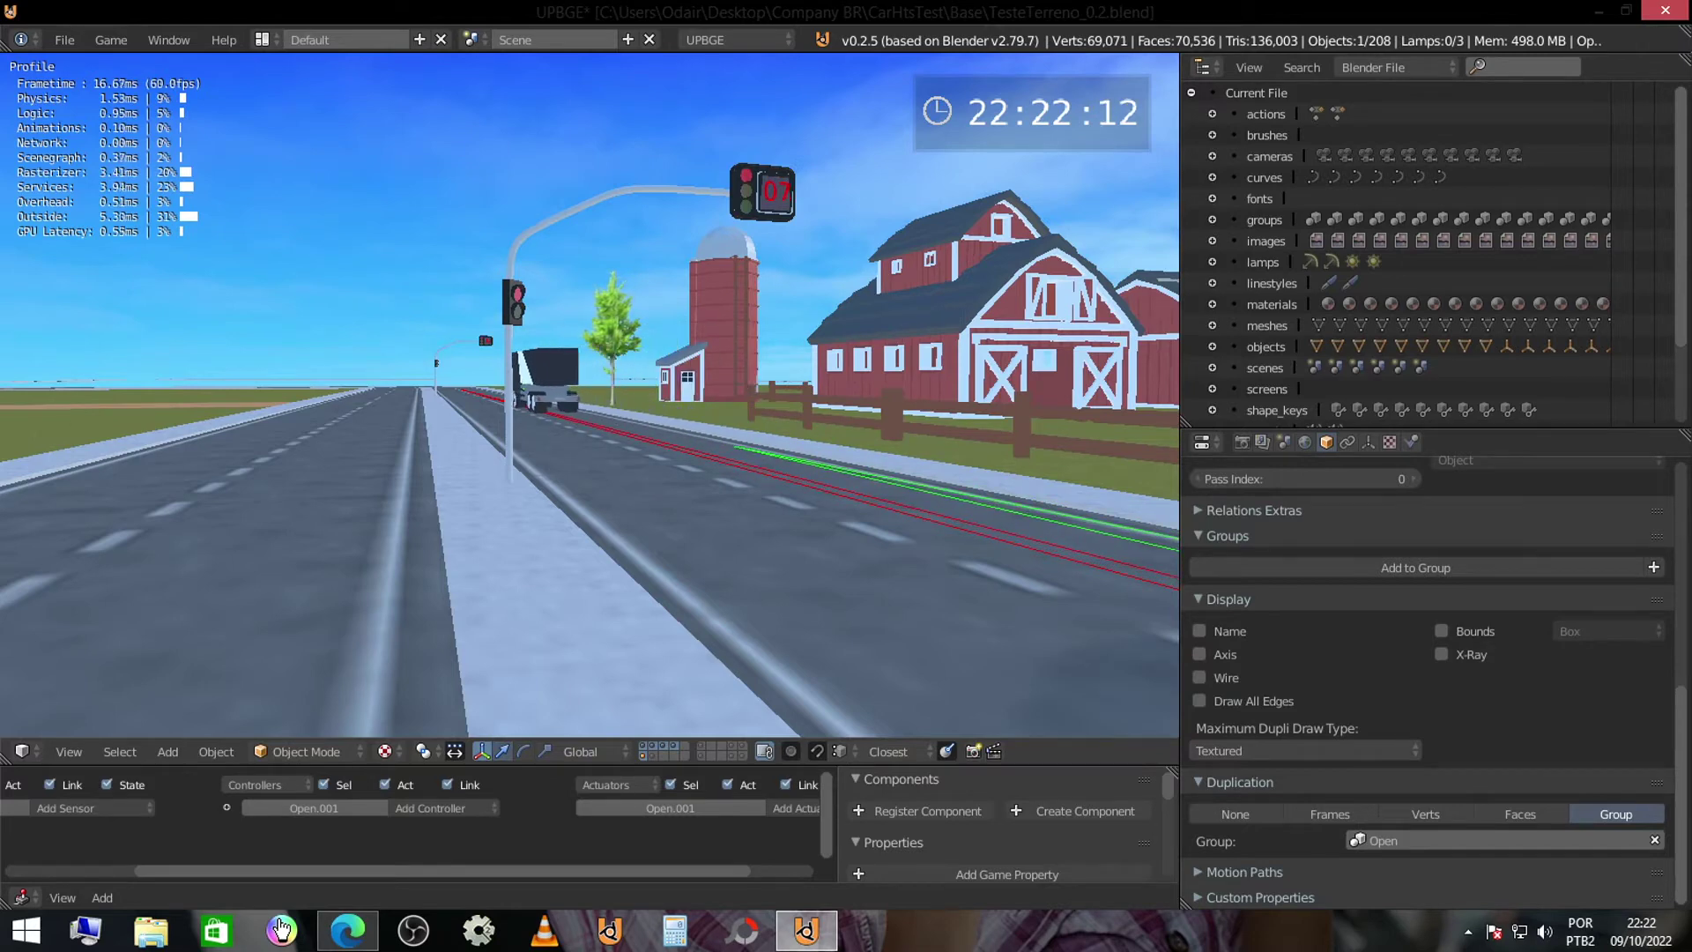
# - Cut to the chase camera following the tractor toward the red traffic lights
pyautogui.press('c')
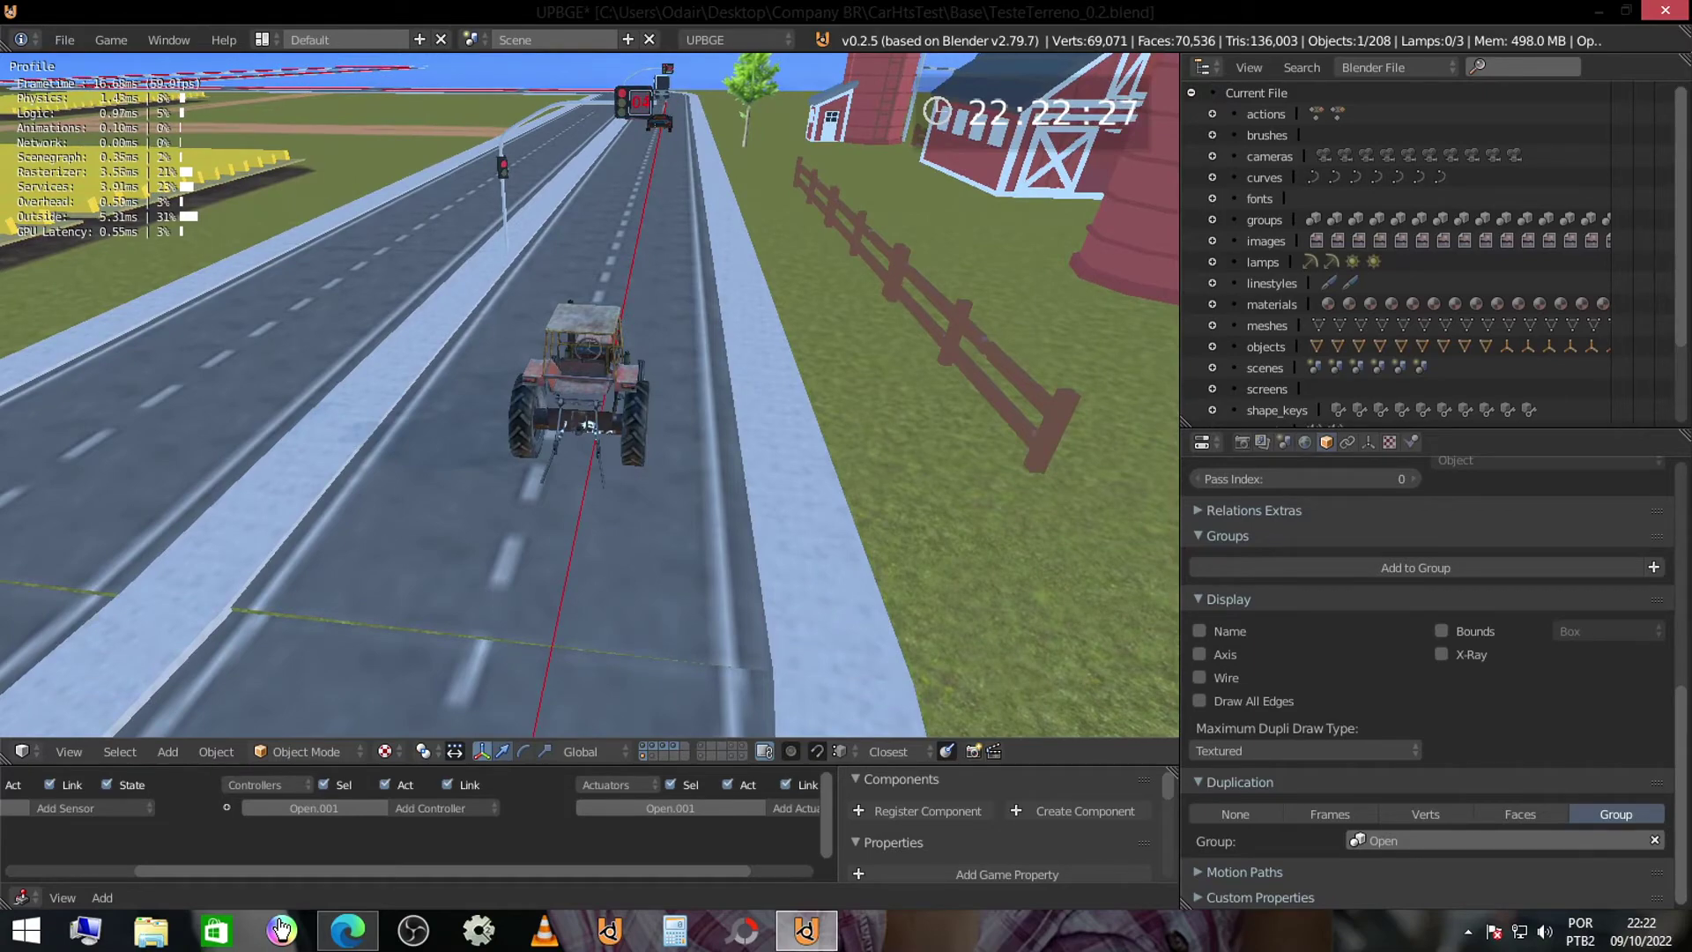
# - Stop the game and delete the first traffic light, Open
pyautogui.press('Escape')
pyautogui.moveTo(589, 393); pyautogui.dragTo(647, 400, button='middle')
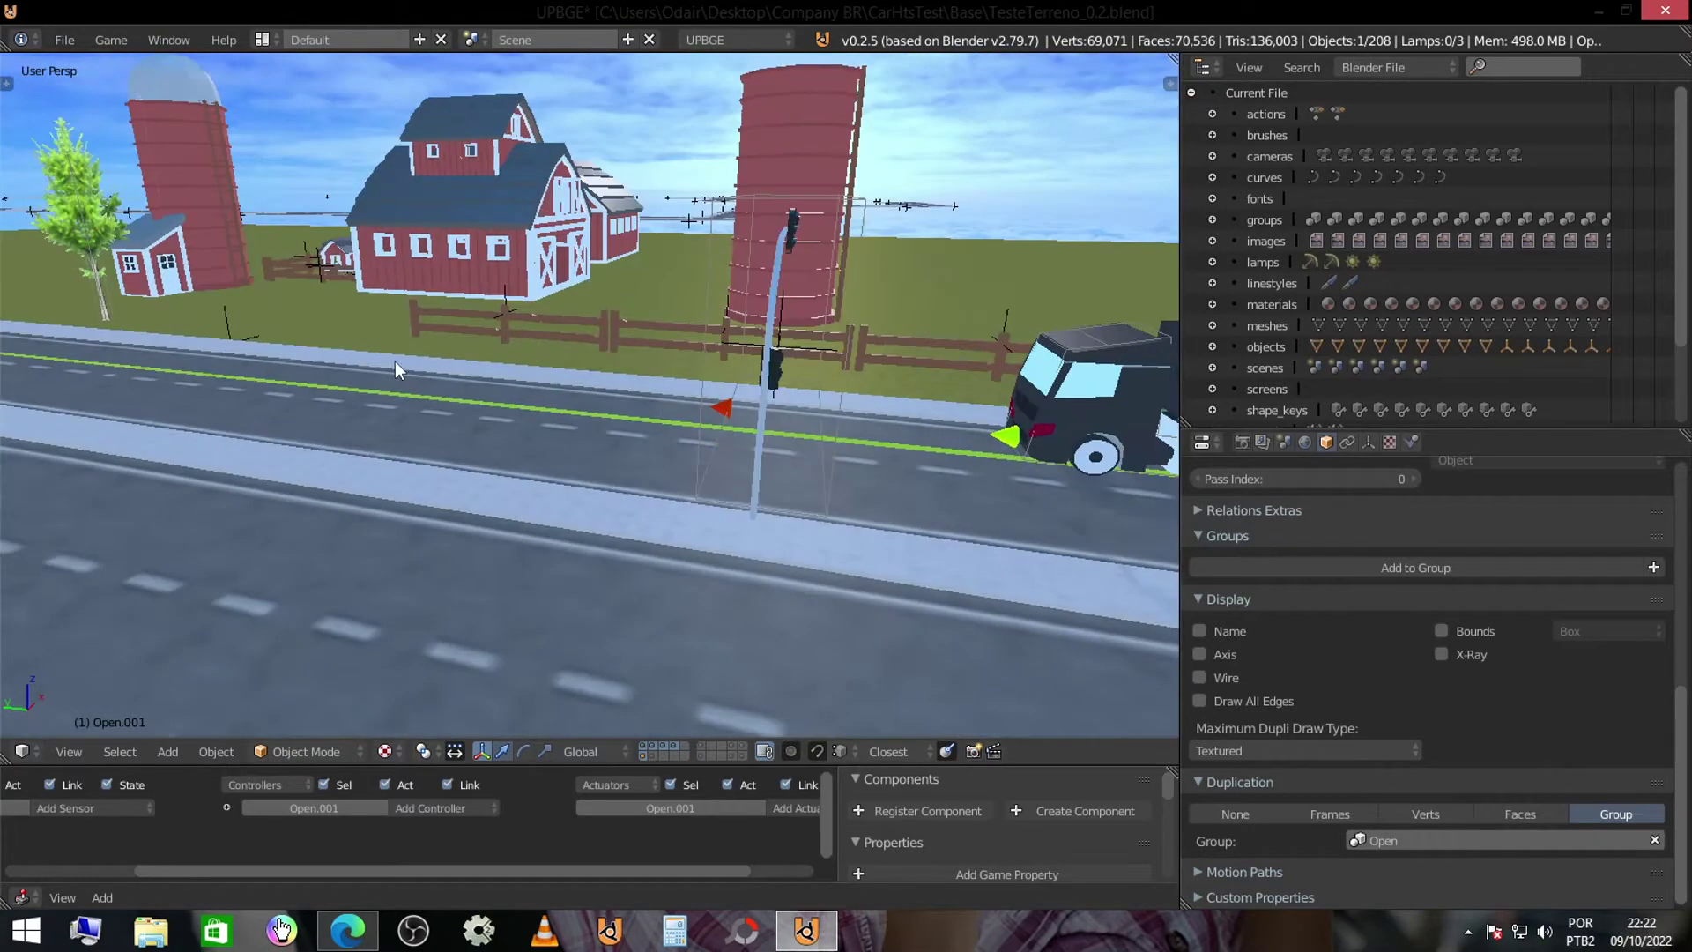
pyautogui.press('p')
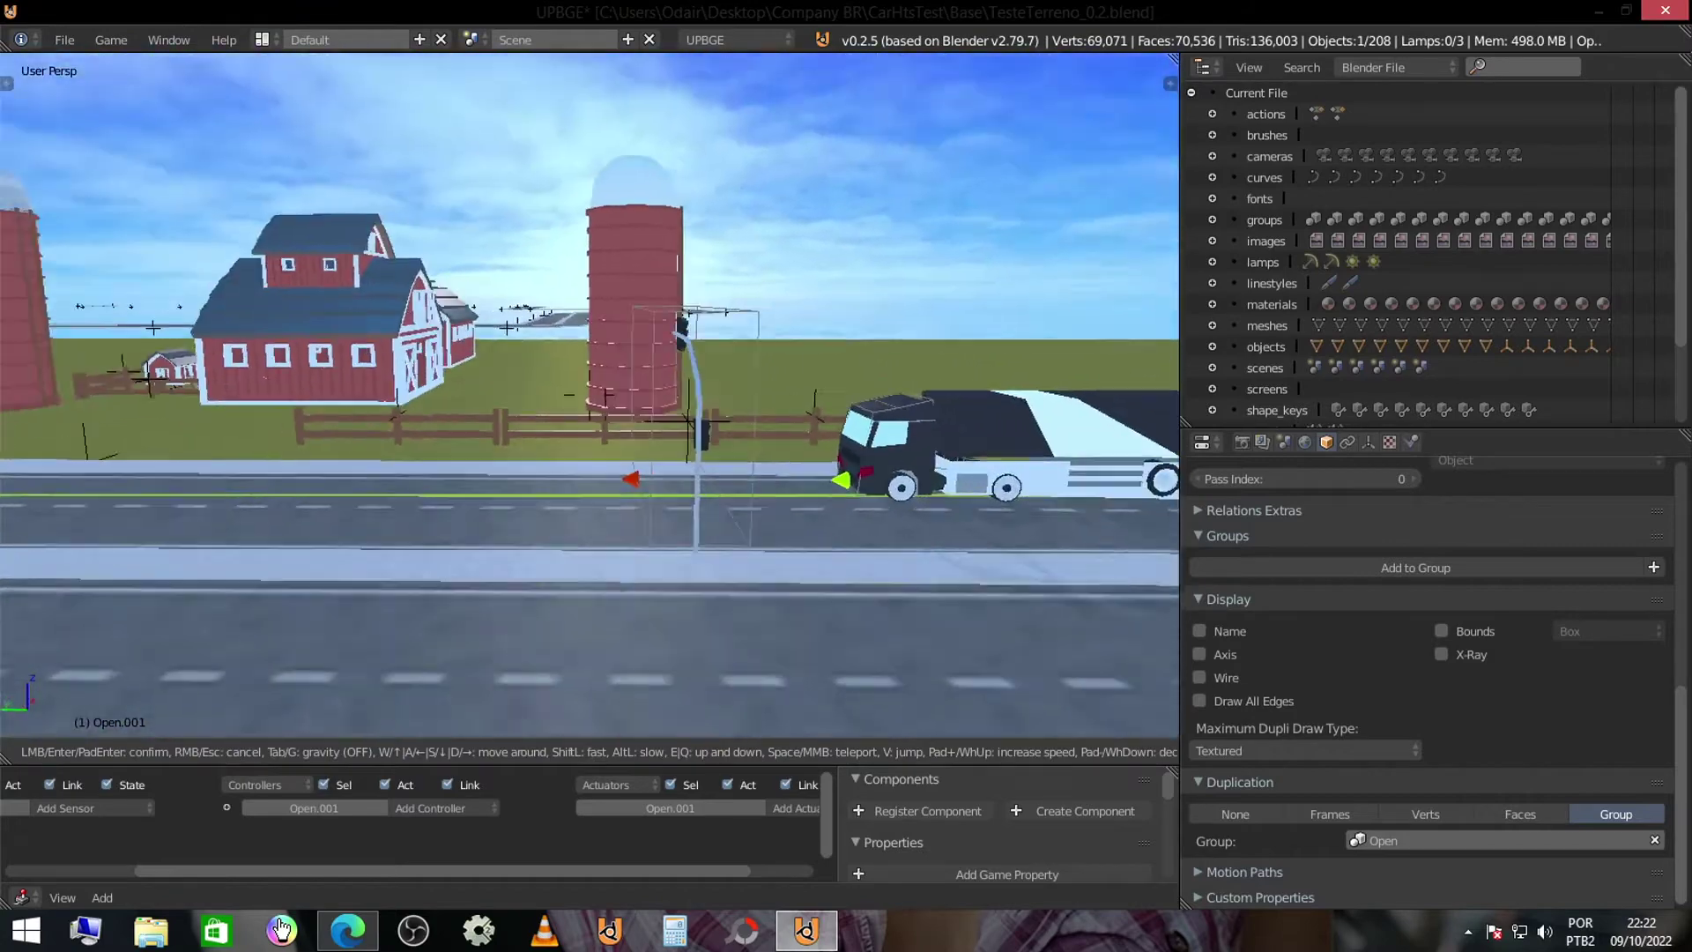
pyautogui.press('Escape')
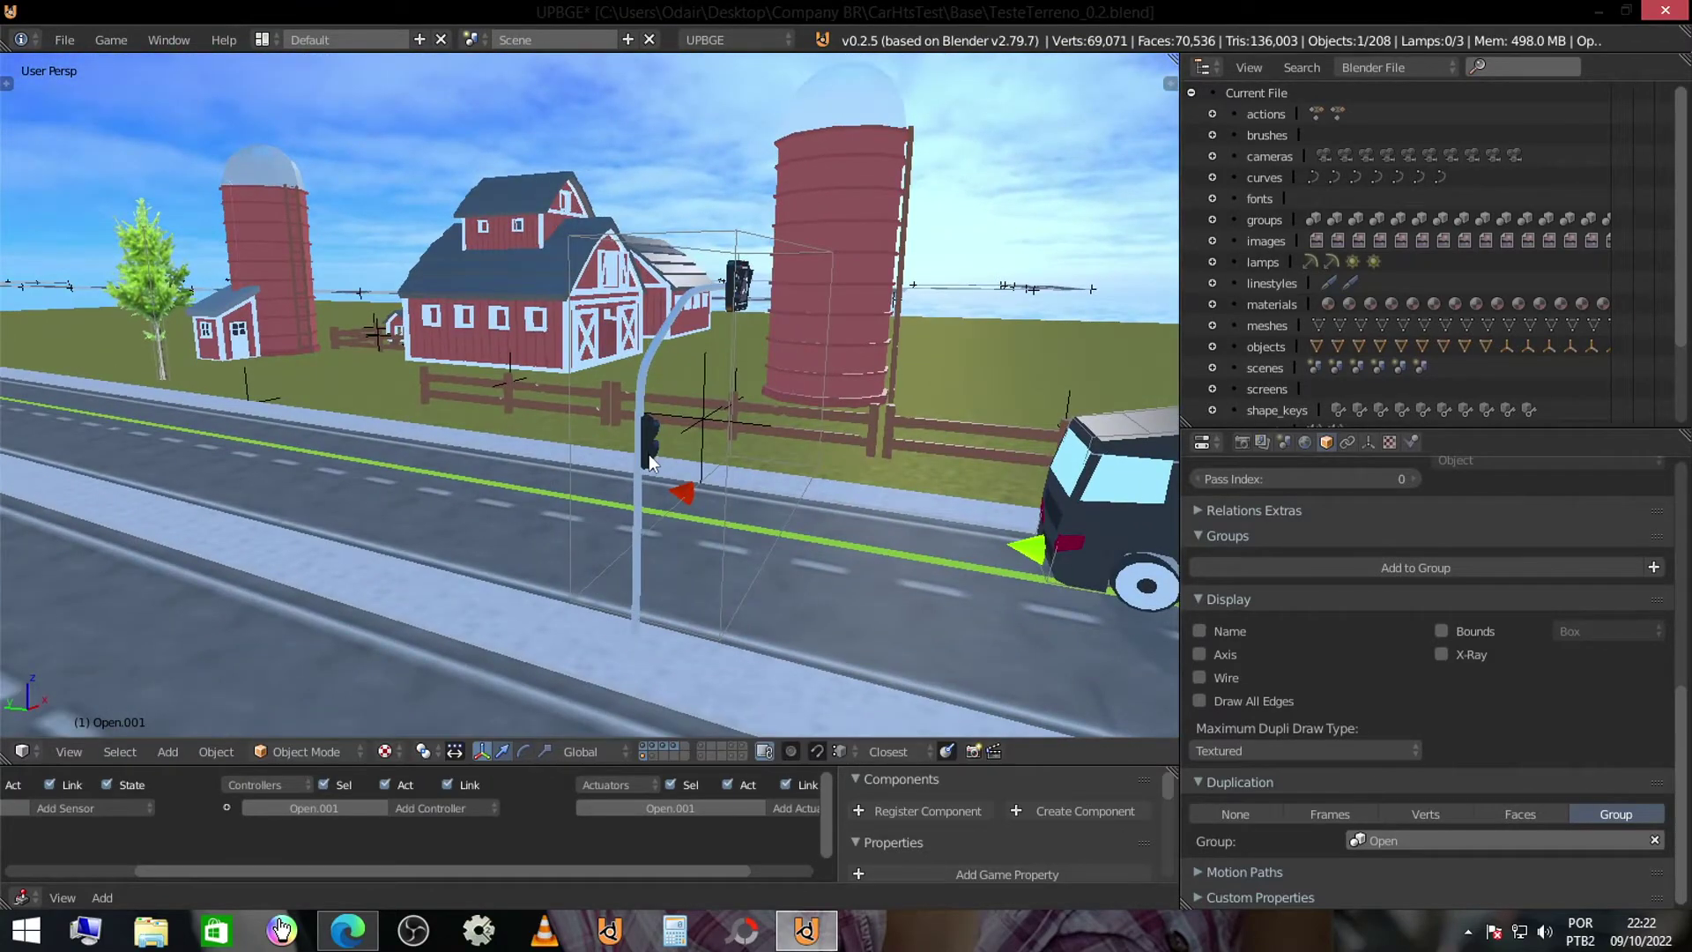
pyautogui.rightClick(648, 455)
pyautogui.press('Delete')
# - Walk to the Open.001 traffic light and move it farther along the road
pyautogui.hotkey('shift', 'f')
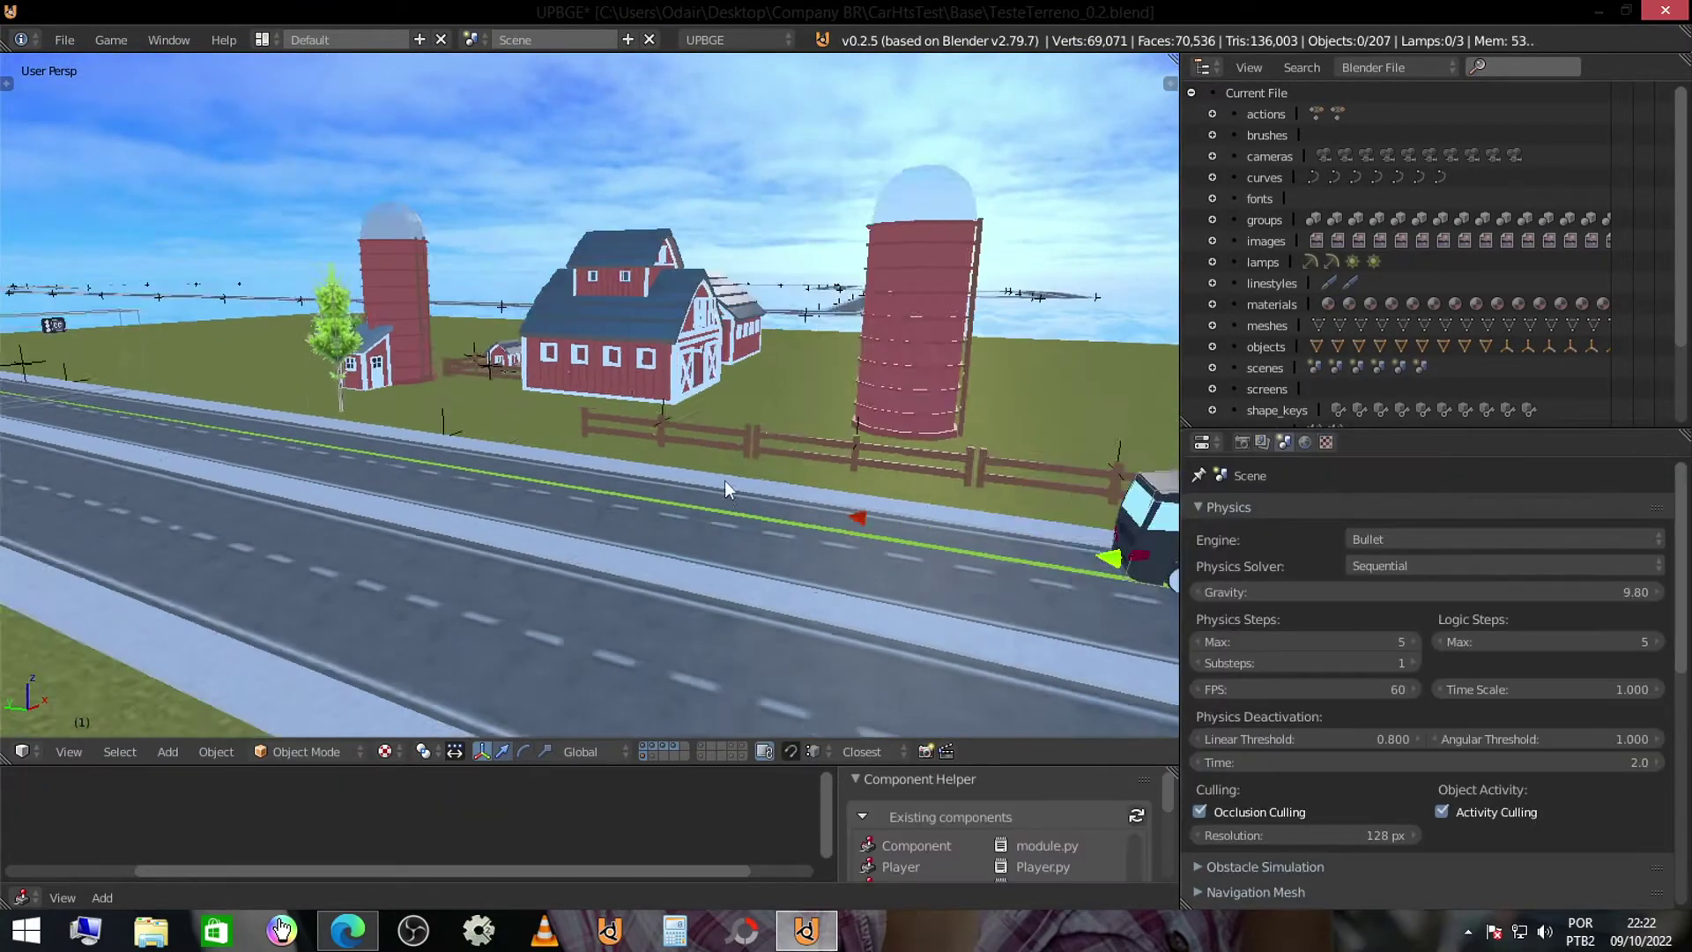
pyautogui.press('w')
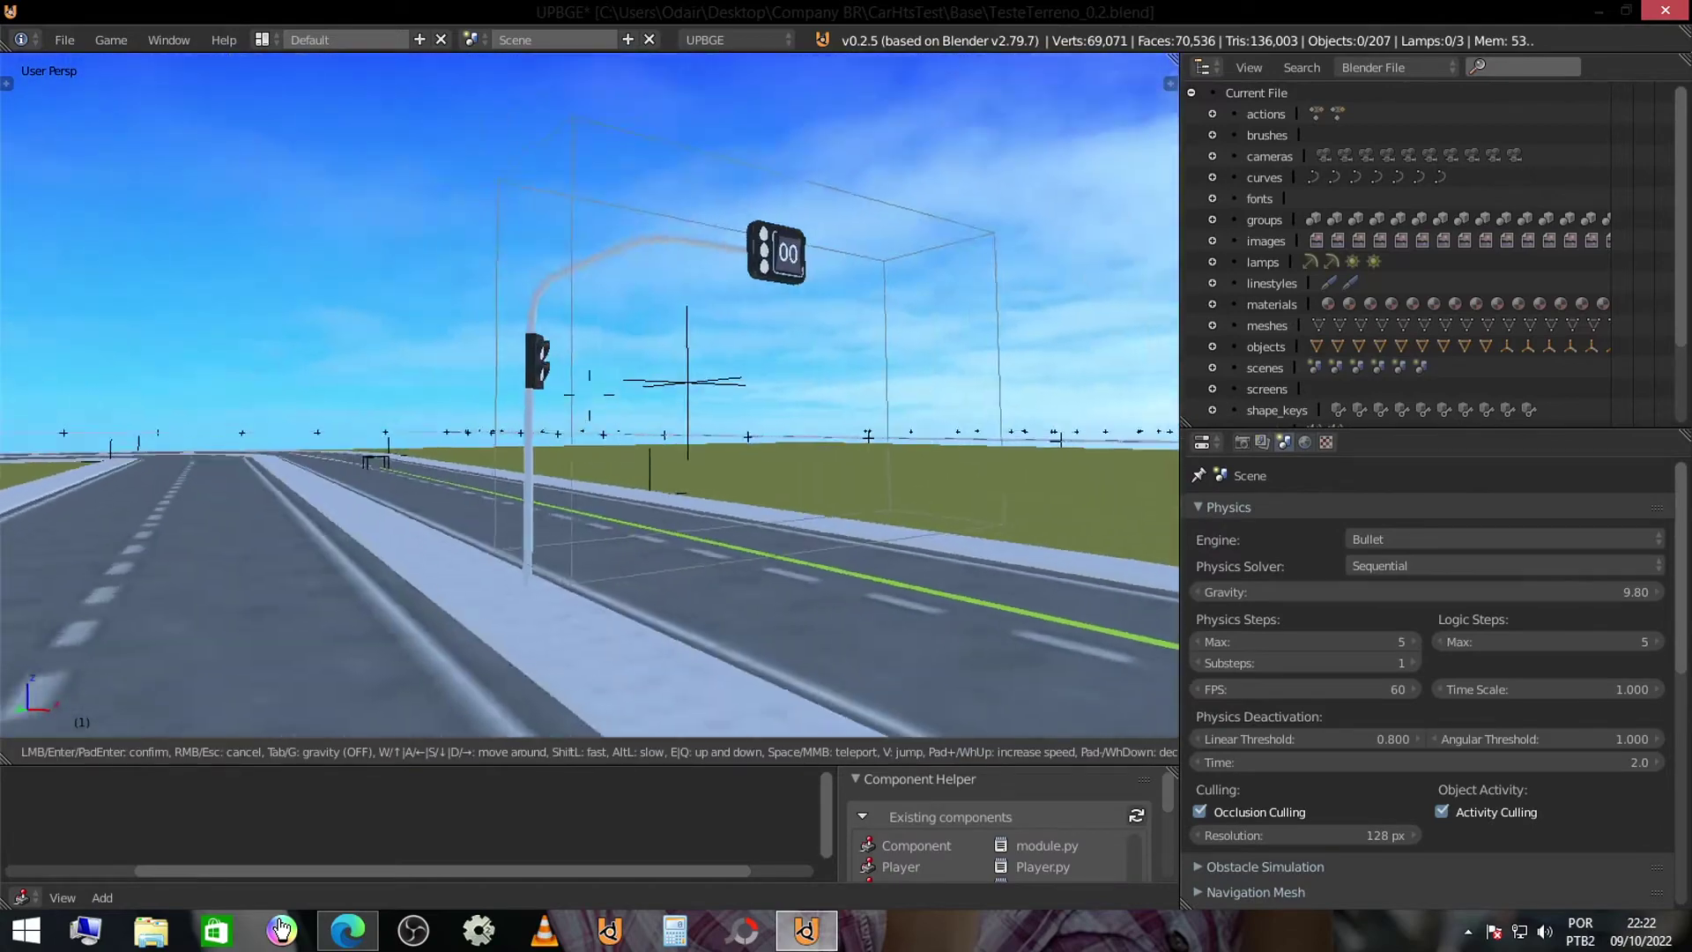
pyautogui.click(649, 424)
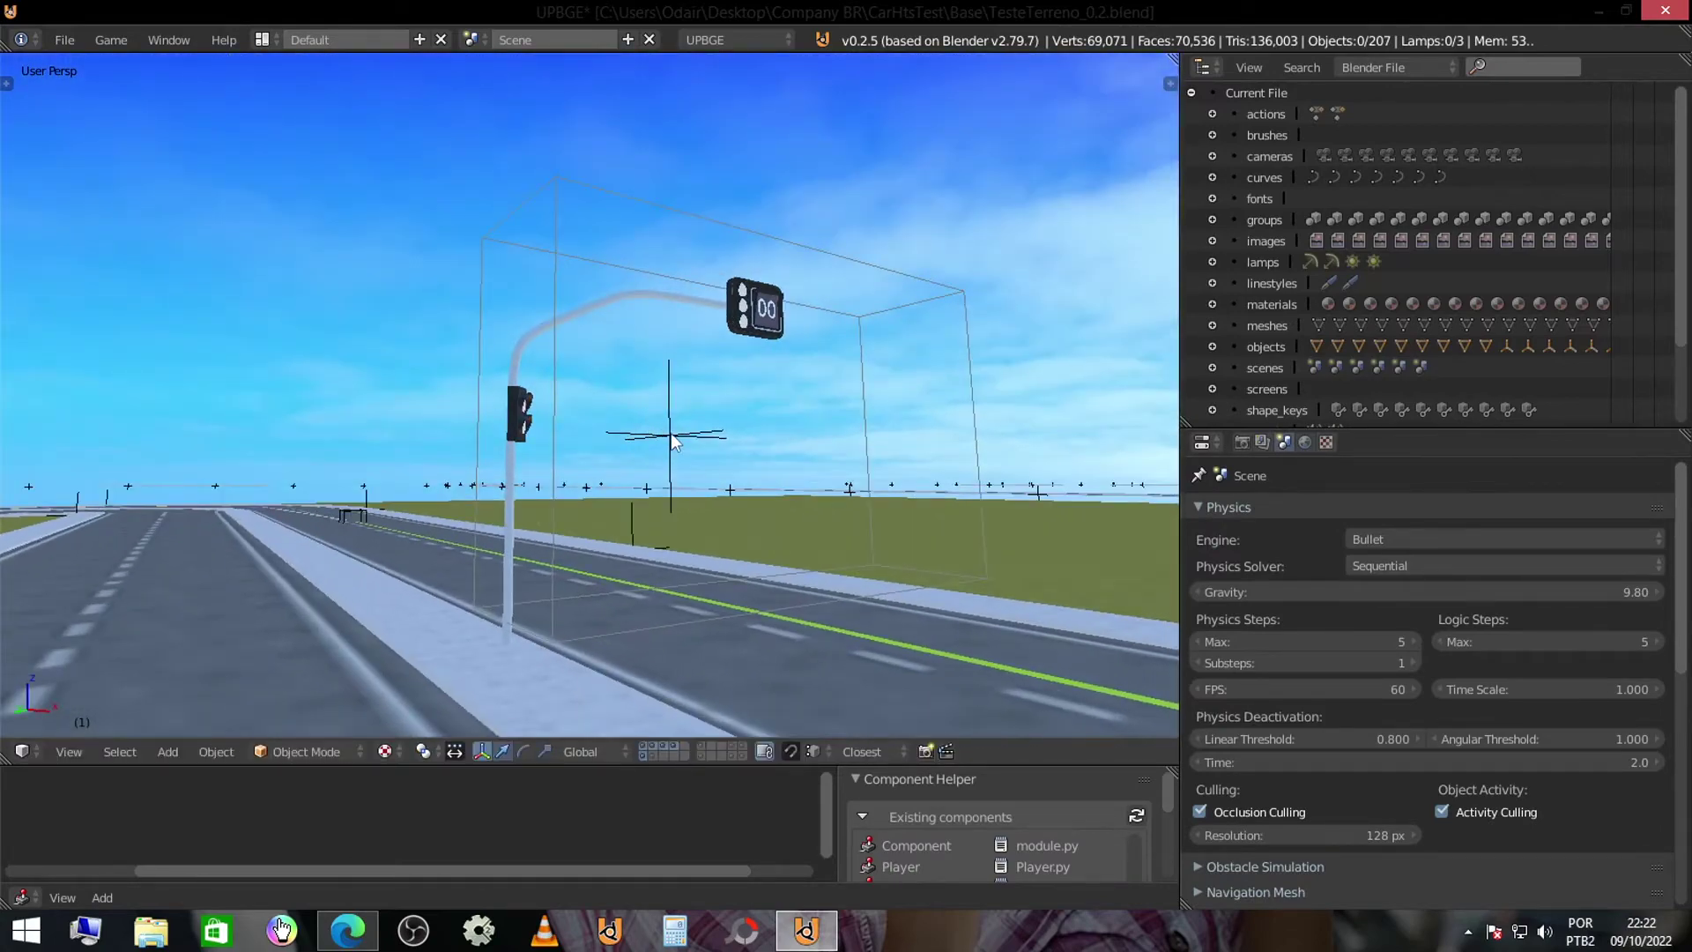
pyautogui.rightClick(674, 441)
pyautogui.press('g')
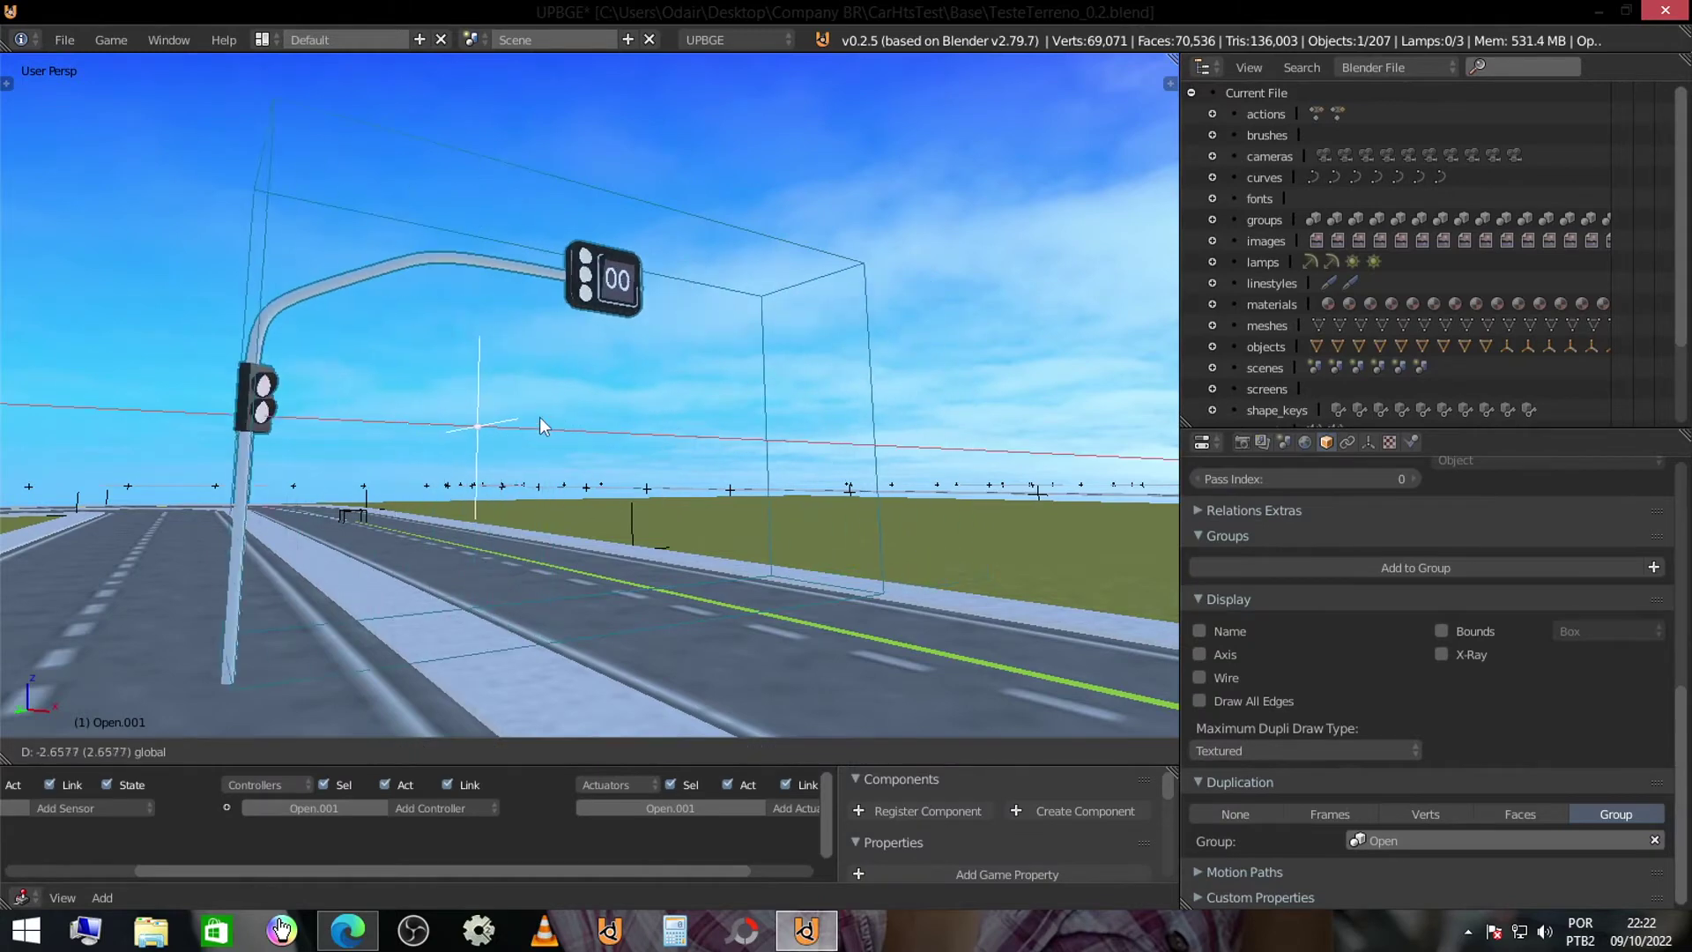
pyautogui.rightClick(660, 472)
pyautogui.press('g')
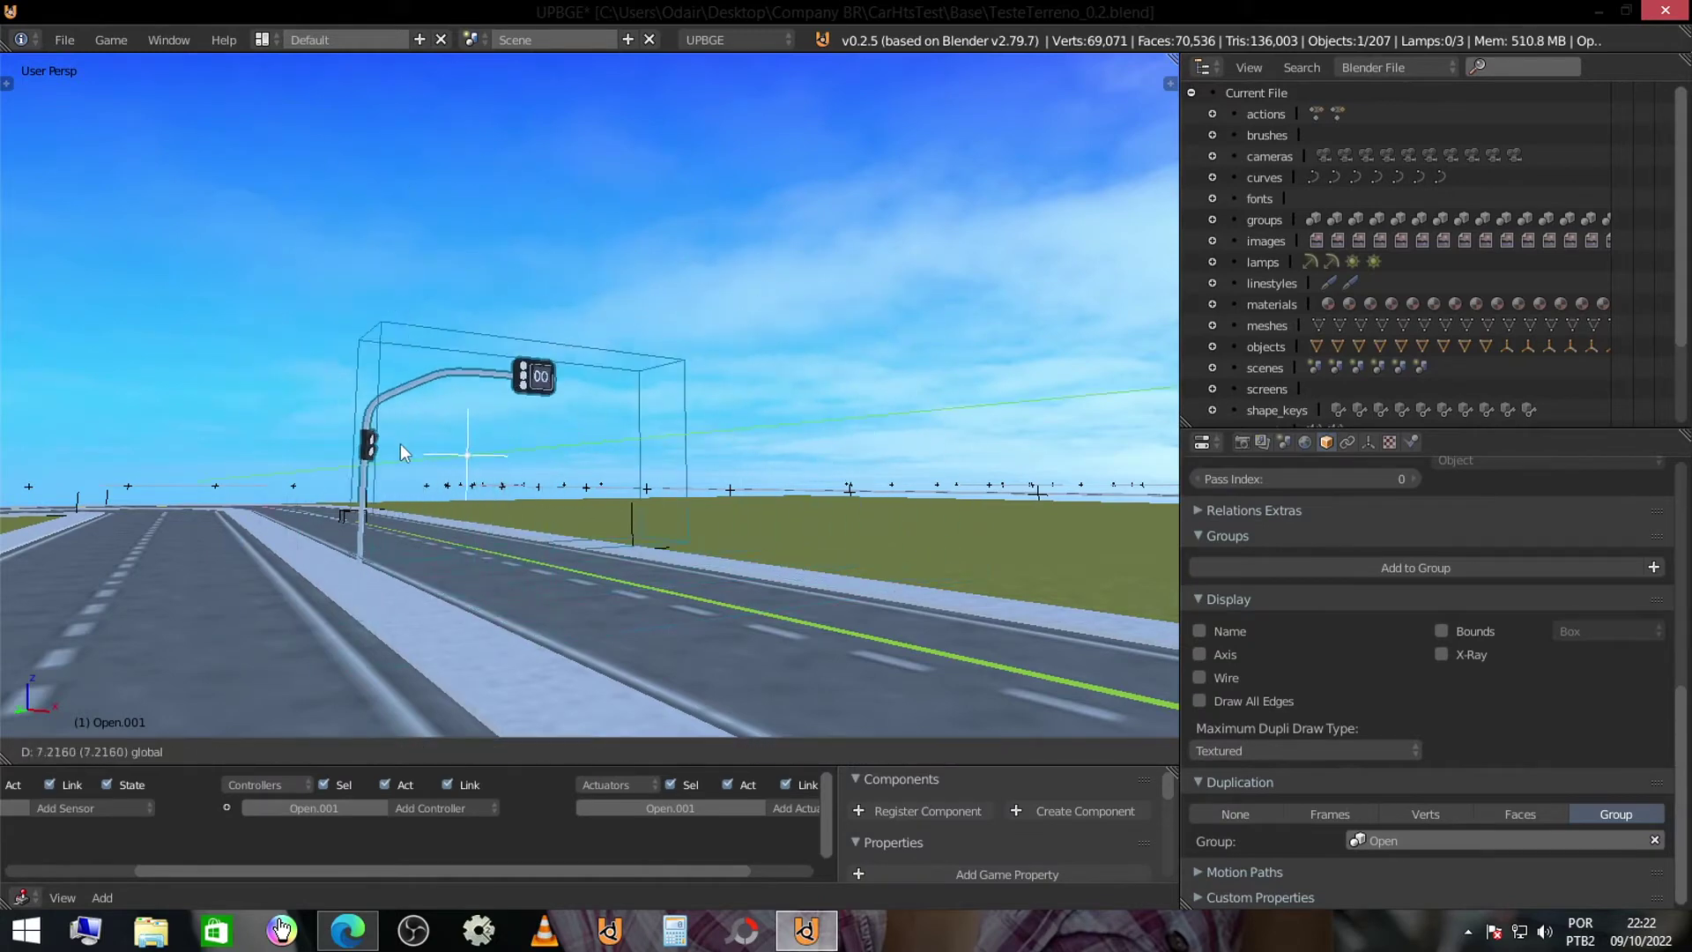
pyautogui.click(305, 460)
pyautogui.moveTo(515, 580)
pyautogui.mouseDown(button='middle')
pyautogui.moveTo(804, 604)
pyautogui.moveTo(824, 554)
pyautogui.moveTo(917, 586)
pyautogui.moveTo(759, 542)
pyautogui.moveTo(821, 559)
pyautogui.moveTo(311, 495)
pyautogui.moveTo(637, 559)
pyautogui.moveTo(374, 492)
pyautogui.moveTo(457, 536)
pyautogui.moveTo(368, 489)
pyautogui.moveTo(622, 531)
pyautogui.moveTo(591, 522)
pyautogui.moveTo(690, 557)
pyautogui.mouseUp(button='middle')
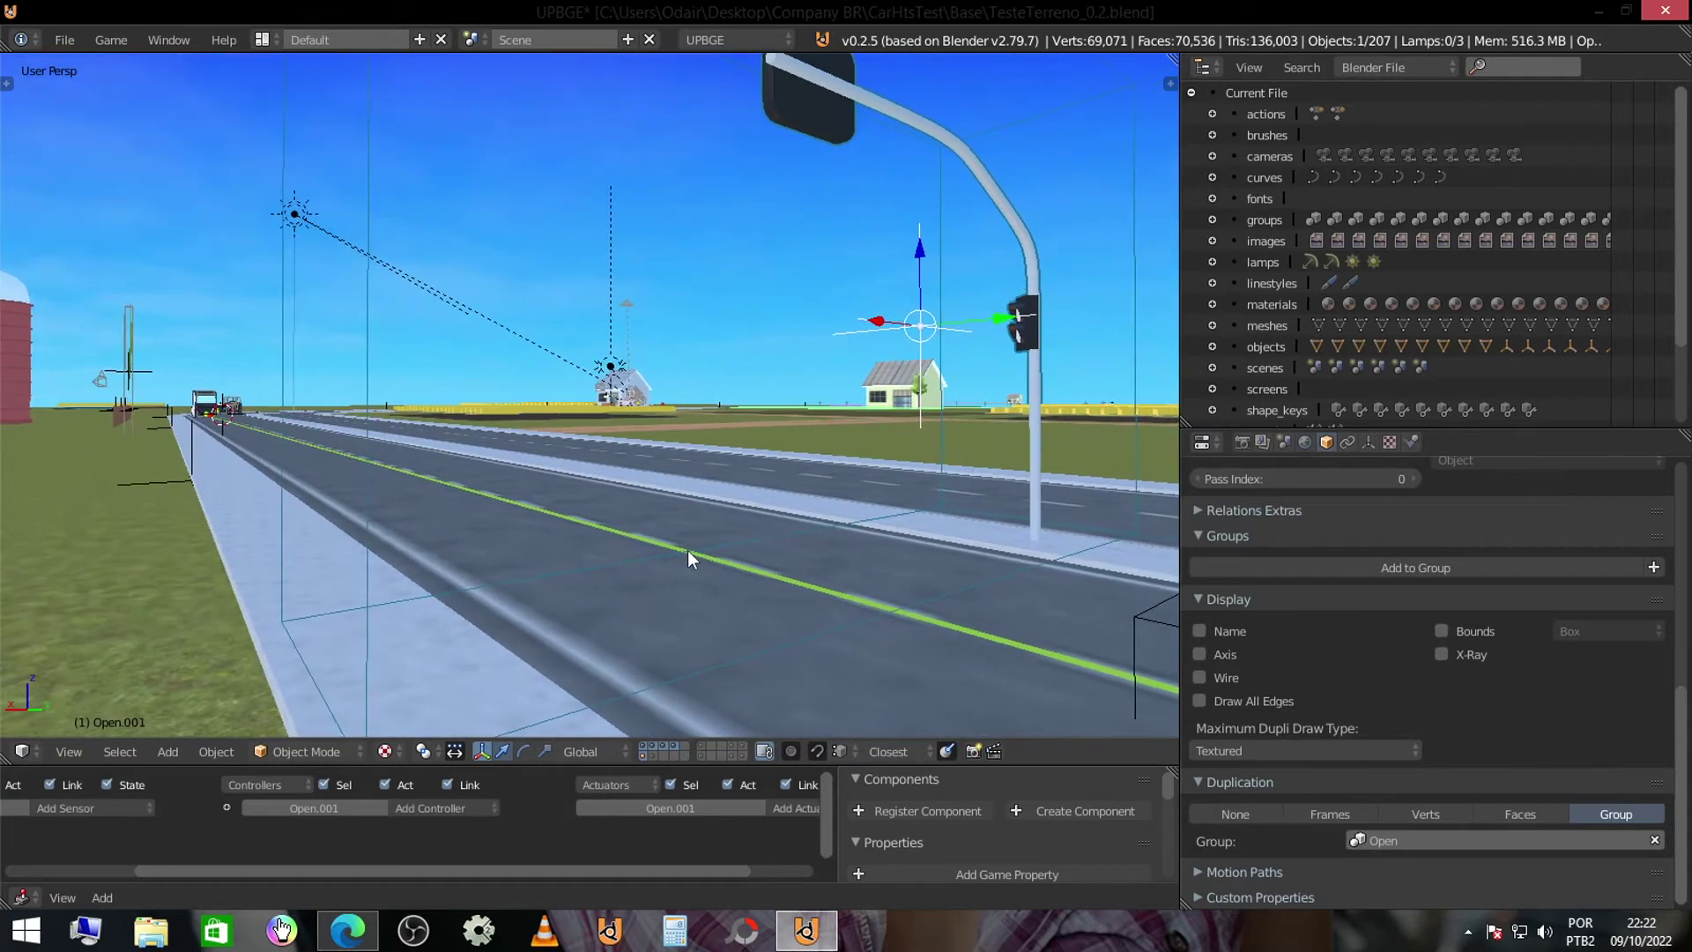
pyautogui.press('p')
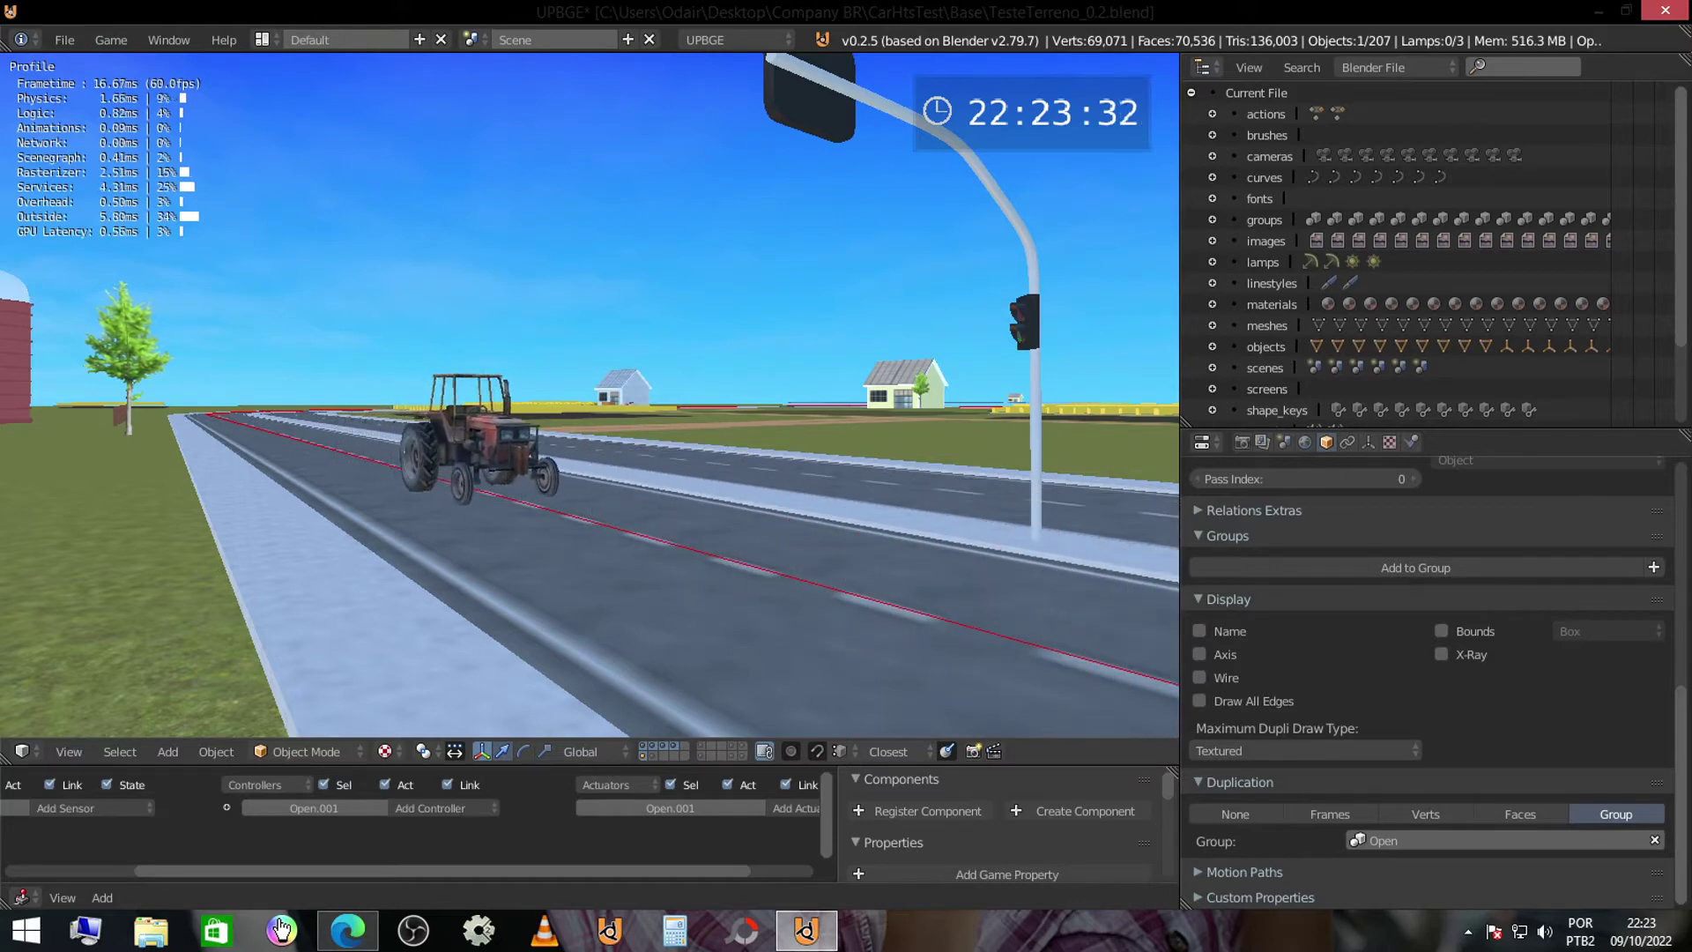
pyautogui.press('Escape')
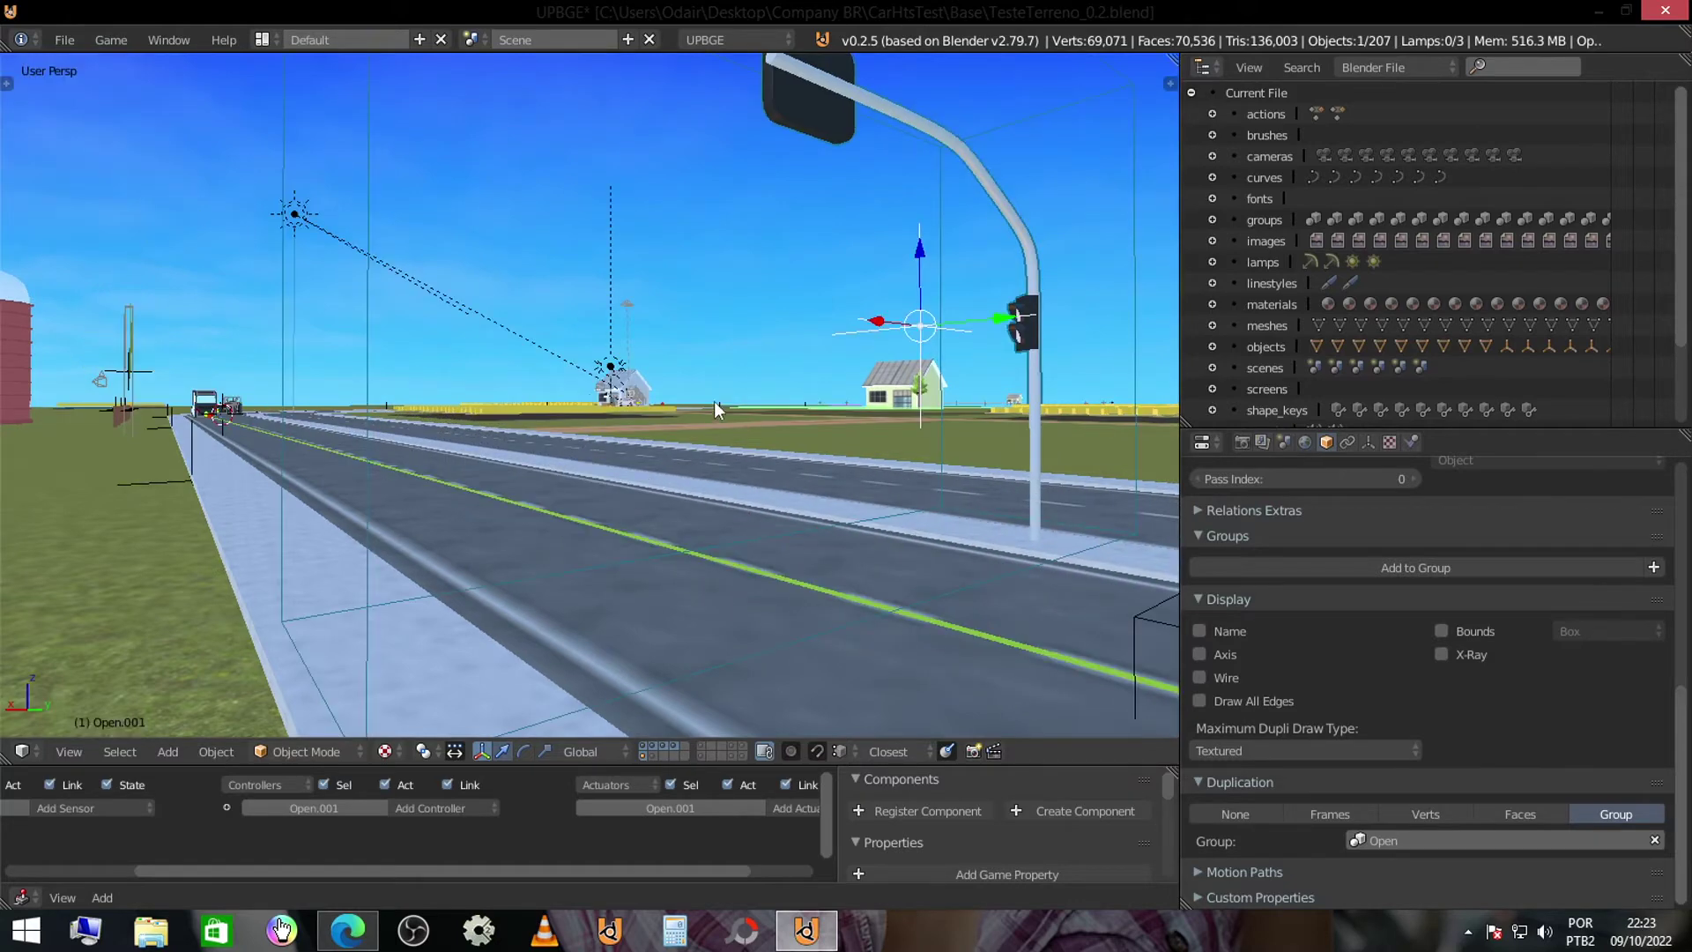
# - Select the Landscape and switch it to Vertex Paint mode
pyautogui.moveTo(716, 410); pyautogui.dragTo(699, 529, button='middle')
pyautogui.scroll(-5, 717, 490)
pyautogui.moveTo(734, 384); pyautogui.dragTo(367, 459, button='middle')
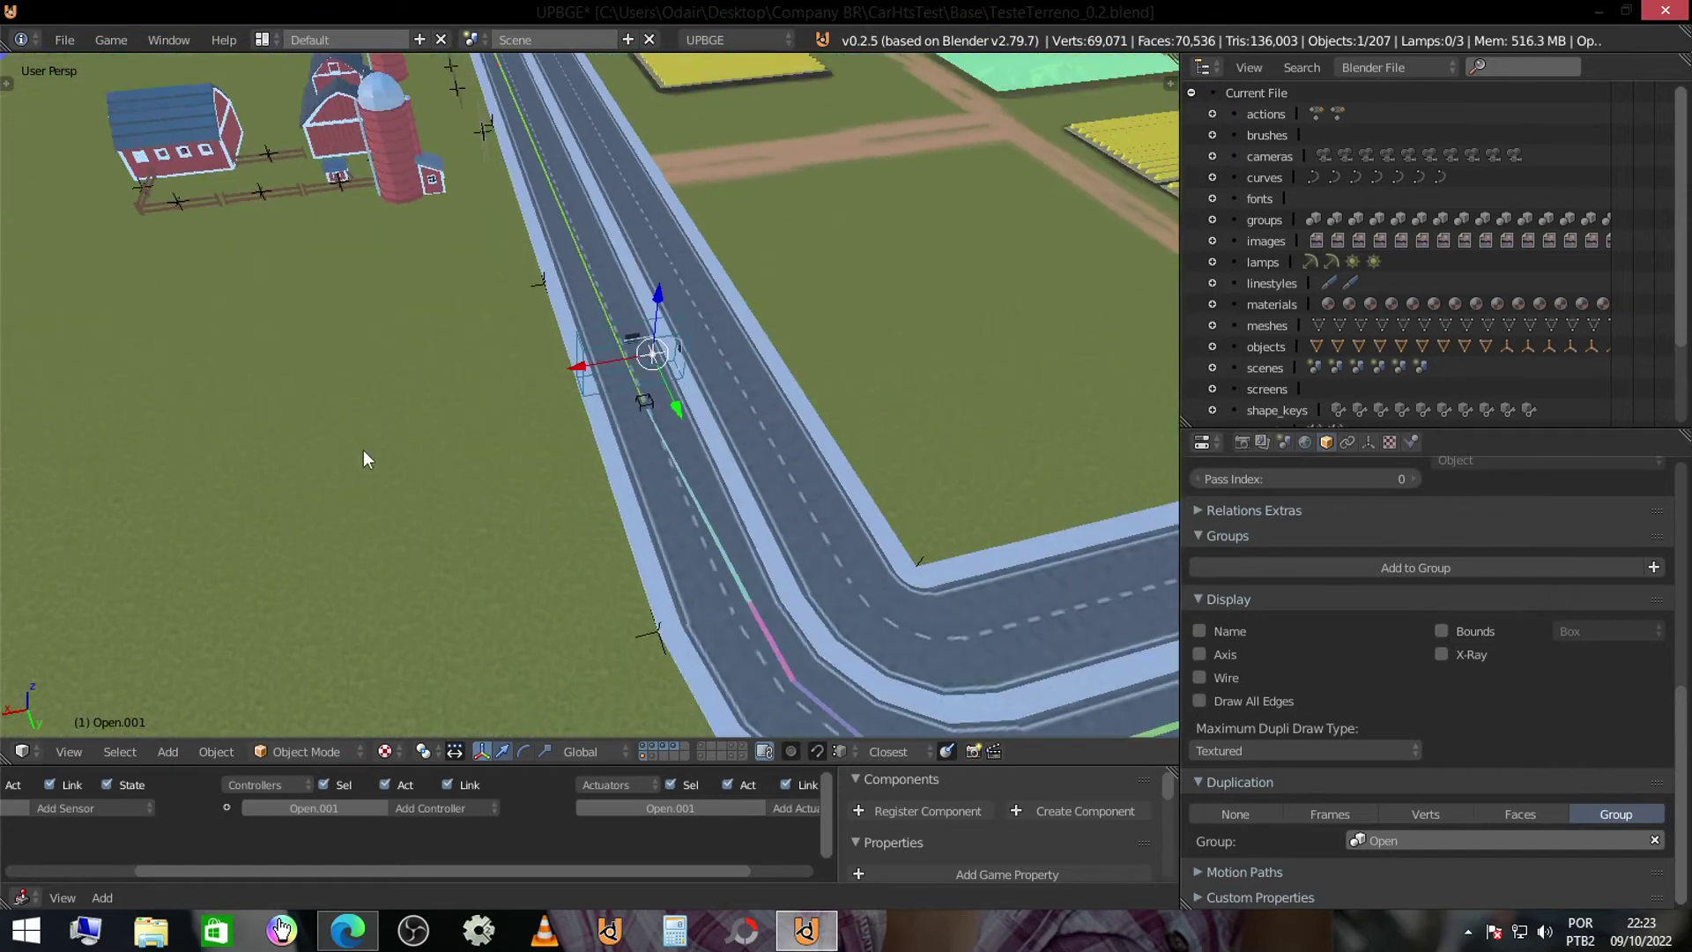
pyautogui.rightClick(363, 450)
pyautogui.scroll(-5, 370, 447)
pyautogui.click(326, 749)
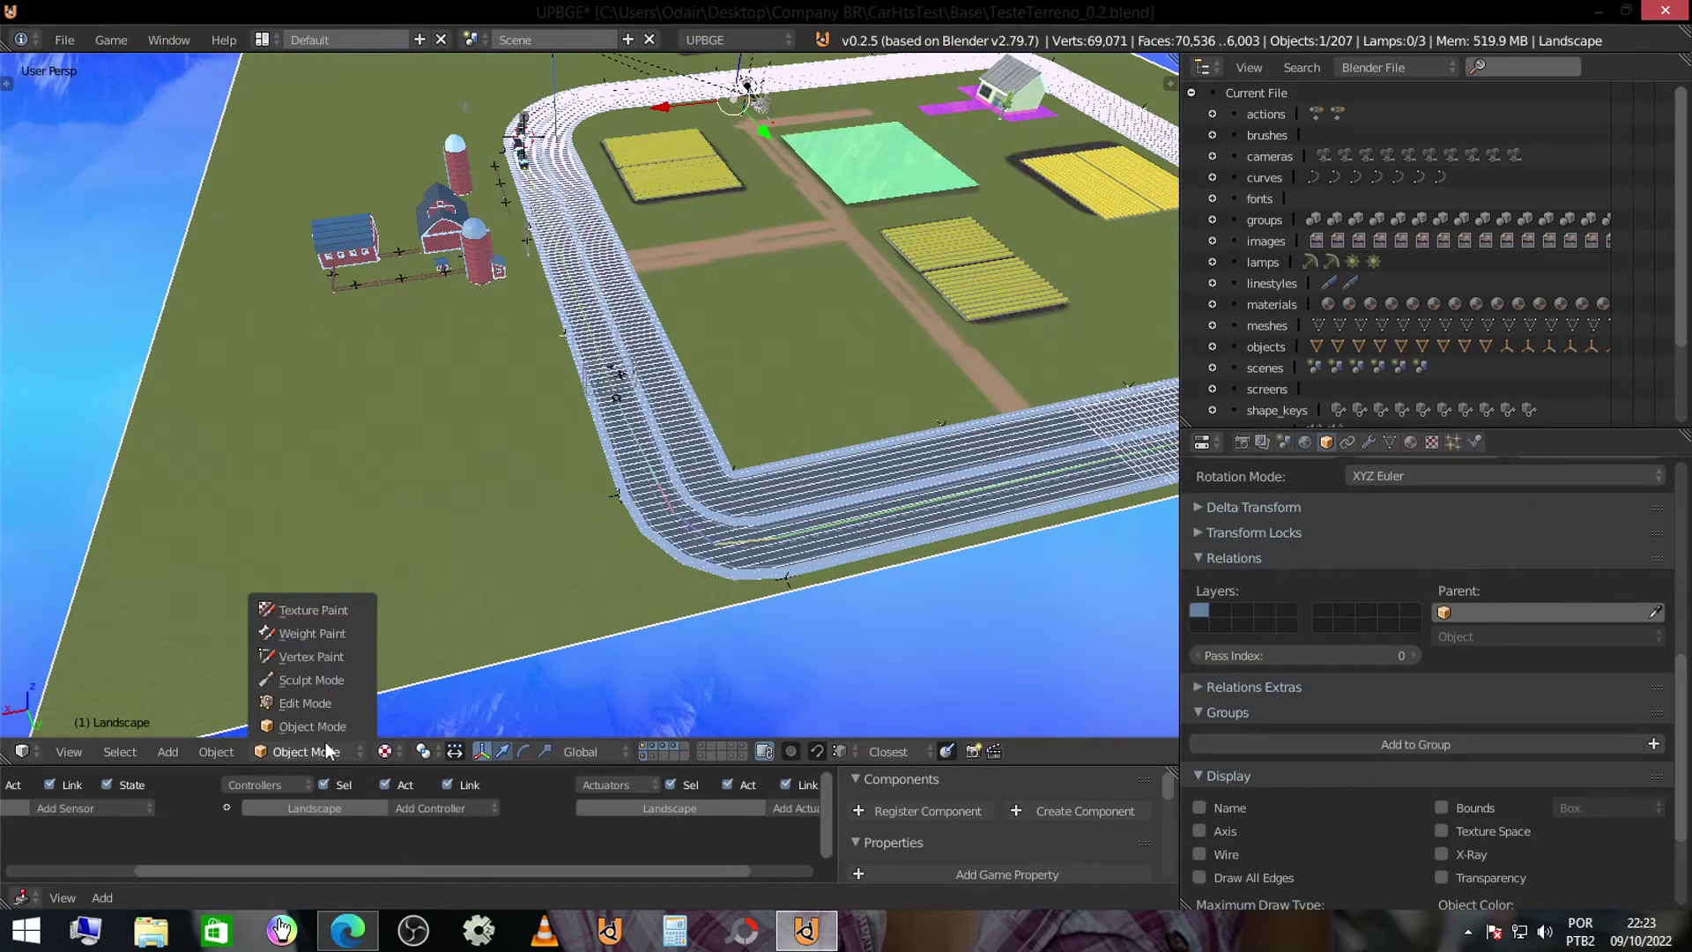
pyautogui.click(353, 656)
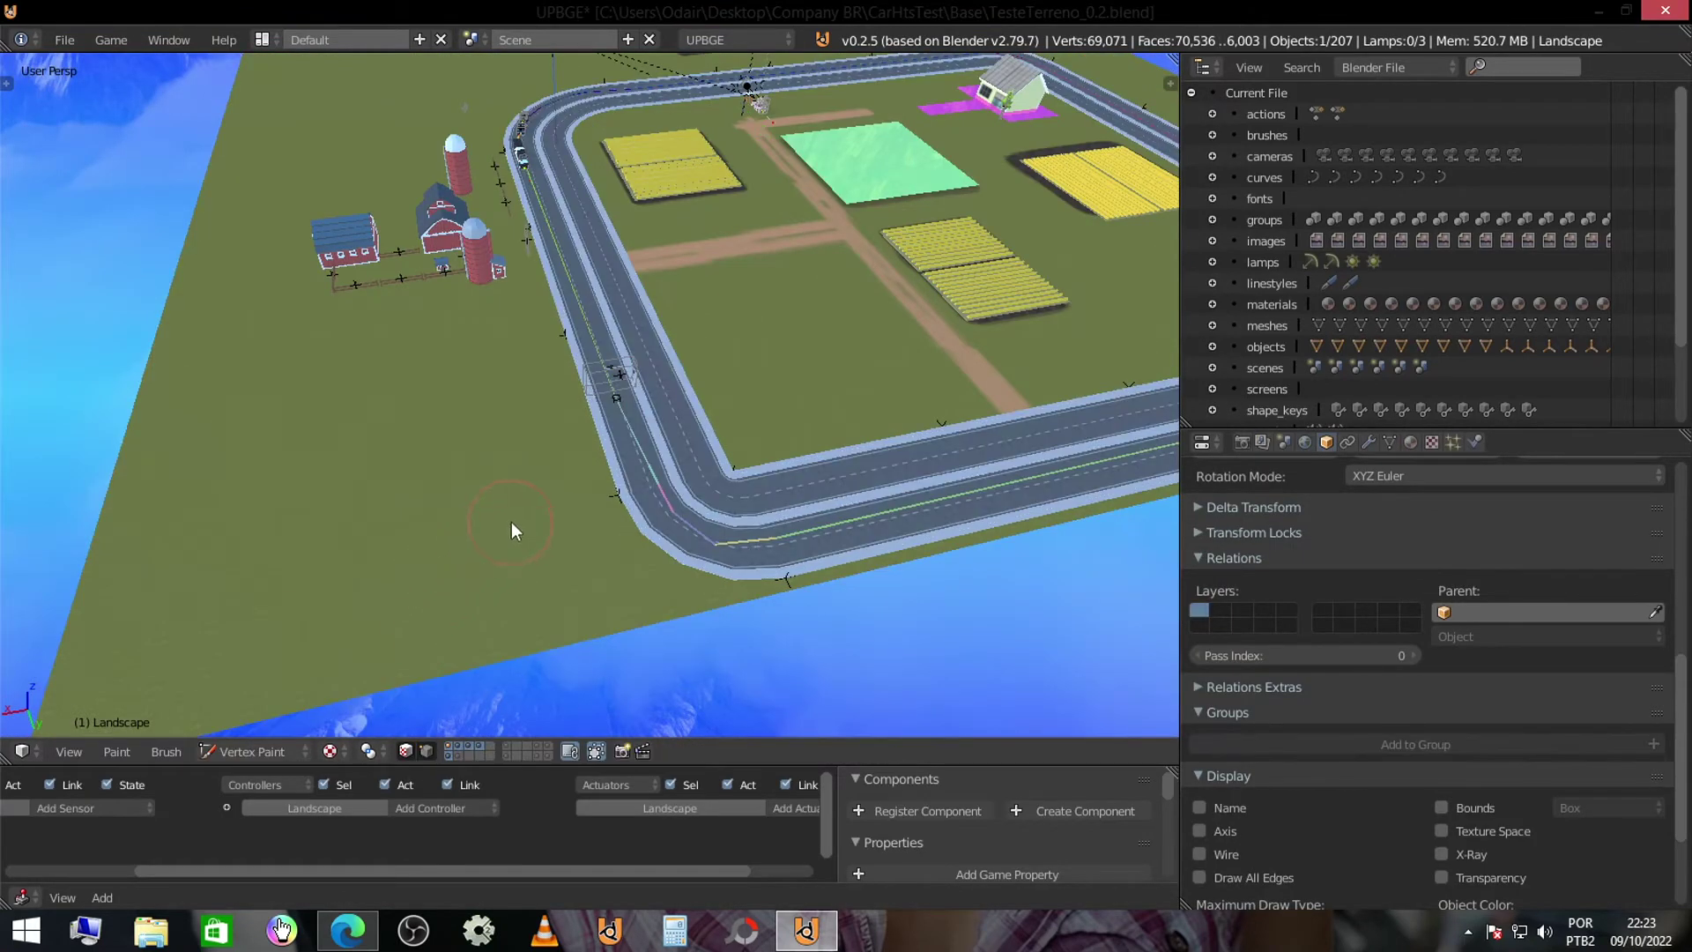
# - Paint a curving dirt-path stroke across the grass toward the road
pyautogui.moveTo(378, 580); pyautogui.dragTo(395, 409)
pyautogui.scroll(3, 615, 546)
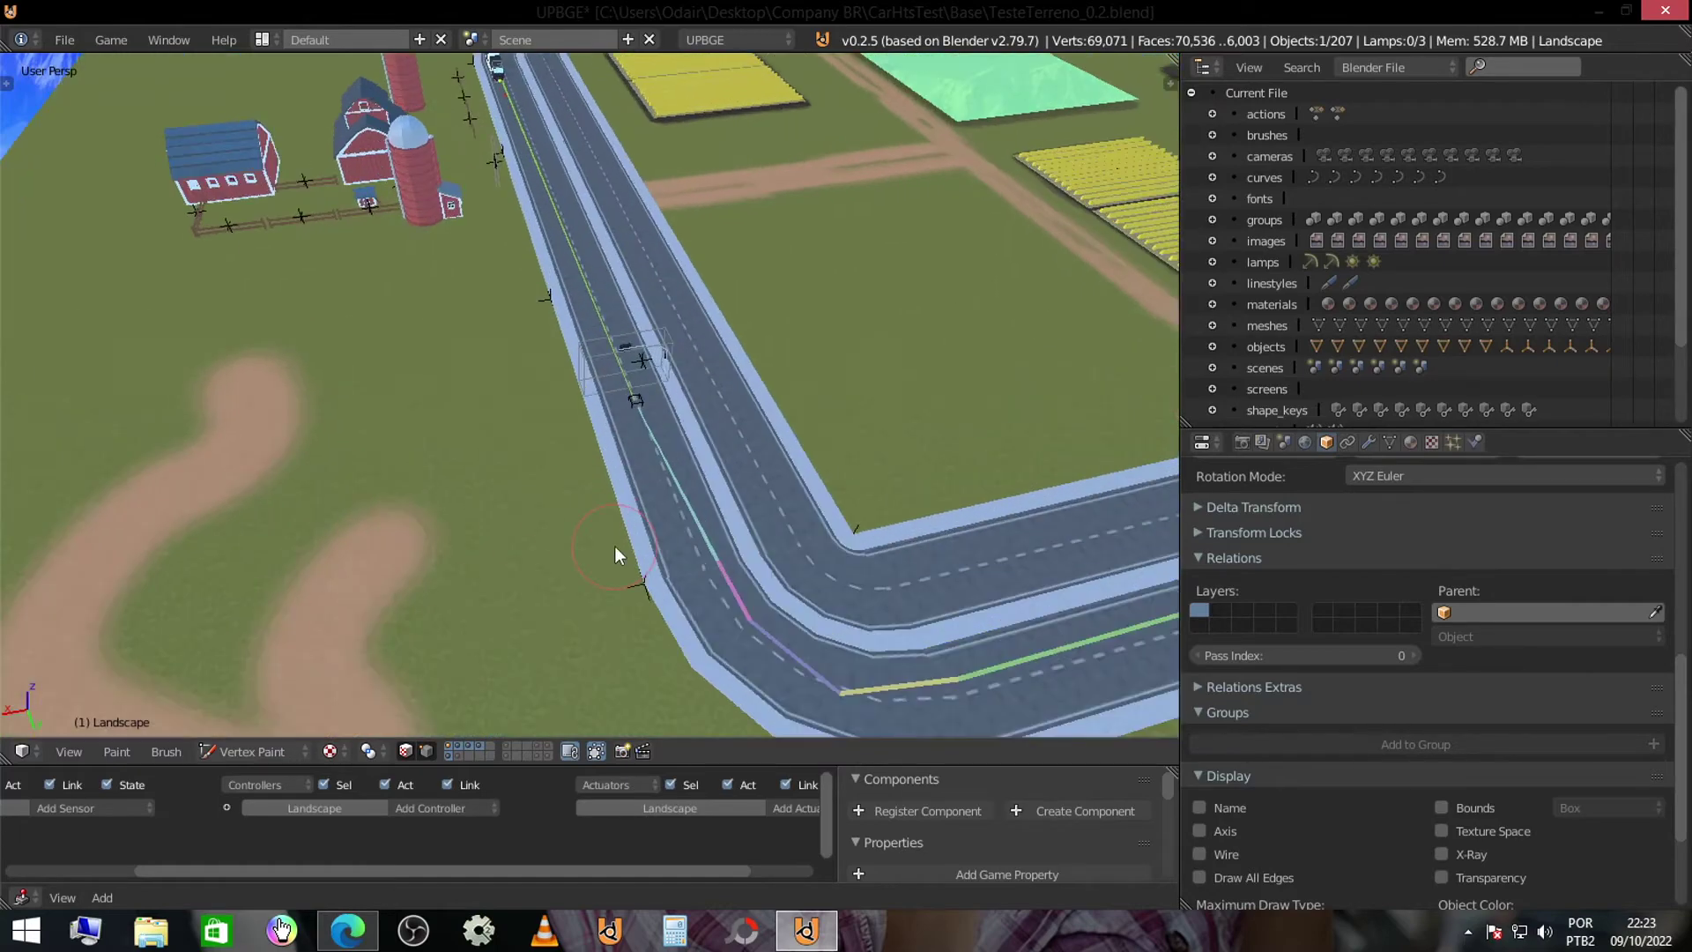
pyautogui.scroll(2, 670, 533)
pyautogui.moveTo(698, 464); pyautogui.dragTo(555, 459, button='middle')
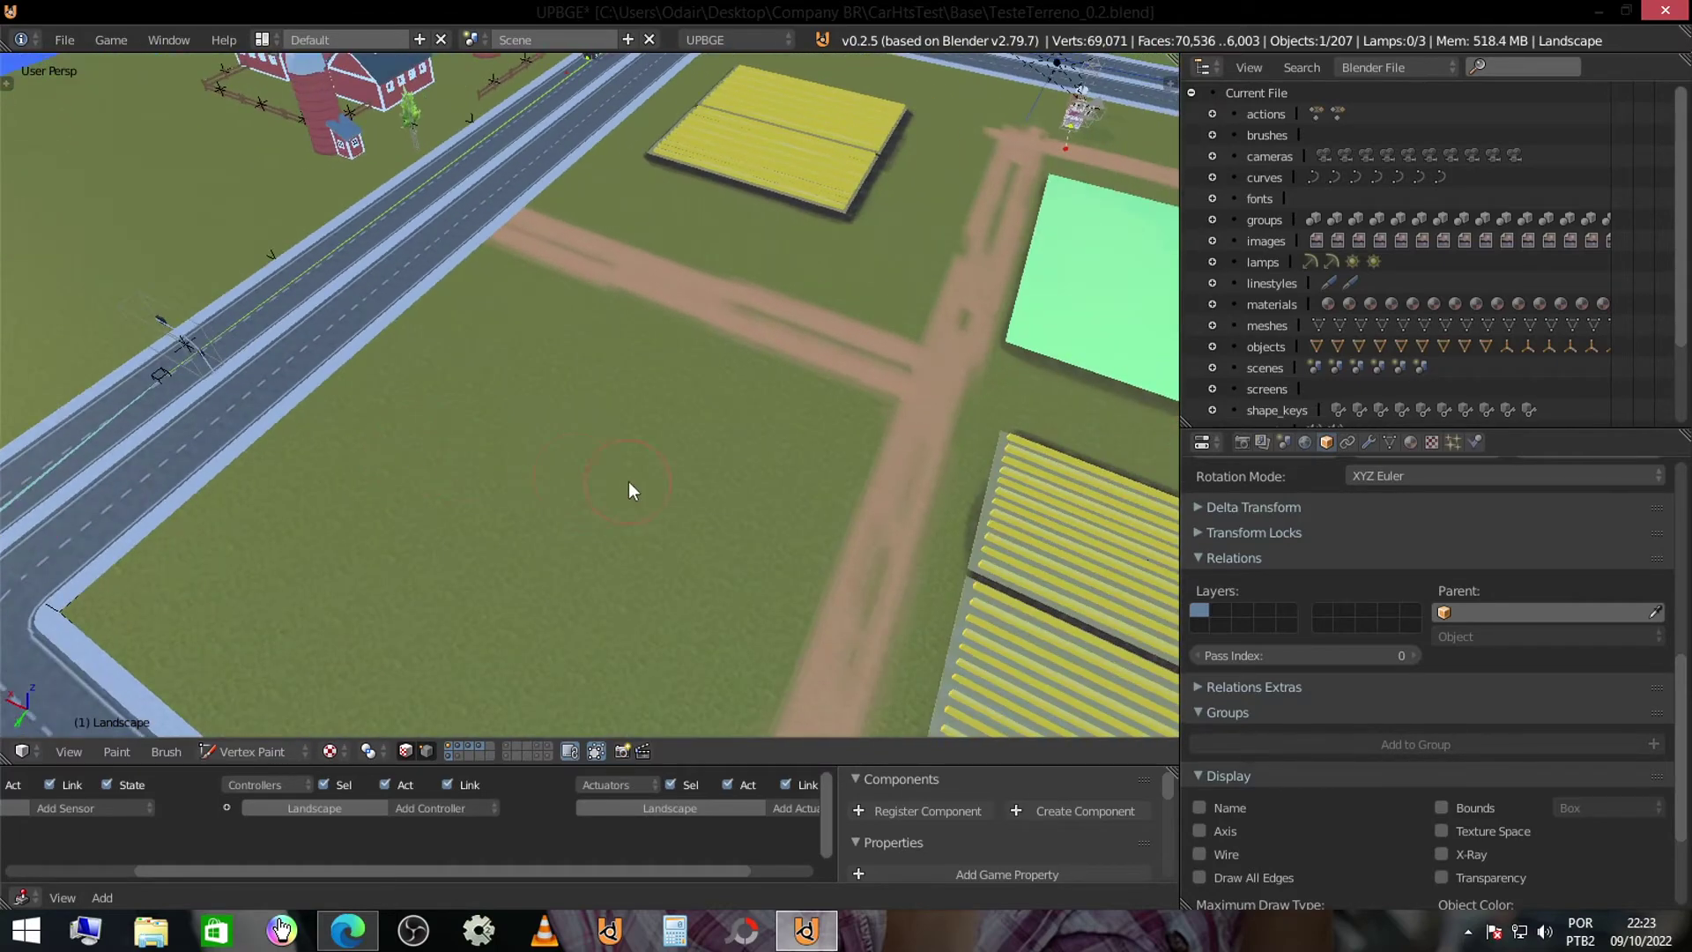
pyautogui.scroll(-5, 556, 458)
pyautogui.moveTo(691, 480)
pyautogui.mouseDown(button='middle')
pyautogui.moveTo(675, 357)
pyautogui.moveTo(706, 437)
pyautogui.moveTo(651, 444)
pyautogui.mouseUp(button='middle')
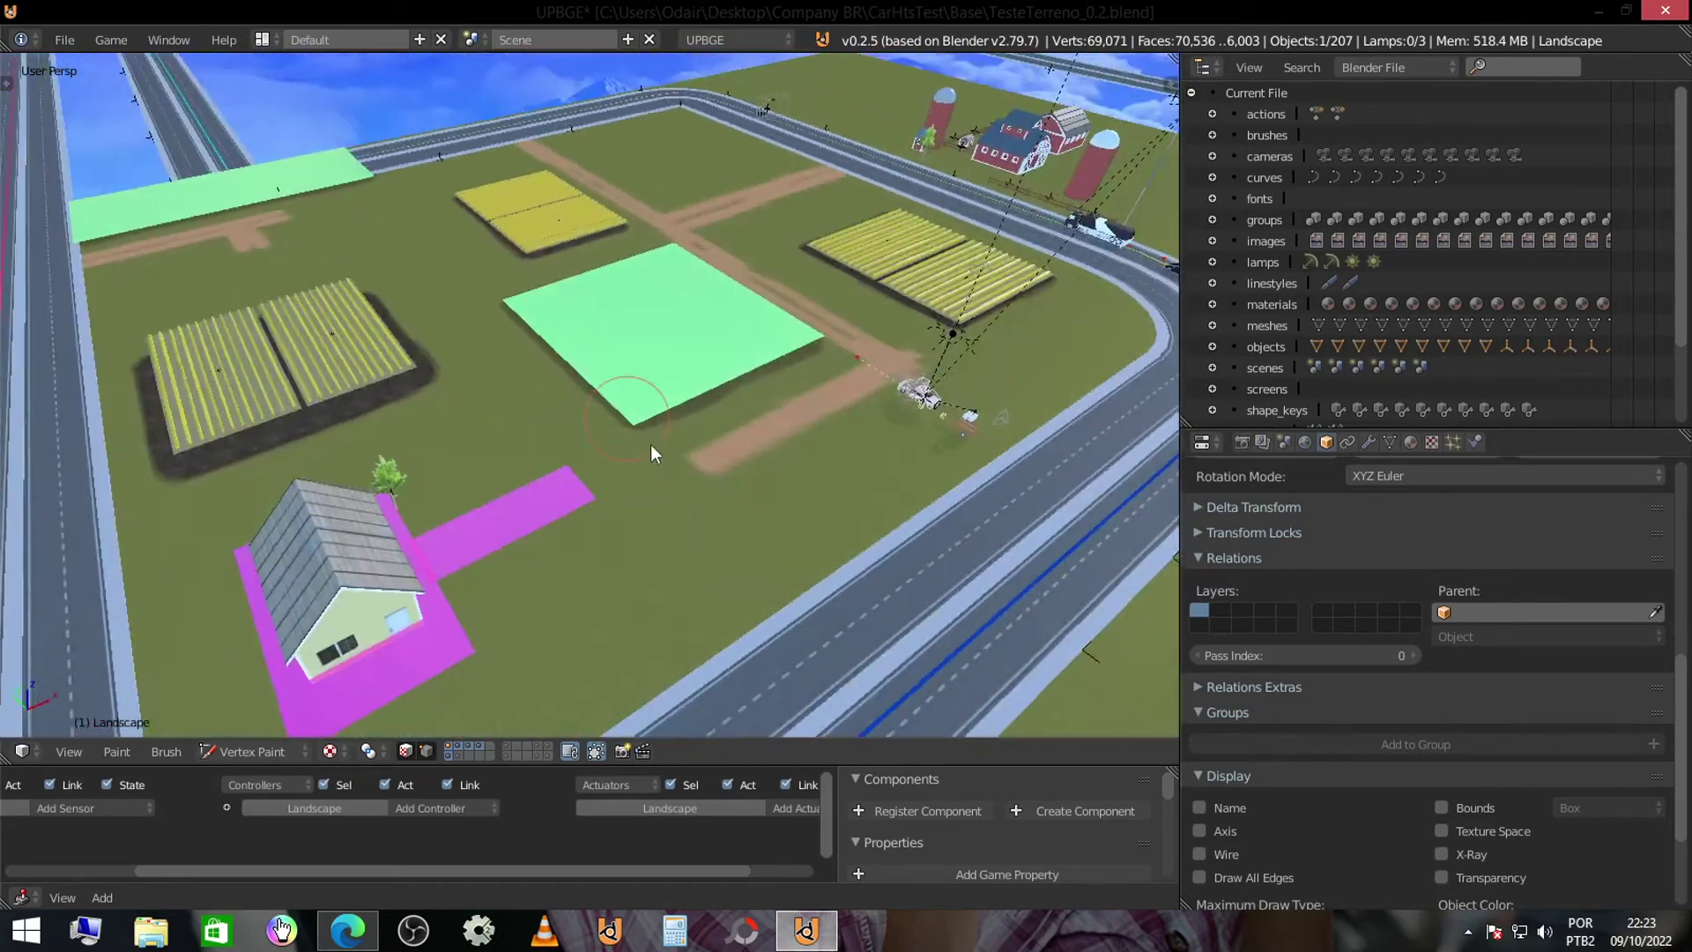
pyautogui.scroll(3, 817, 524)
pyautogui.scroll(3, 698, 458)
pyautogui.scroll(-2, 710, 469)
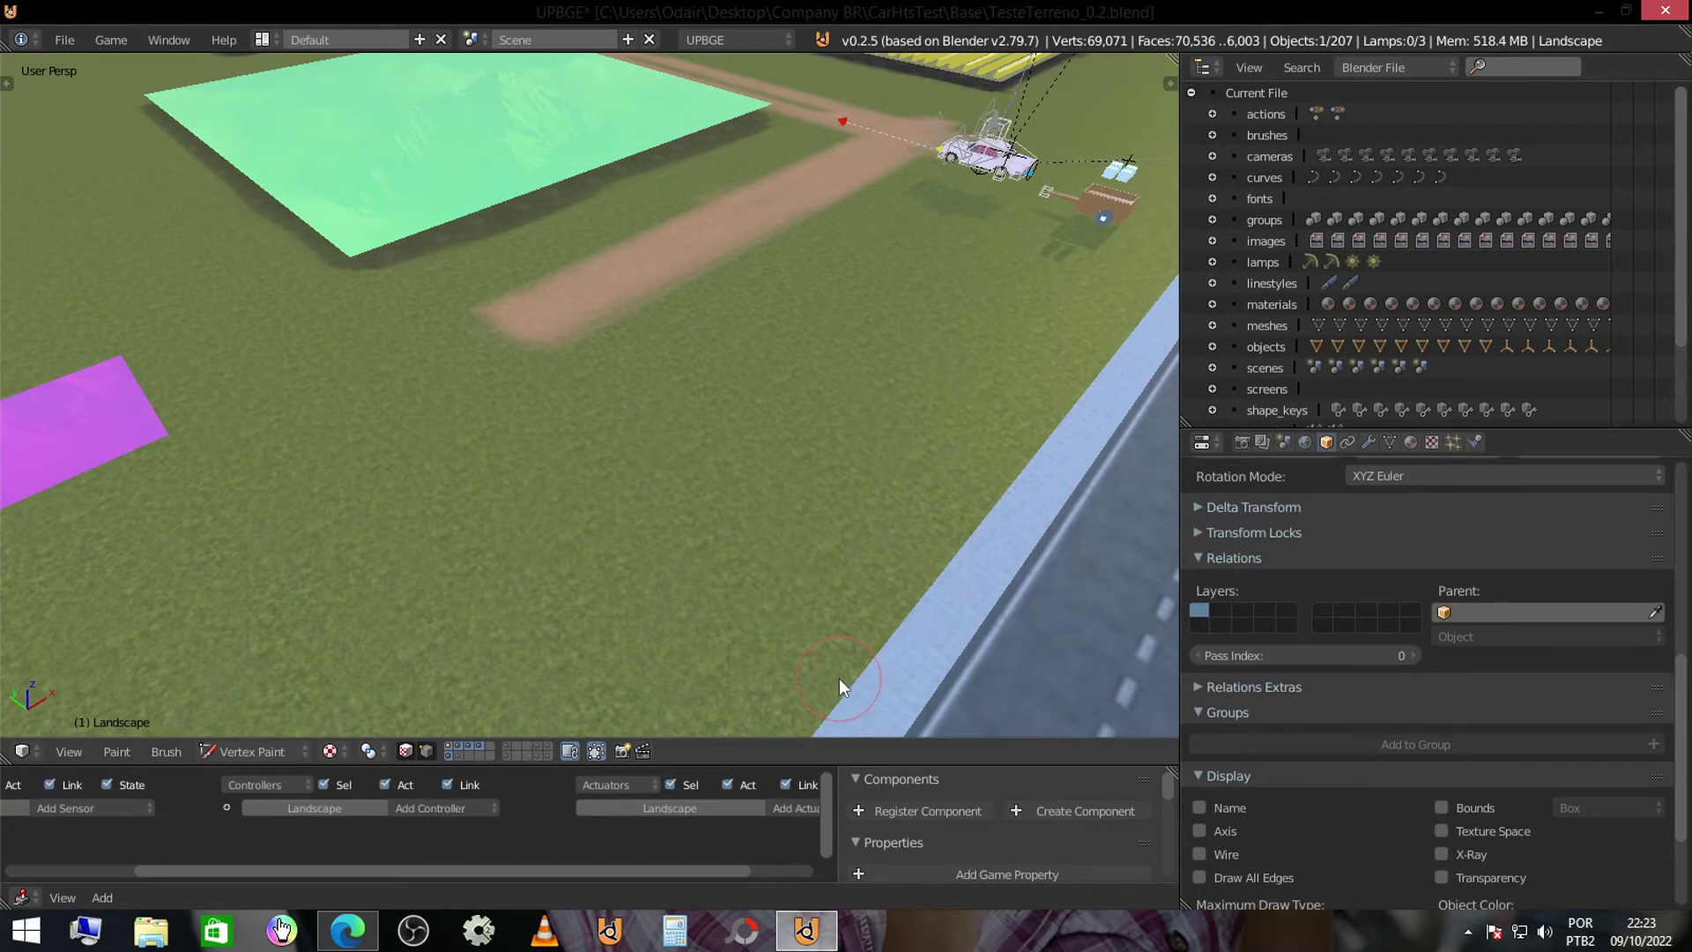
# - In top view, undo the two unwanted dirt strokes, then return to perspective
pyautogui.press('KP_7')
pyautogui.scroll(3, 675, 337)
pyautogui.scroll(-2, 389, 480)
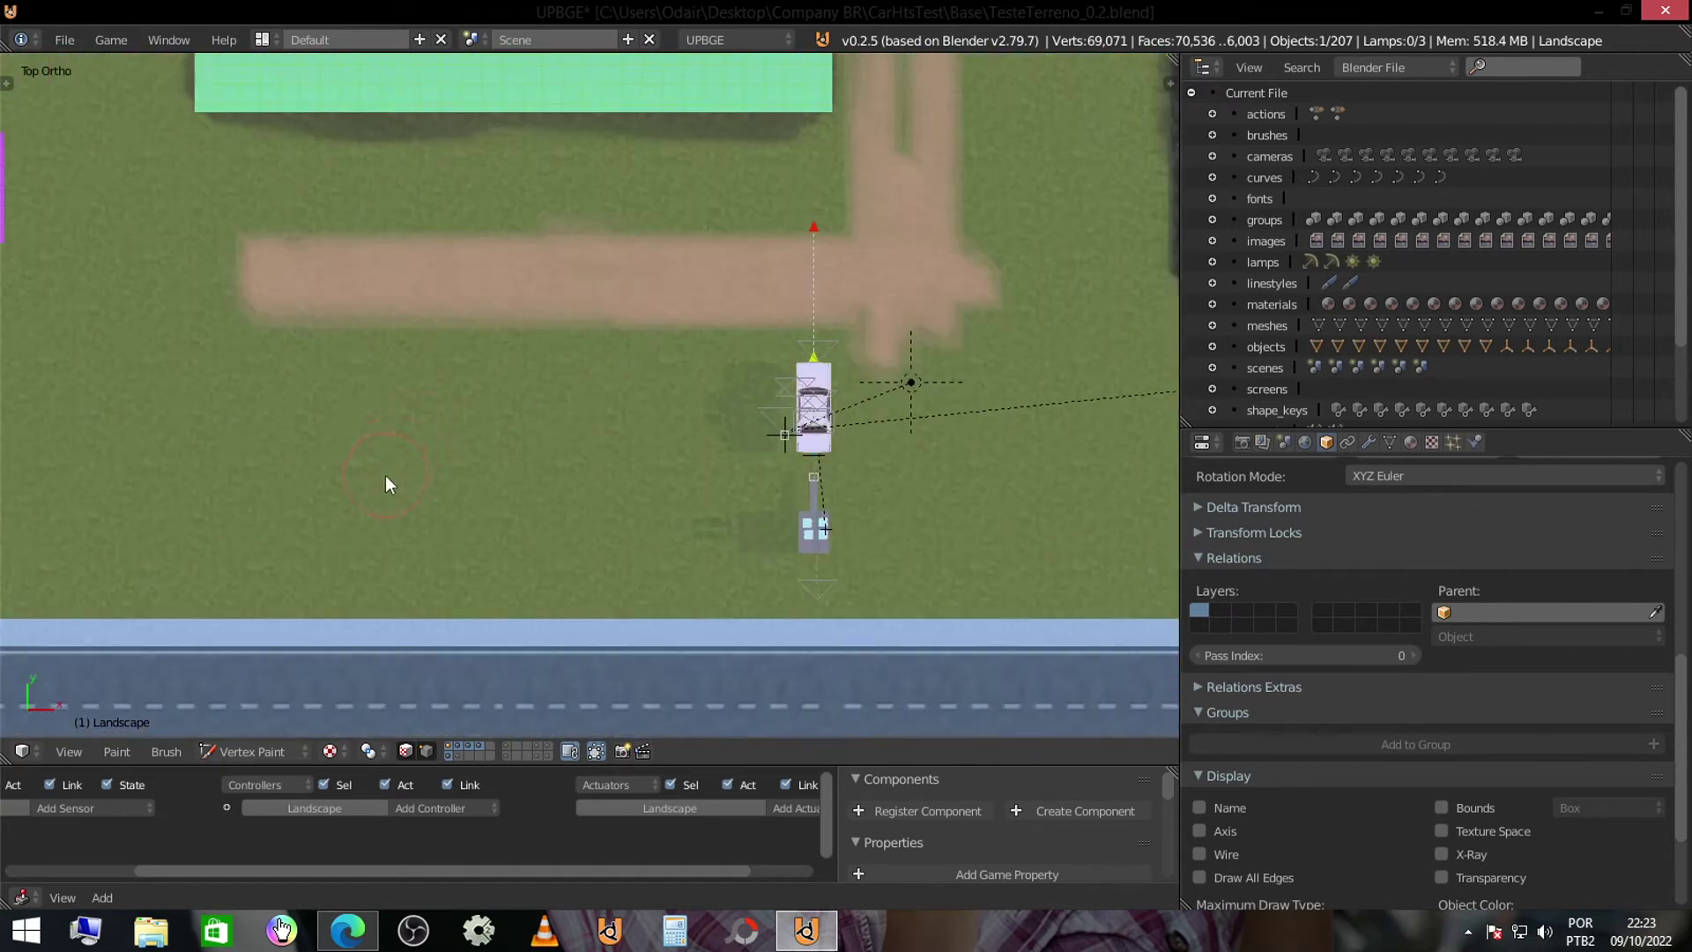
pyautogui.scroll(4, 645, 398)
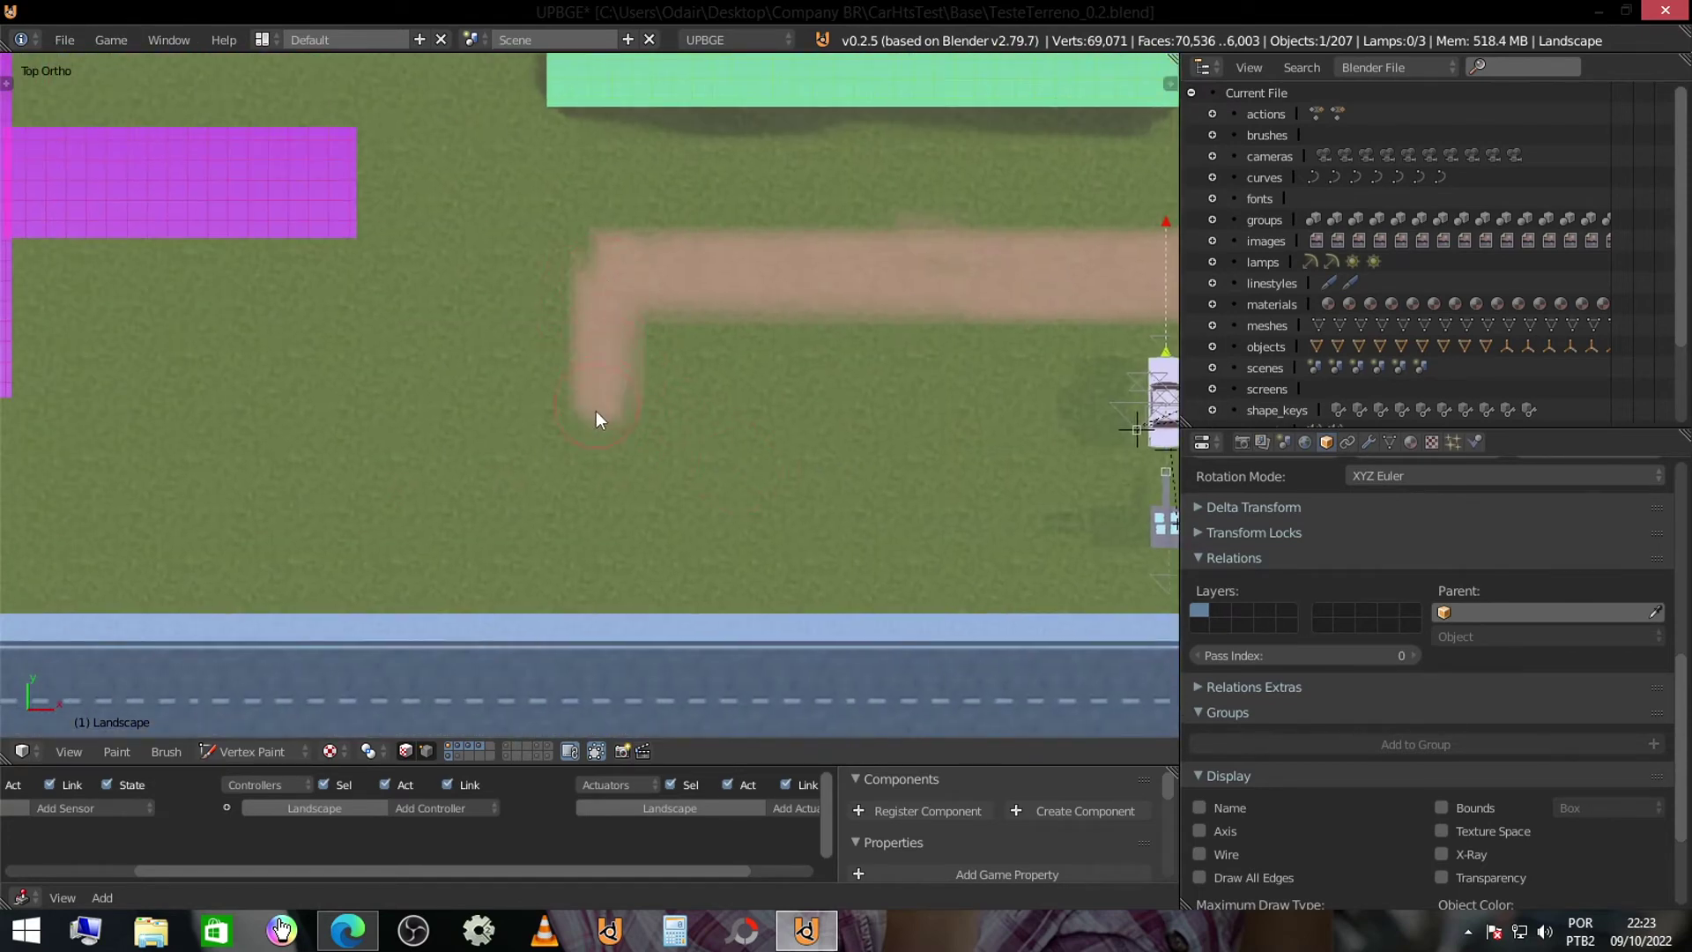
pyautogui.hotkey('ctrl', 'z')
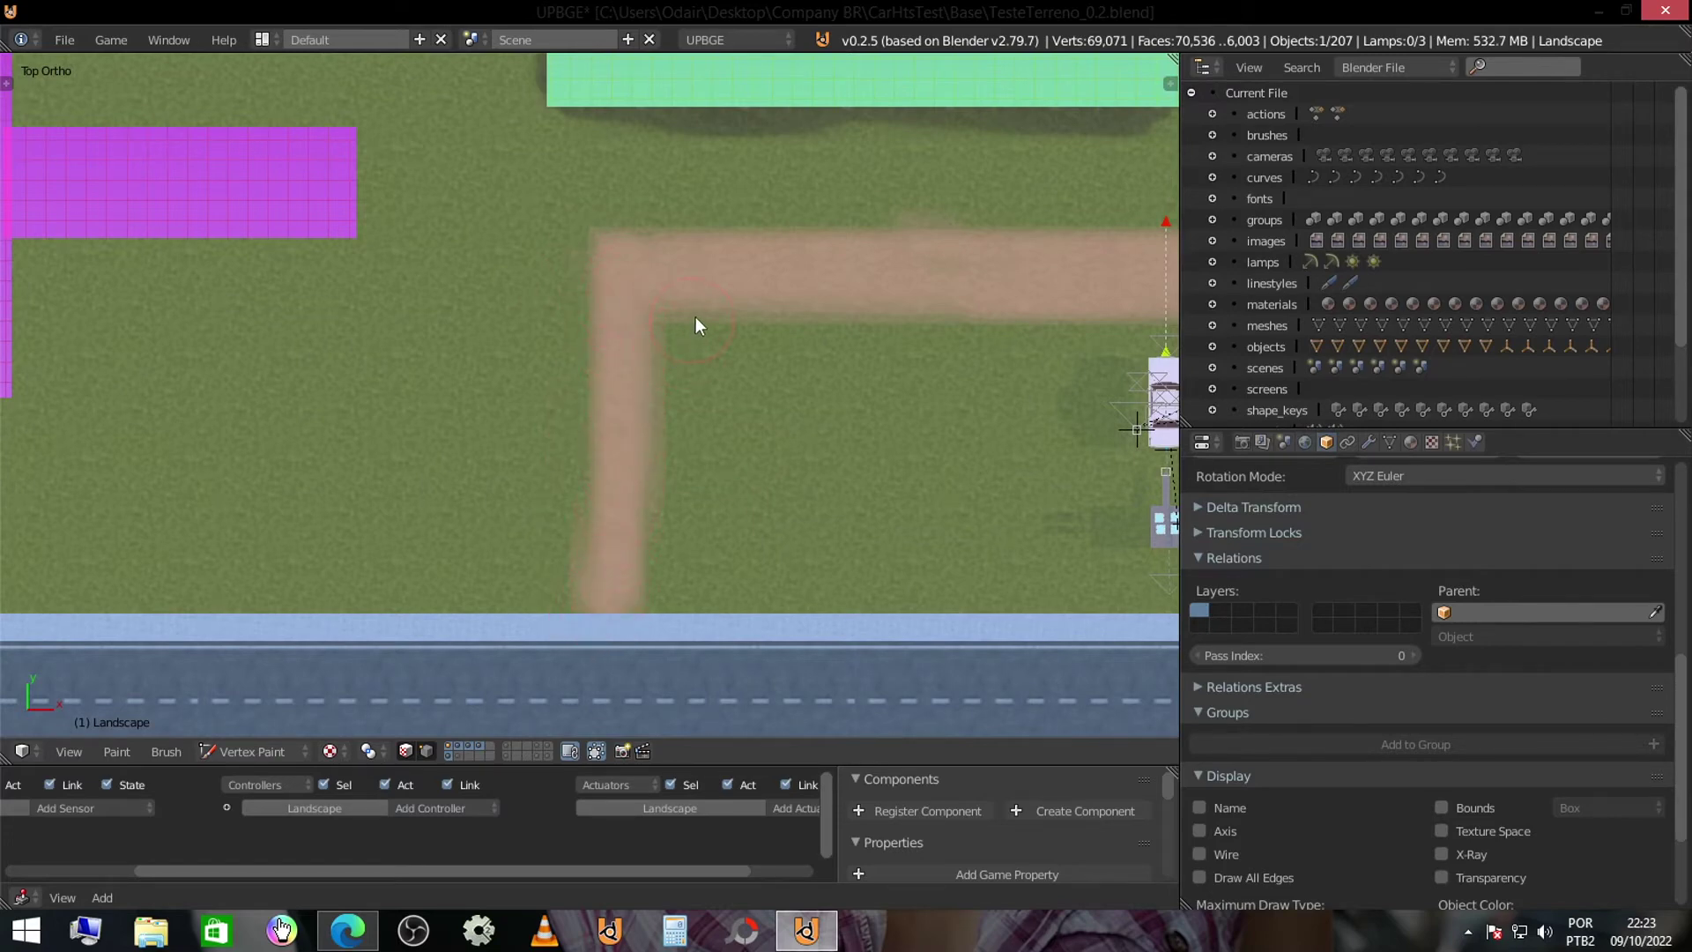
pyautogui.hotkey('ctrl', 'z')
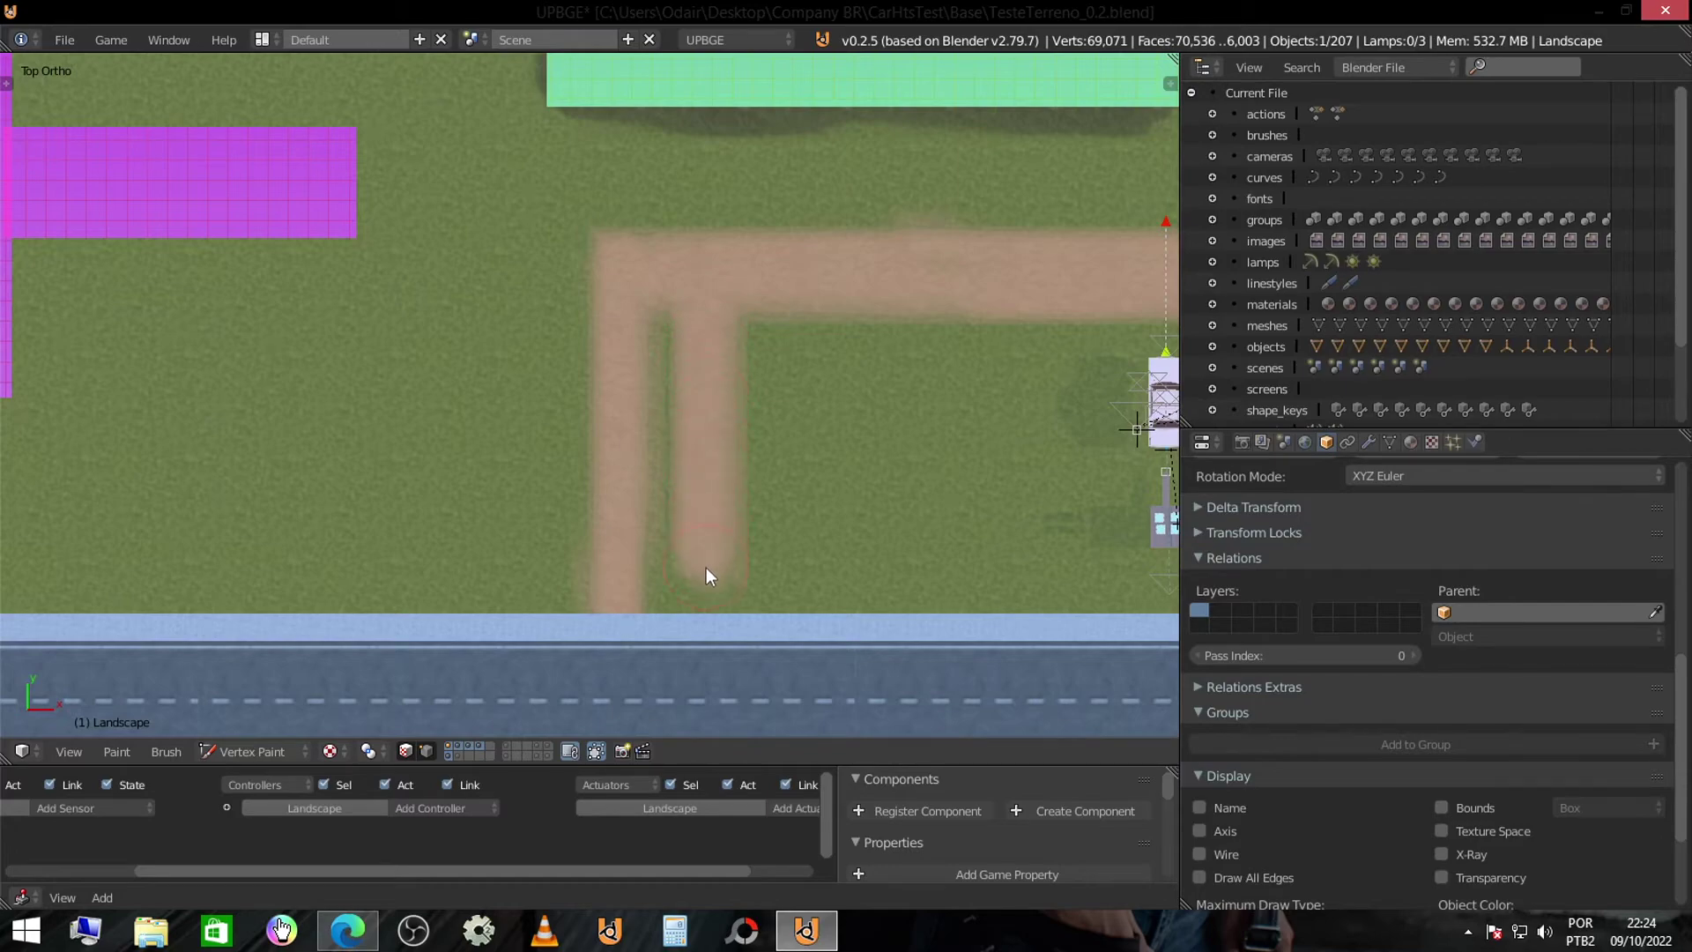
pyautogui.scroll(-3, 706, 585)
pyautogui.moveTo(510, 537)
pyautogui.mouseDown(button='middle')
pyautogui.moveTo(654, 536)
pyautogui.moveTo(822, 450)
pyautogui.moveTo(788, 548)
pyautogui.moveTo(795, 640)
pyautogui.mouseUp(button='middle')
pyautogui.scroll(5, 704, 497)
pyautogui.scroll(2, 795, 640)
pyautogui.scroll(2, 839, 626)
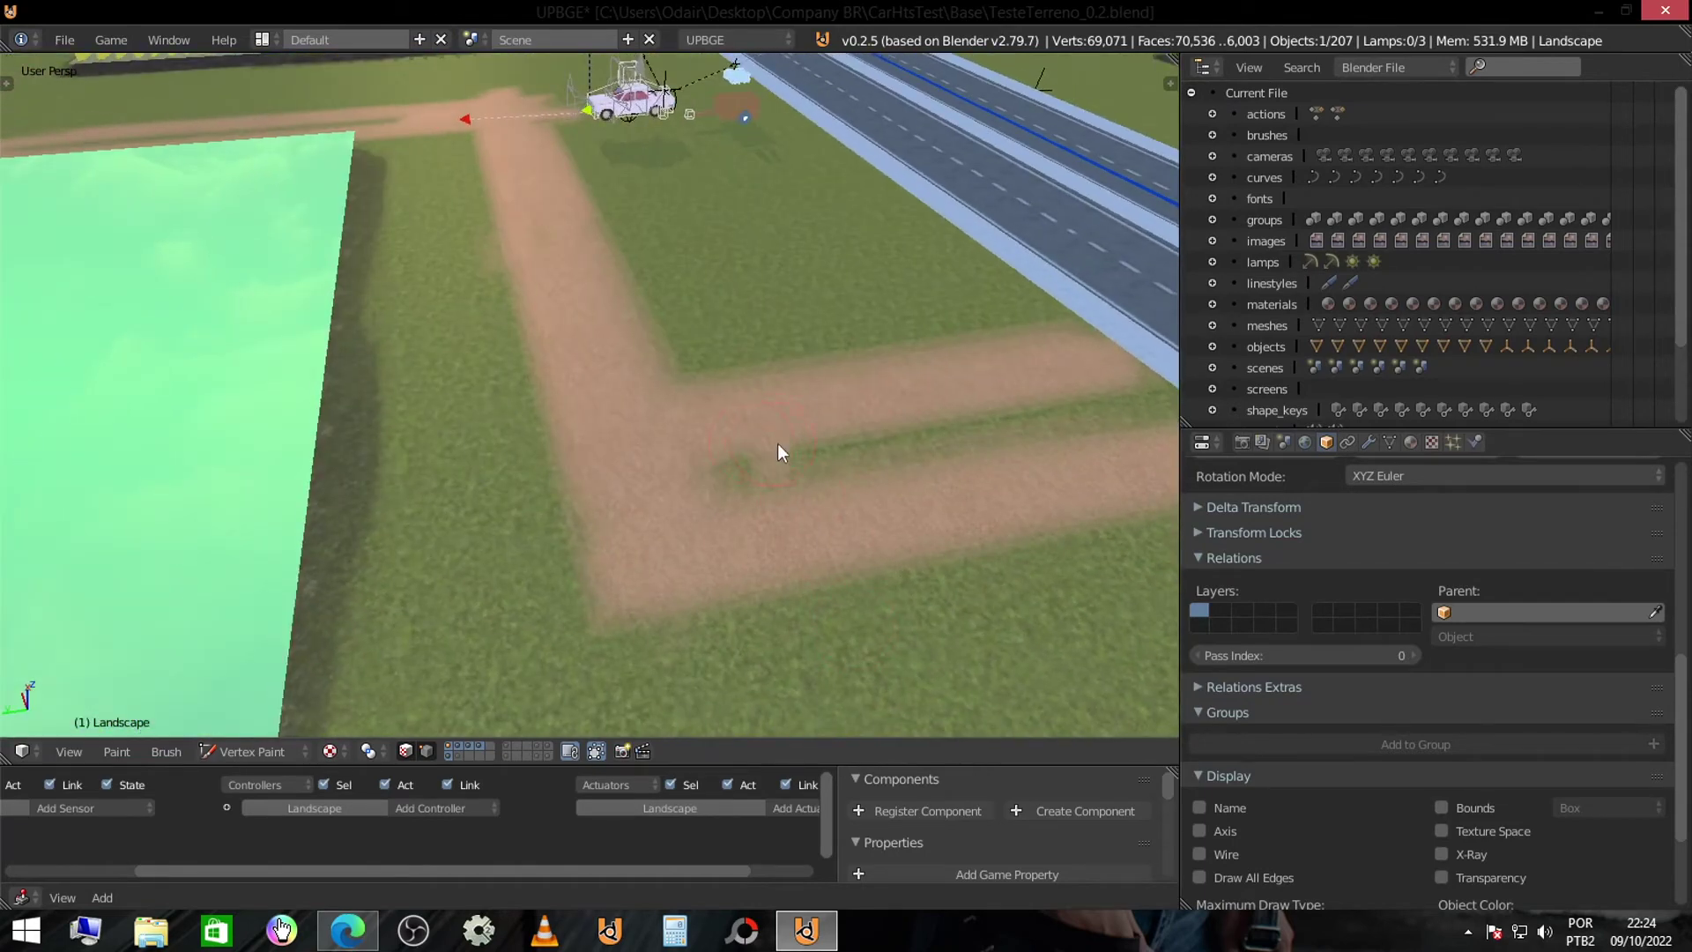
pyautogui.scroll(-2, 1055, 392)
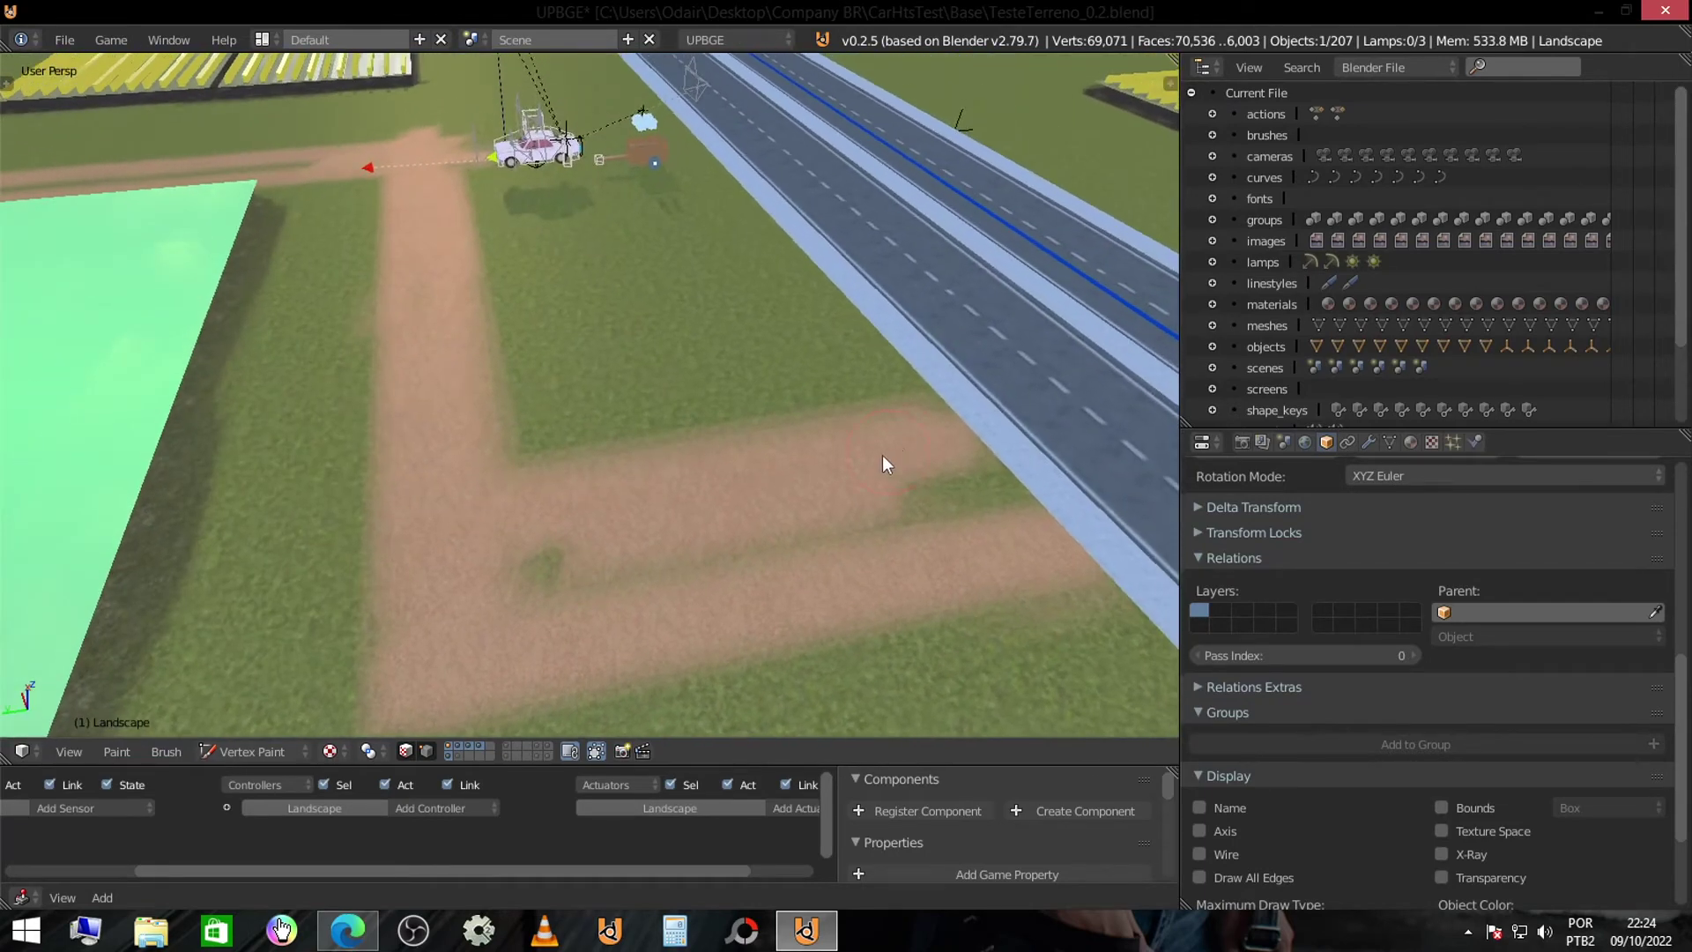
# - Set the brush colour to red and paint a square soil patch beside the tracks
pyautogui.press('t')
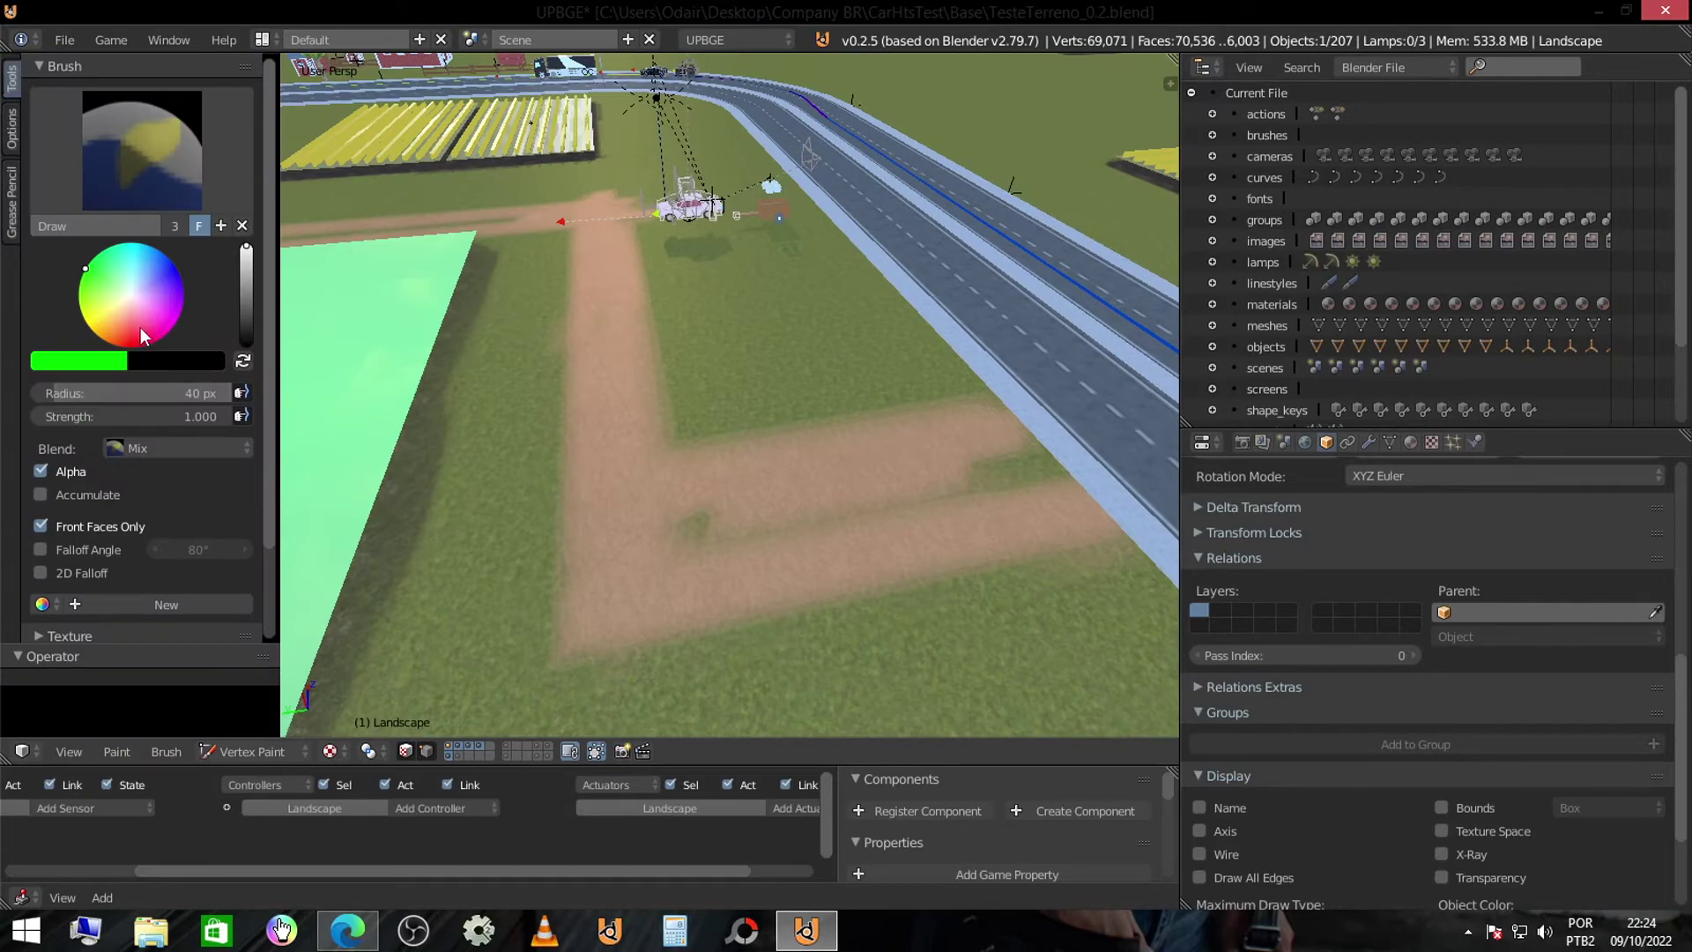
pyautogui.moveTo(132, 334); pyautogui.dragTo(130, 349)
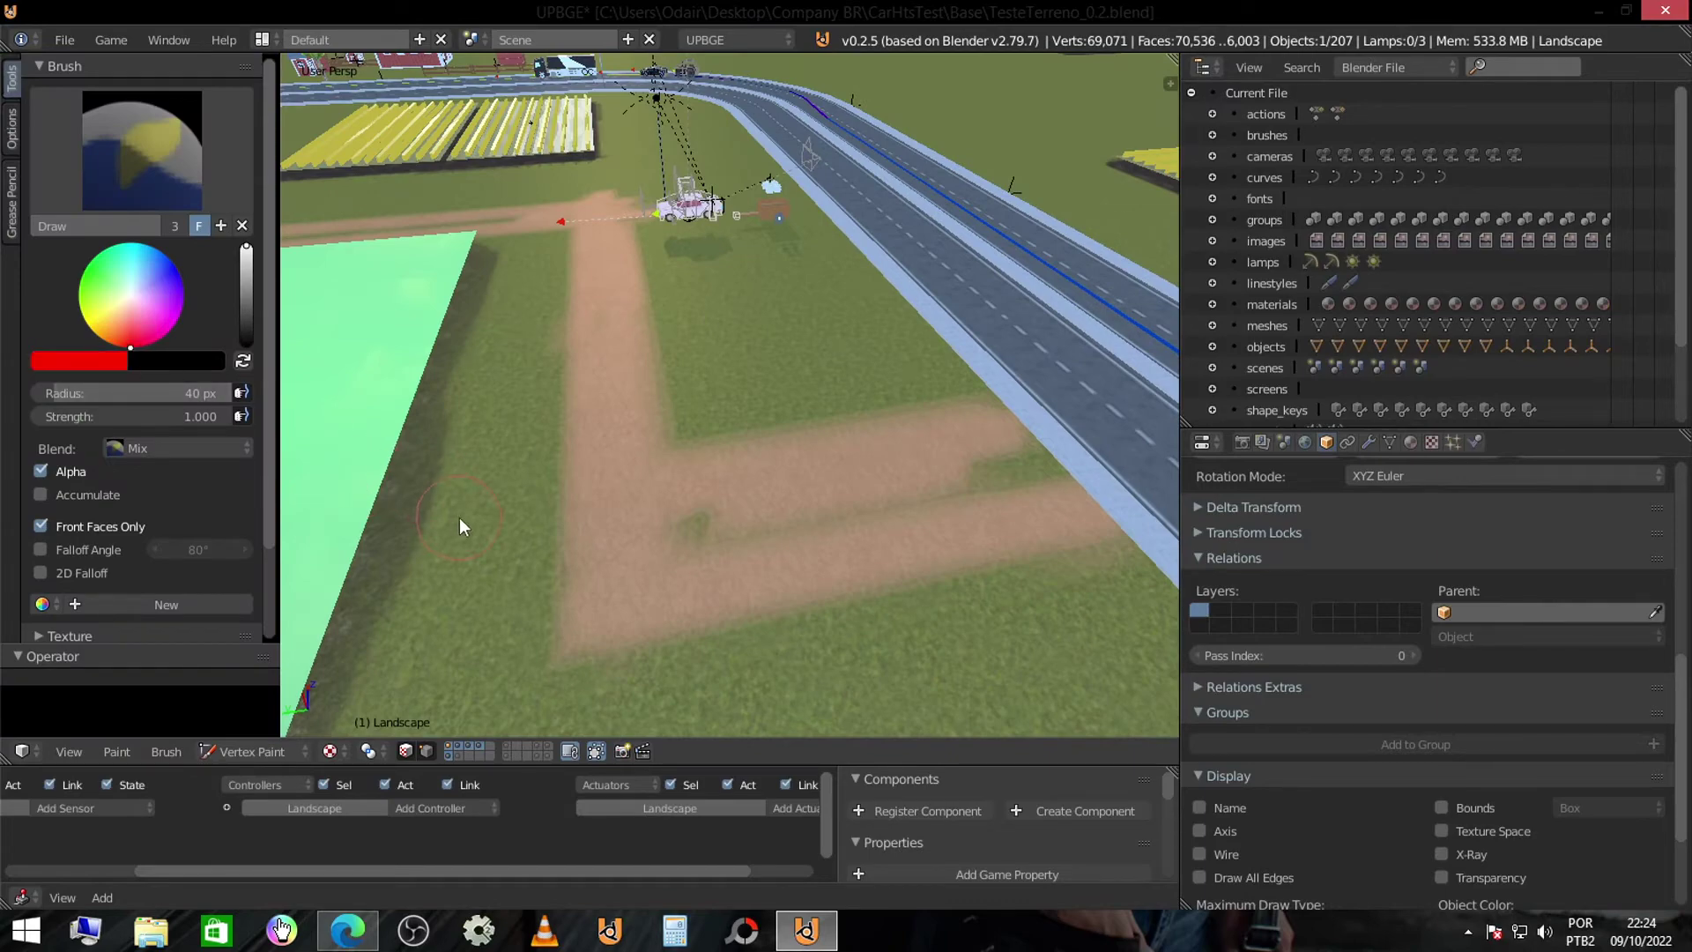
pyautogui.moveTo(530, 304)
pyautogui.mouseDown(button='middle')
pyautogui.moveTo(761, 497)
pyautogui.moveTo(902, 495)
pyautogui.moveTo(856, 492)
pyautogui.mouseUp(button='middle')
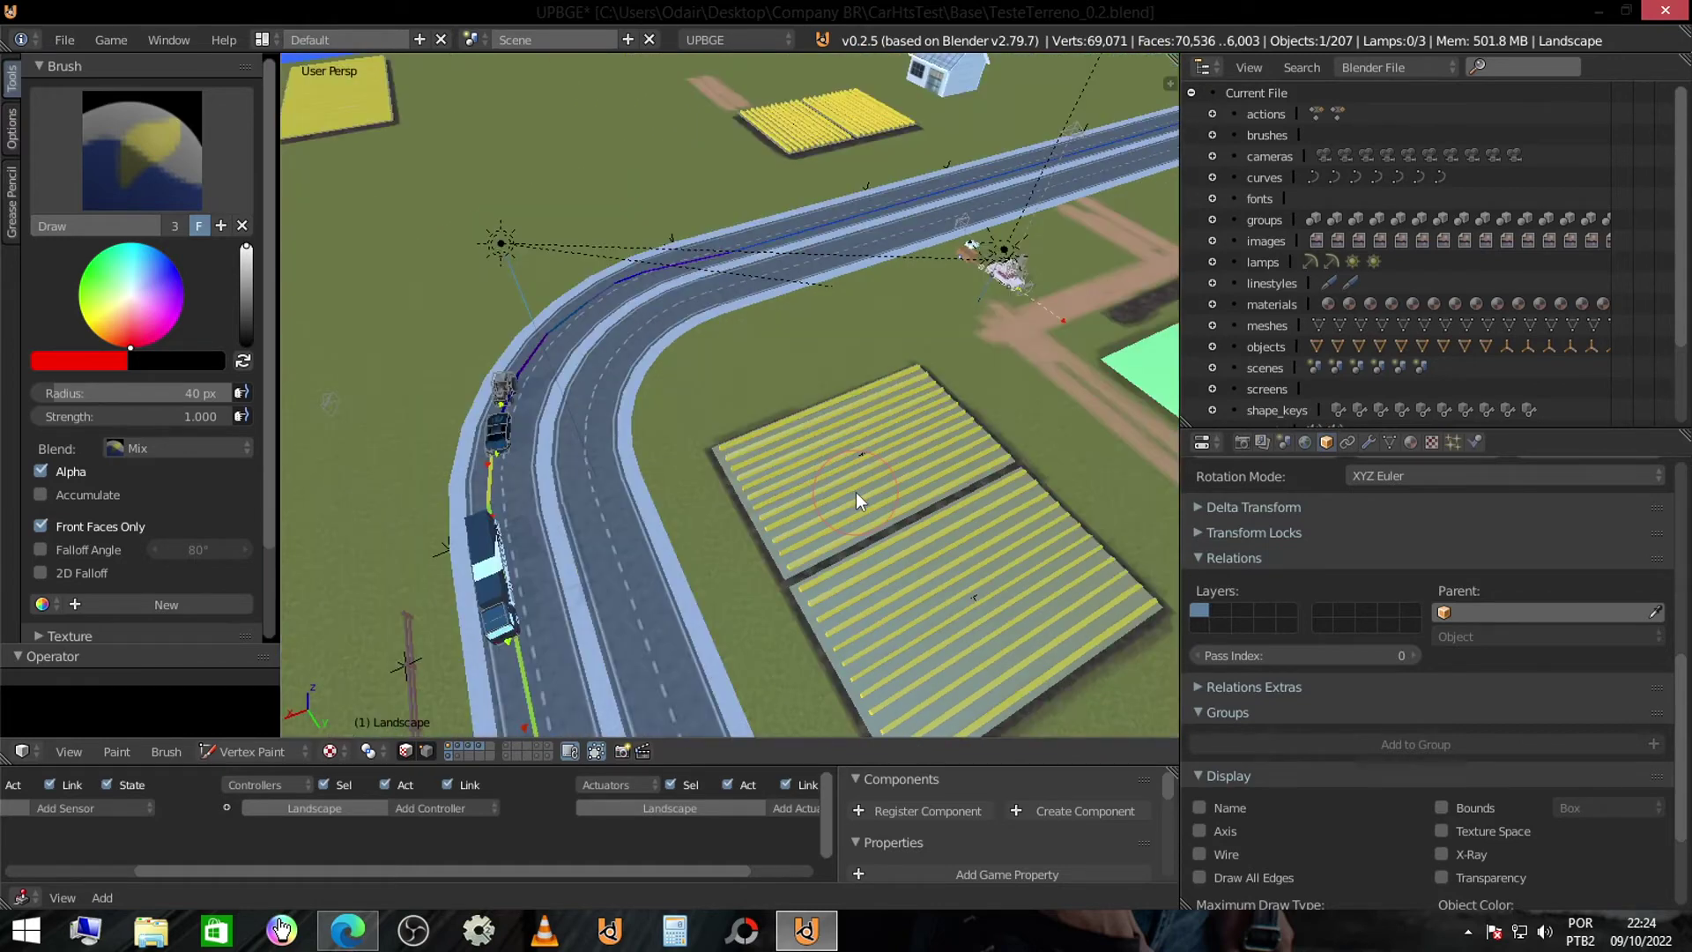
pyautogui.scroll(5, 839, 406)
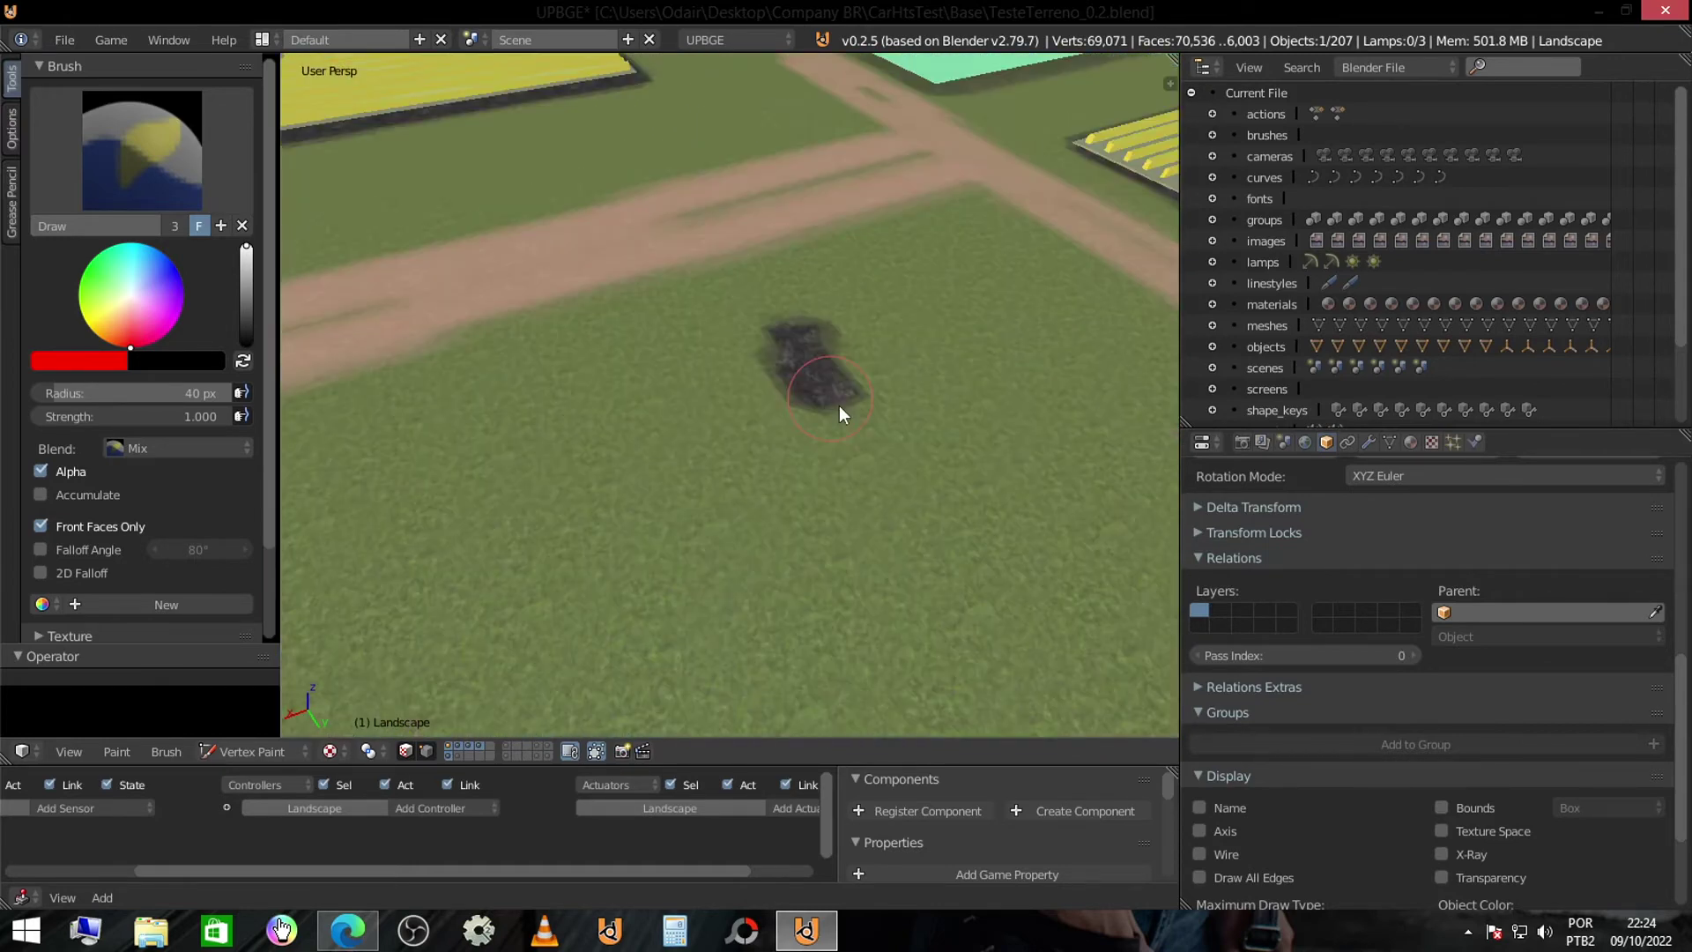
pyautogui.moveTo(839, 405); pyautogui.dragTo(1028, 461)
pyautogui.moveTo(1028, 460); pyautogui.dragTo(829, 488, button='middle')
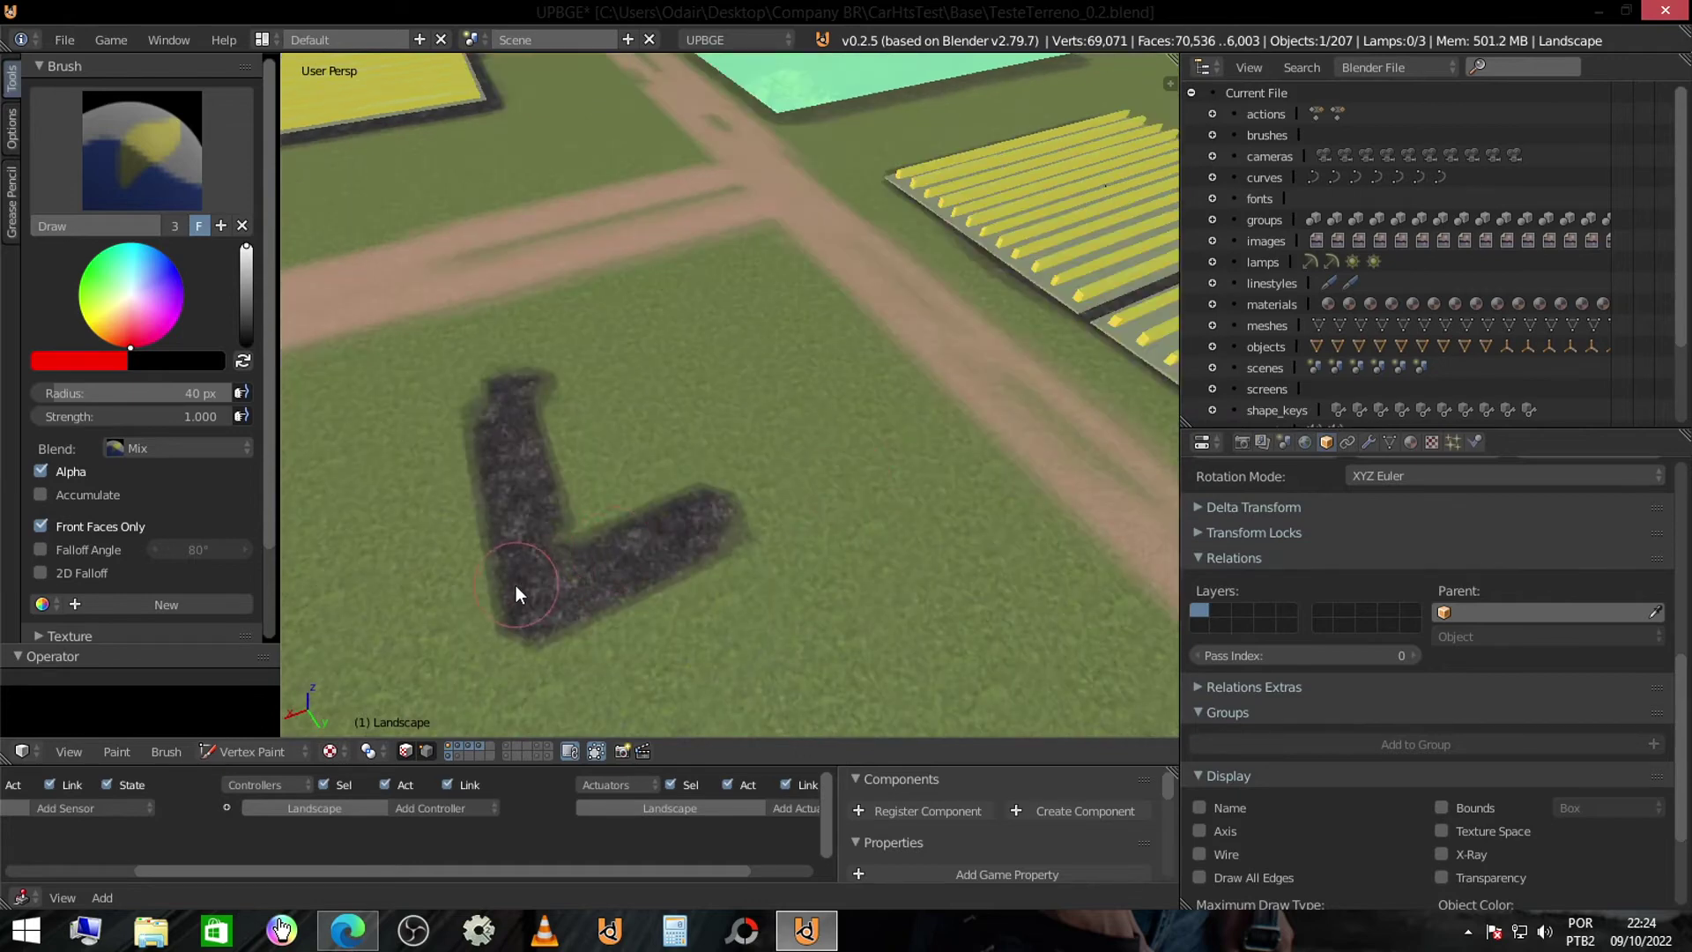
pyautogui.moveTo(515, 585); pyautogui.dragTo(443, 437)
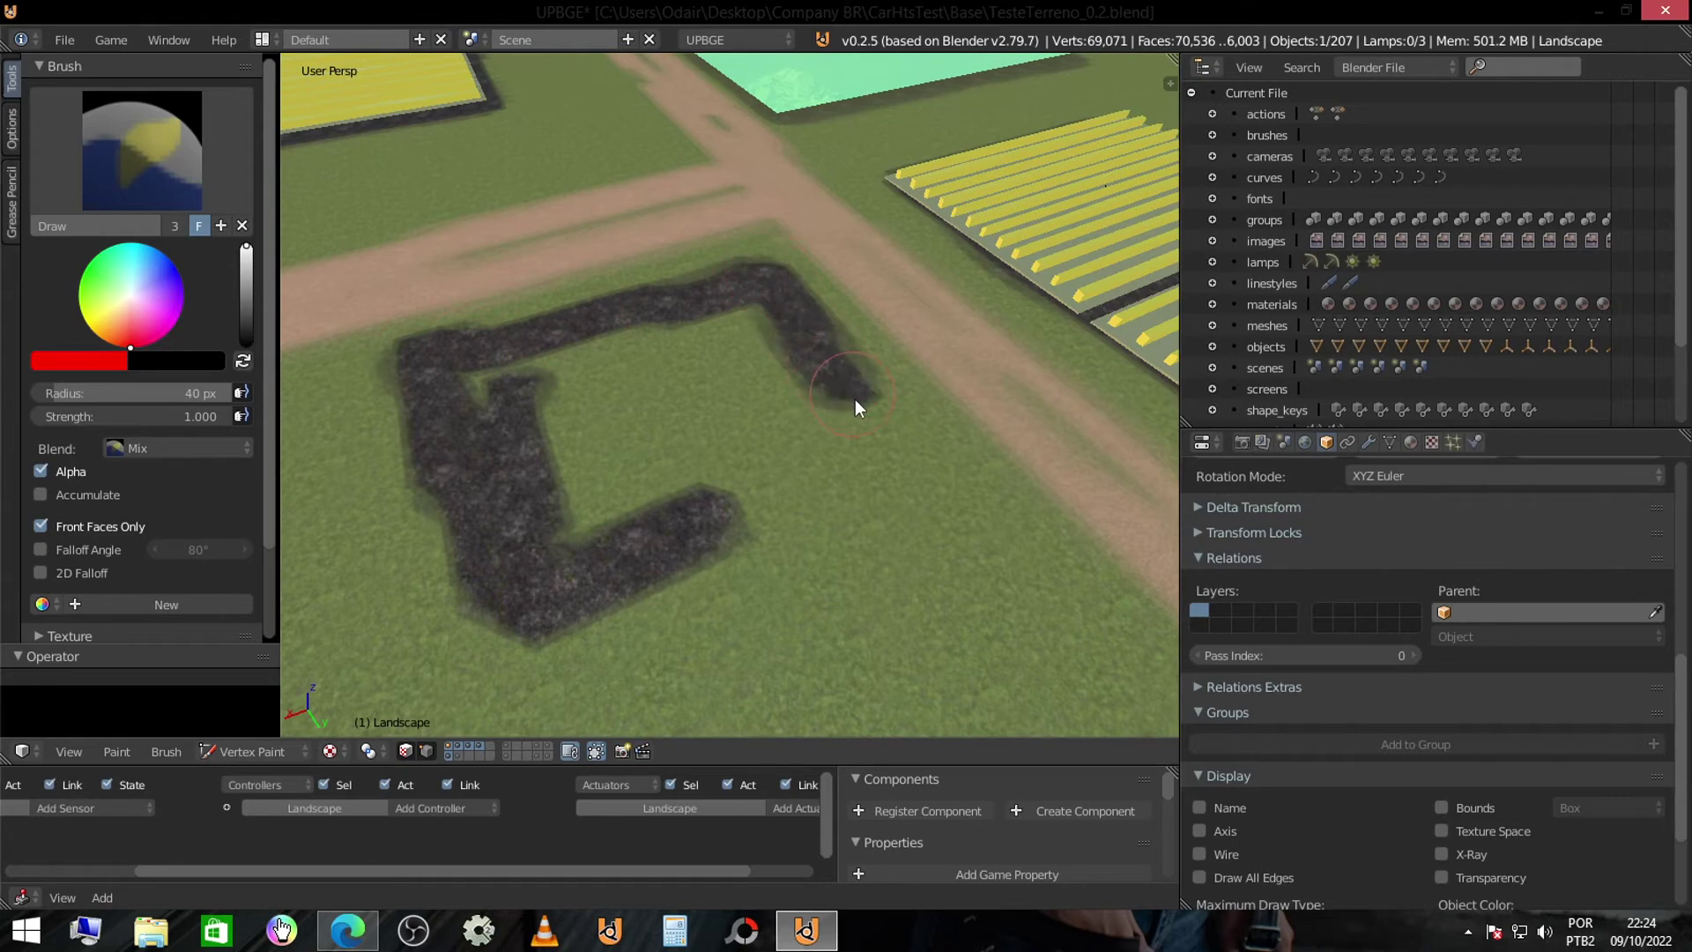
pyautogui.moveTo(896, 459); pyautogui.dragTo(675, 513)
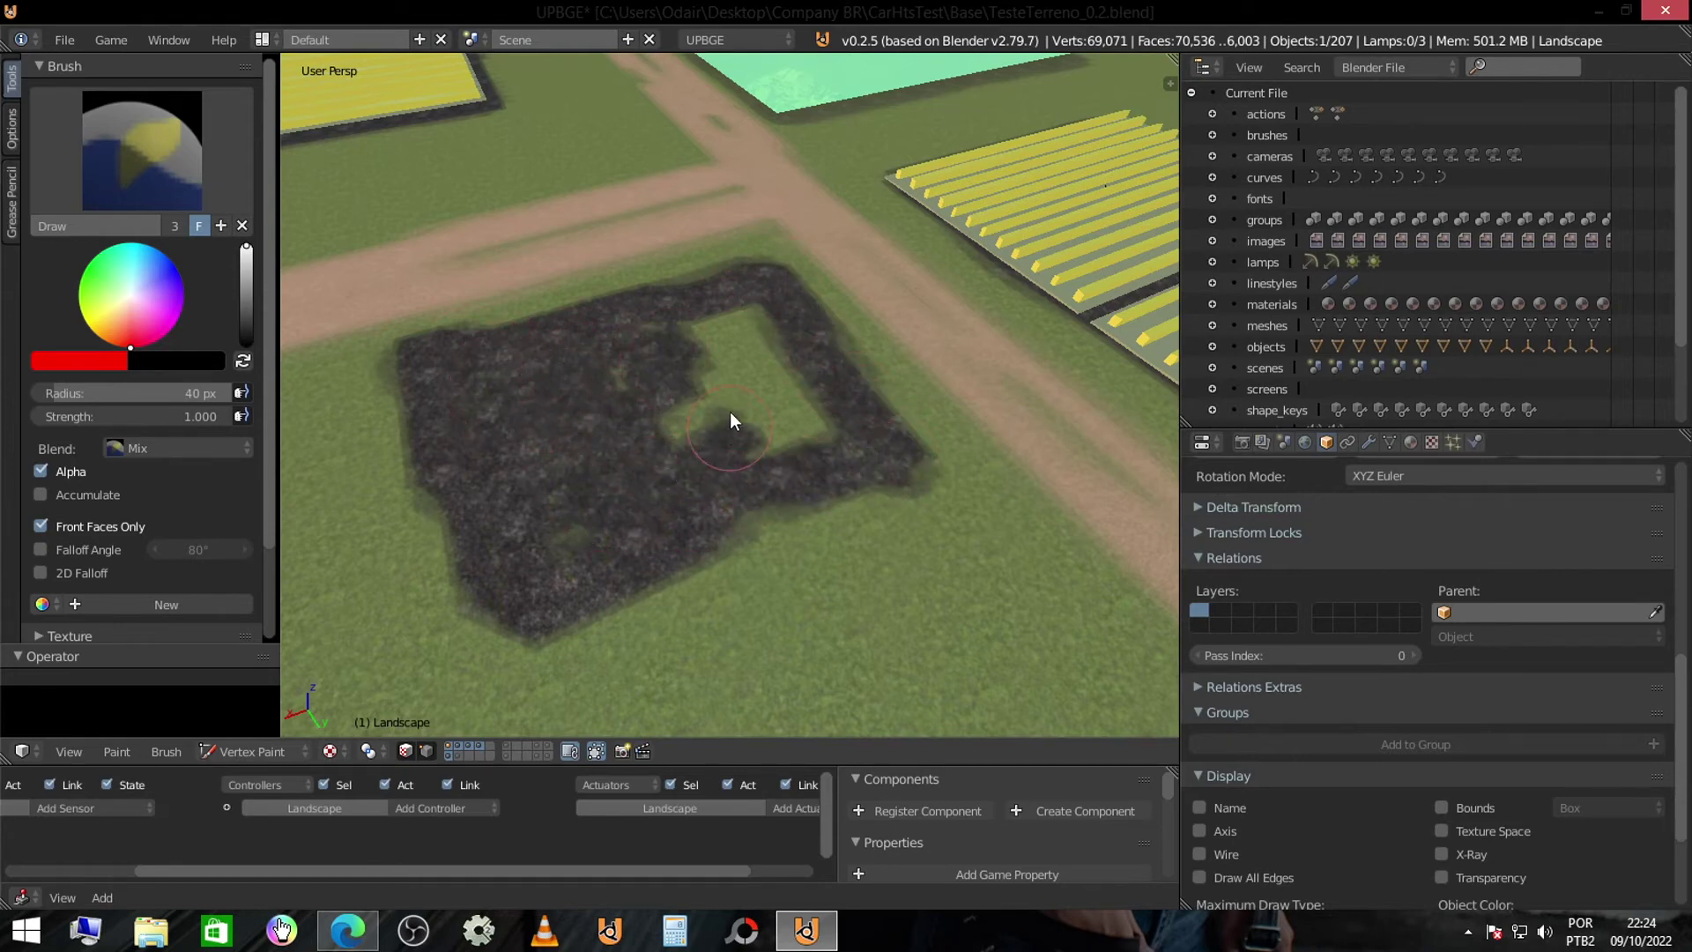
pyautogui.moveTo(781, 392); pyautogui.dragTo(801, 401)
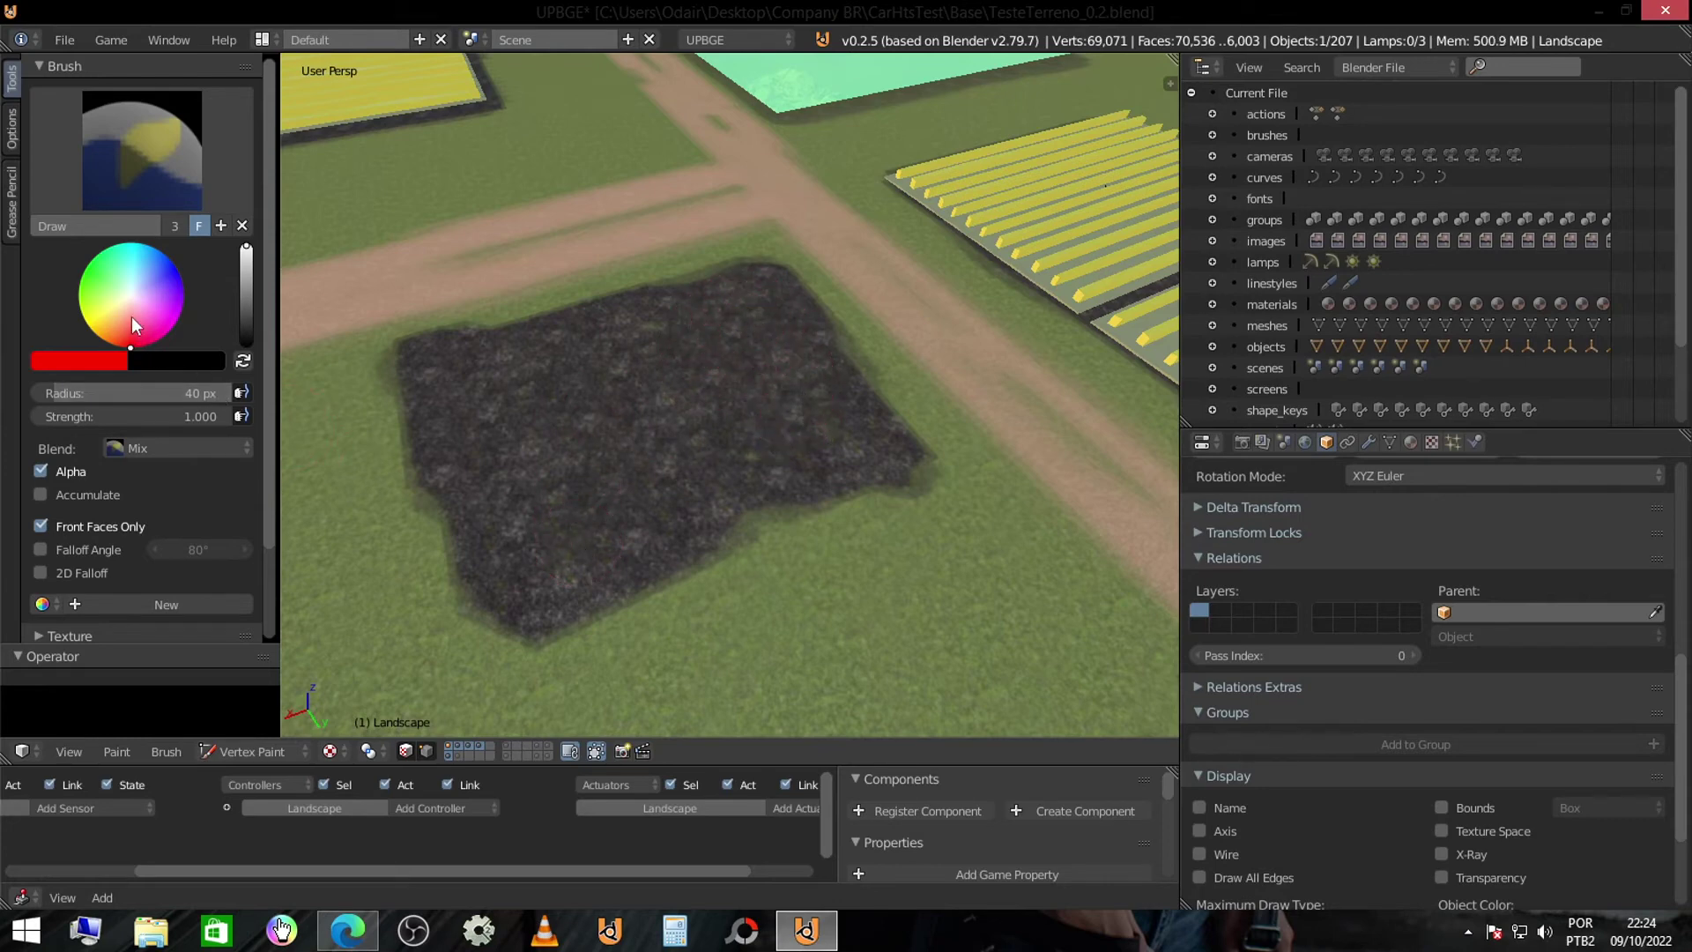
# - Test grass cut-outs with a pale green brush at green 1.000, undo them, and fill a gap near the road
pyautogui.moveTo(130, 291); pyautogui.dragTo(135, 303)
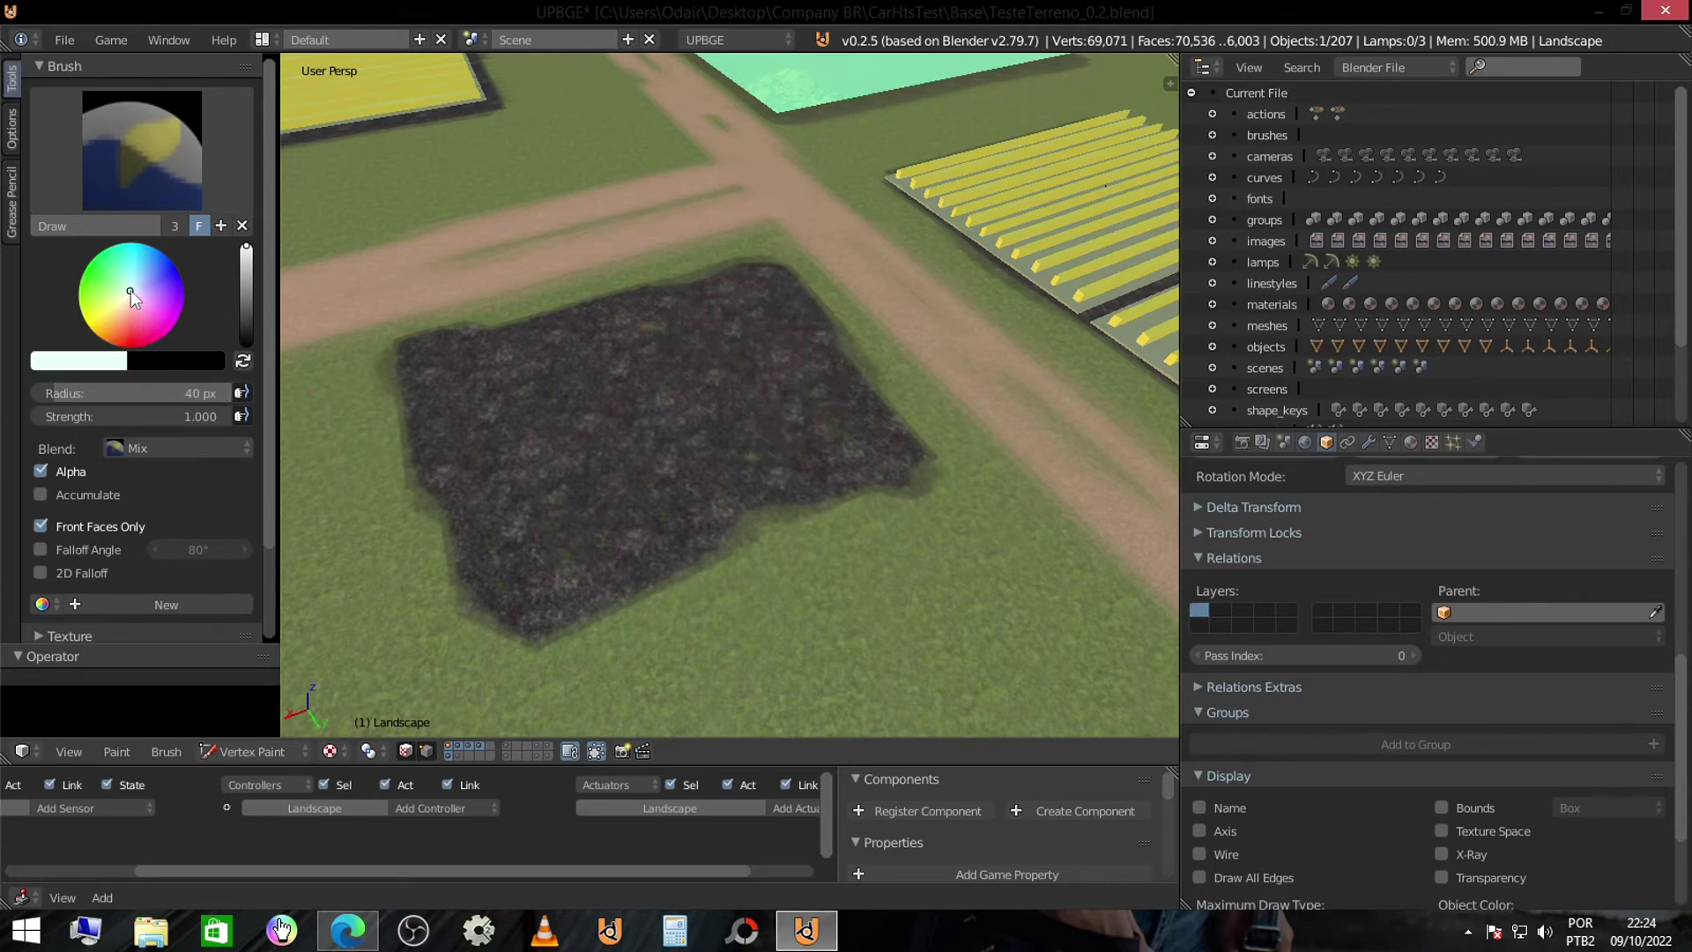
pyautogui.click(111, 364)
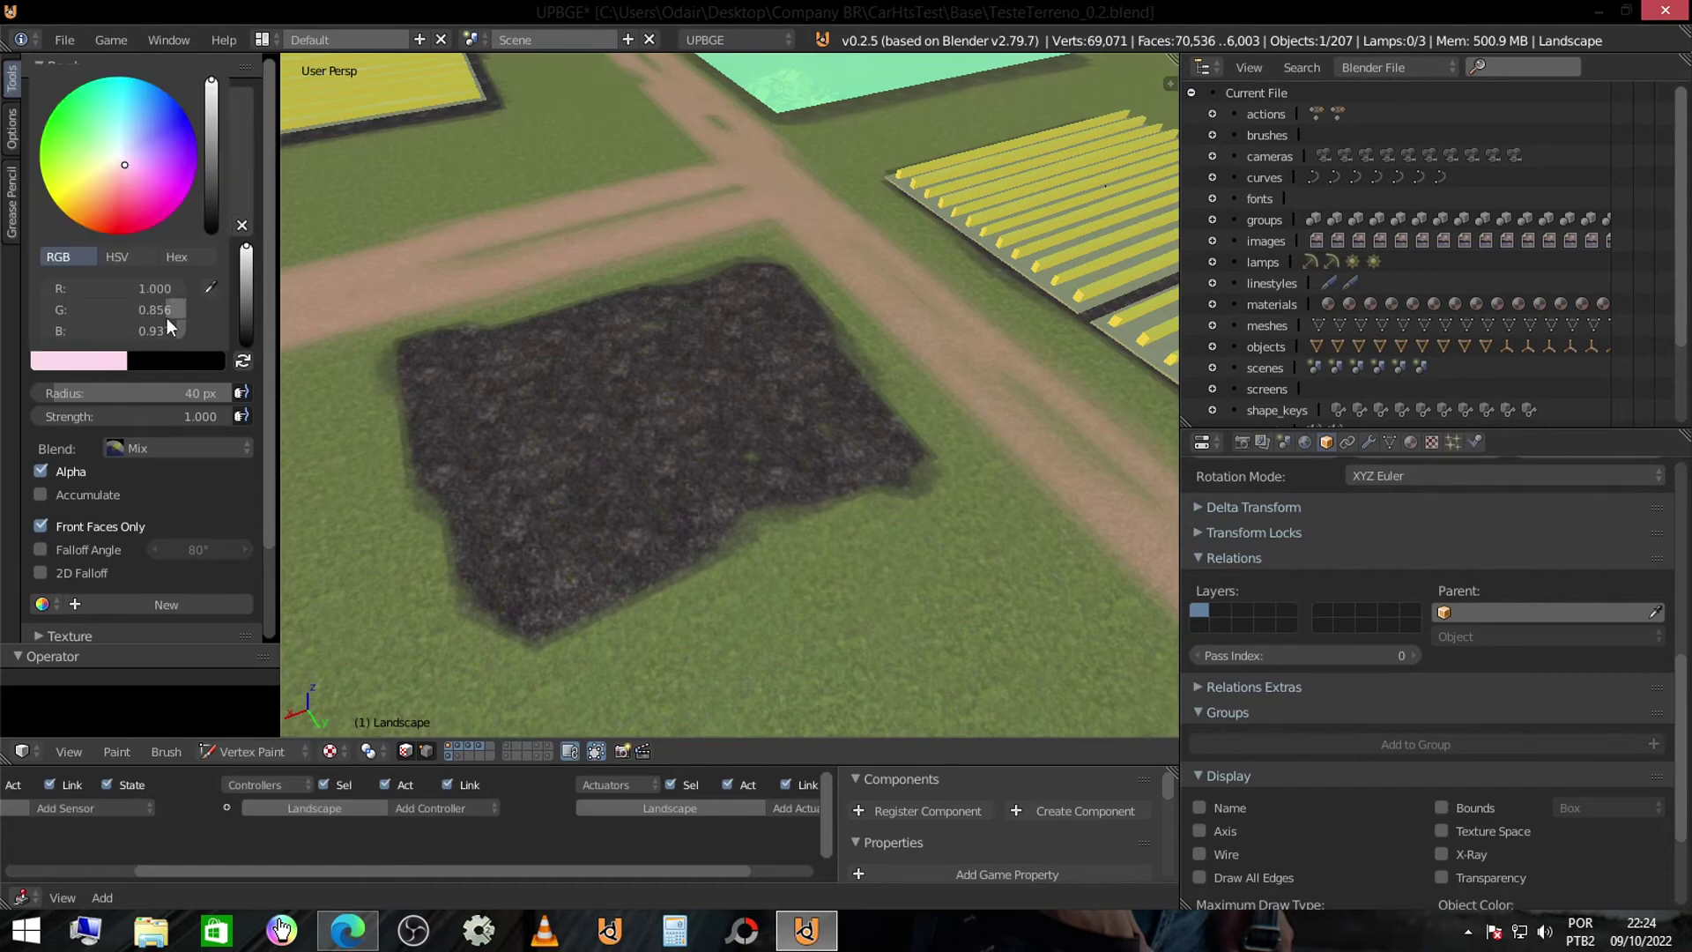
pyautogui.moveTo(166, 315); pyautogui.dragTo(229, 316)
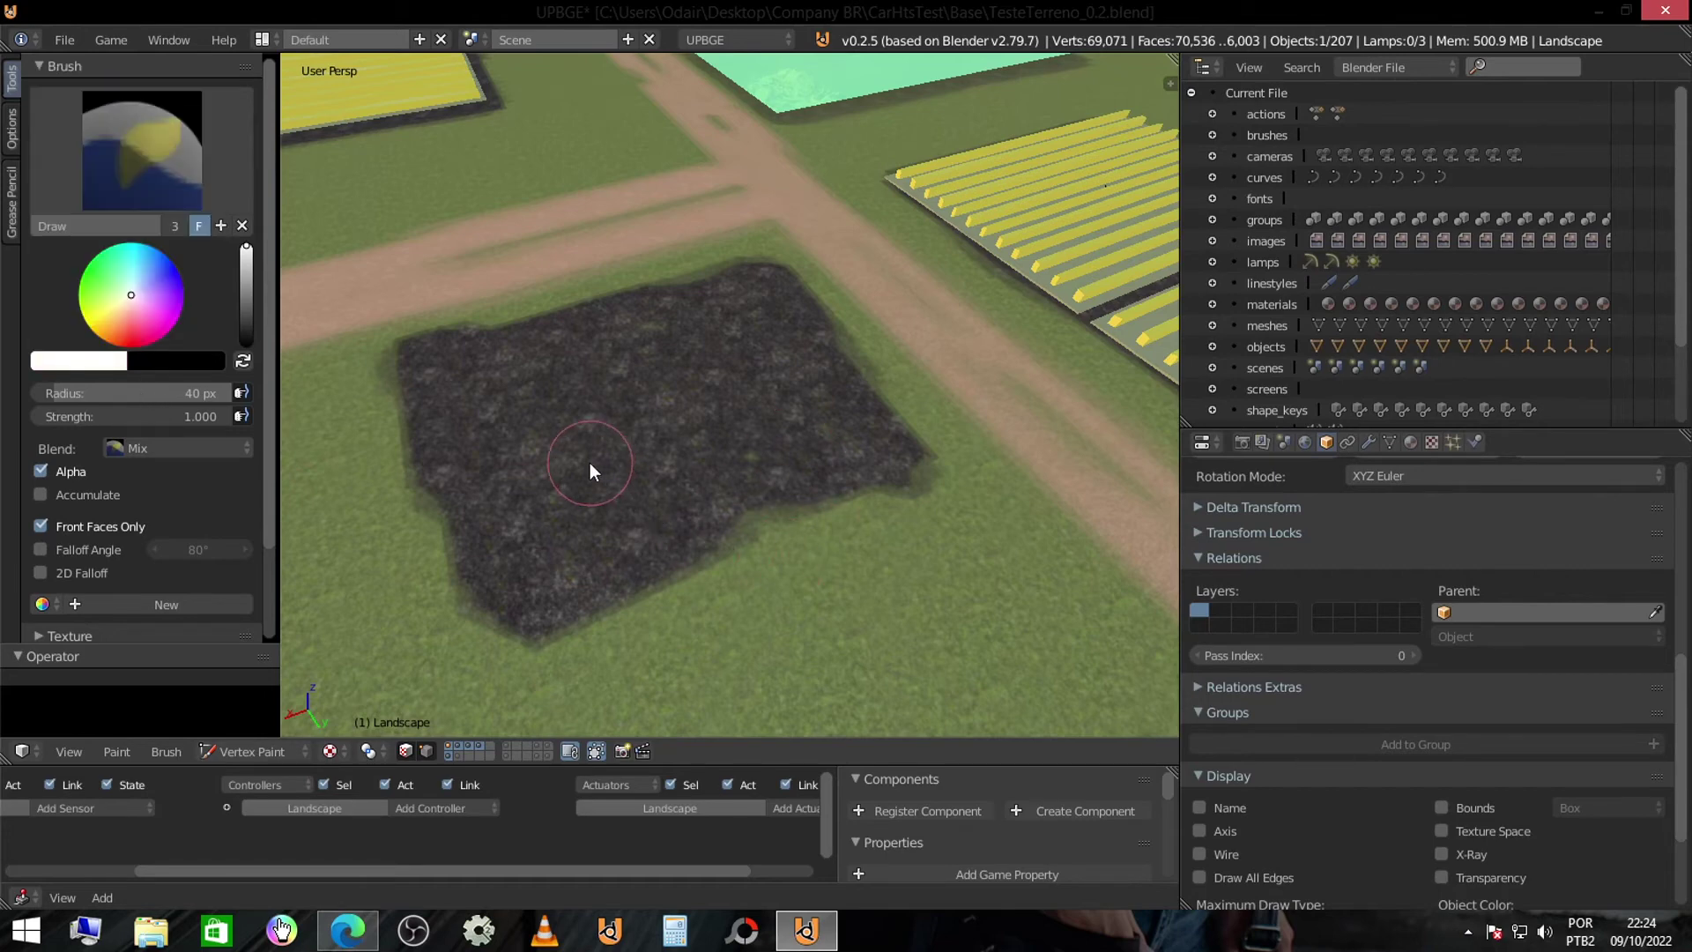
pyautogui.moveTo(590, 463); pyautogui.dragTo(619, 599)
pyautogui.moveTo(725, 531); pyautogui.dragTo(649, 439)
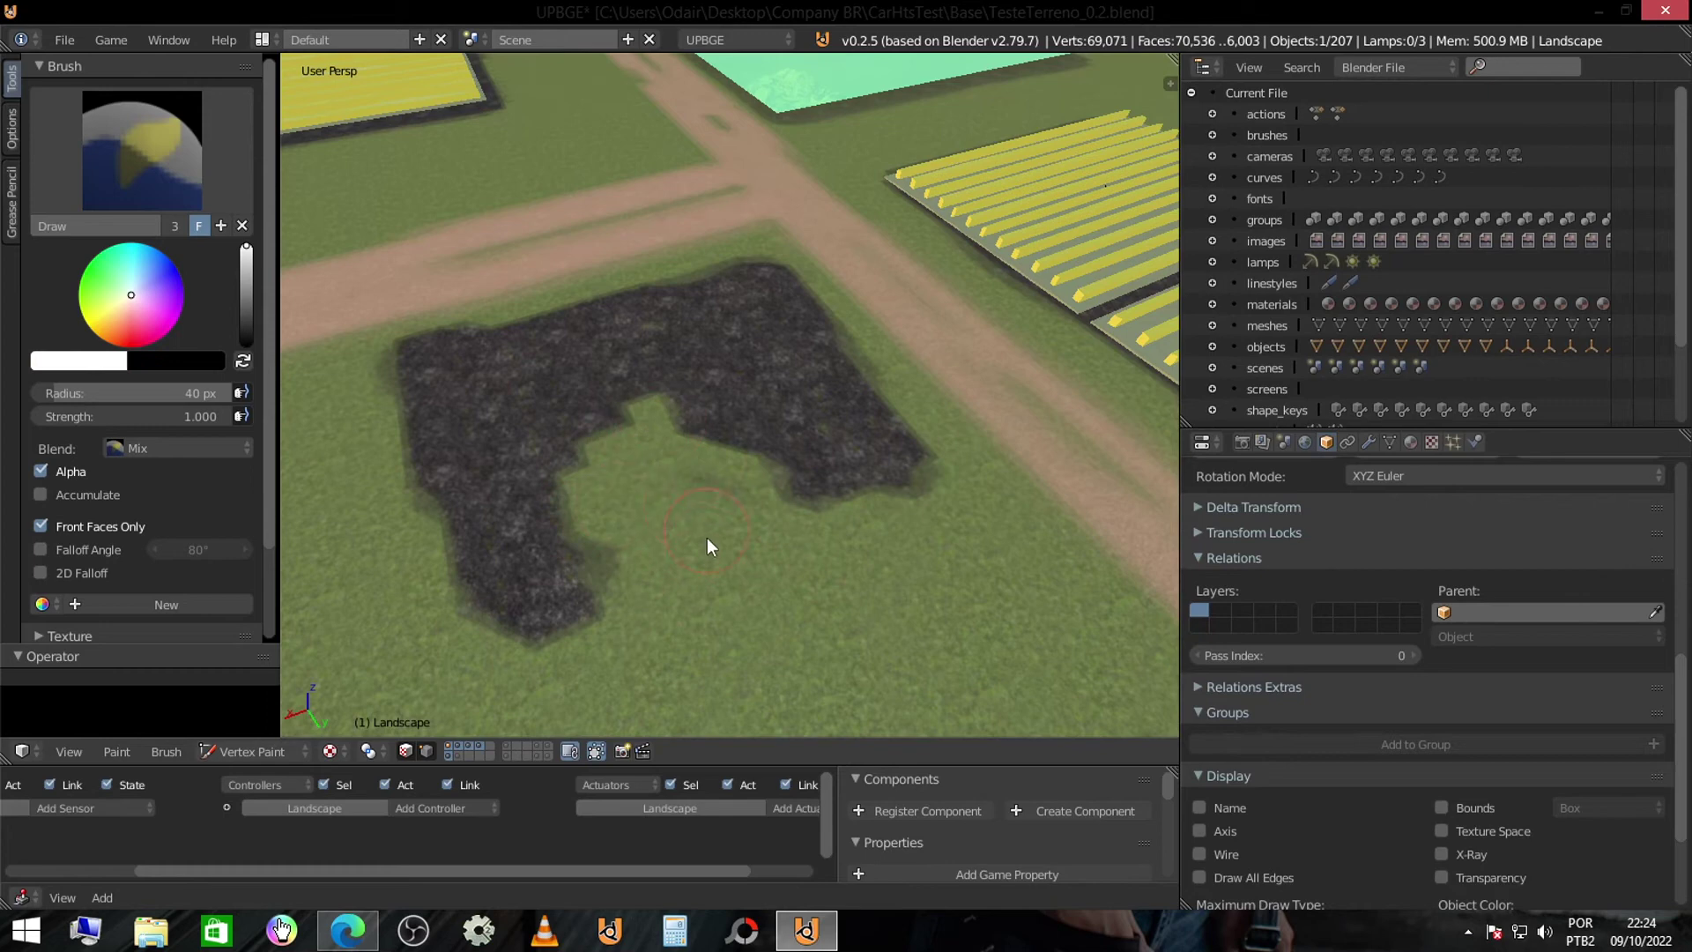
pyautogui.hotkey('ctrl', 'z')
pyautogui.hotkey('ctrl', 'z')
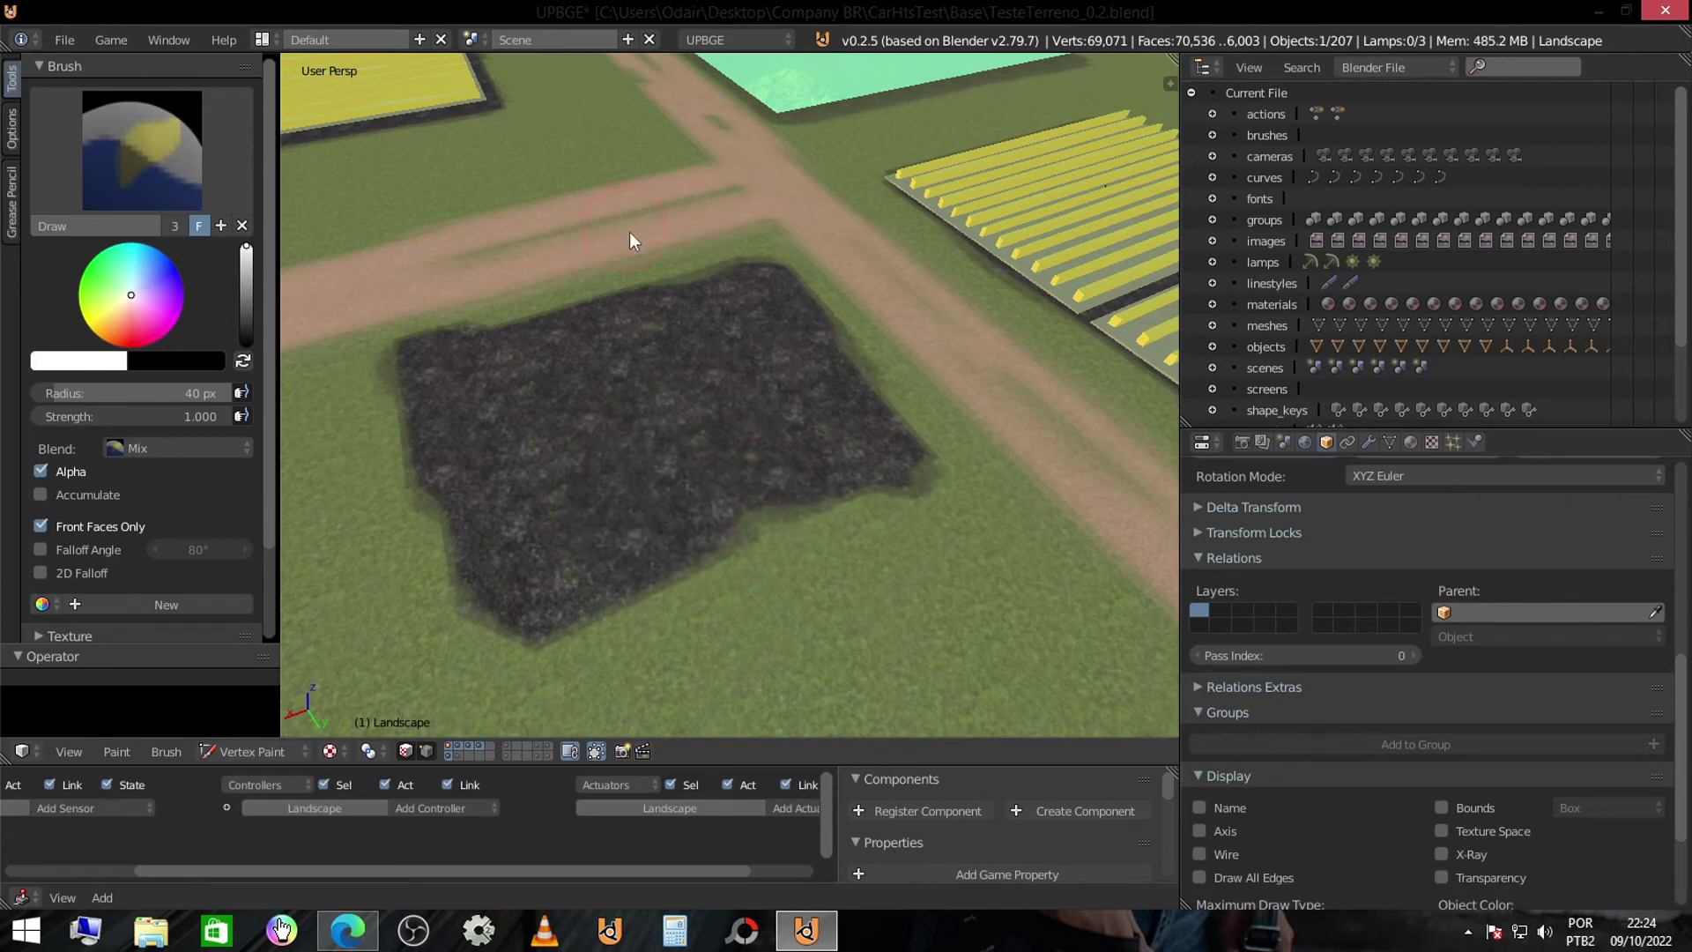
pyautogui.moveTo(564, 172); pyautogui.dragTo(662, 275)
# - Hide the brush panel and return the Landscape to Object Mode
pyautogui.press('t')
pyautogui.click(254, 751)
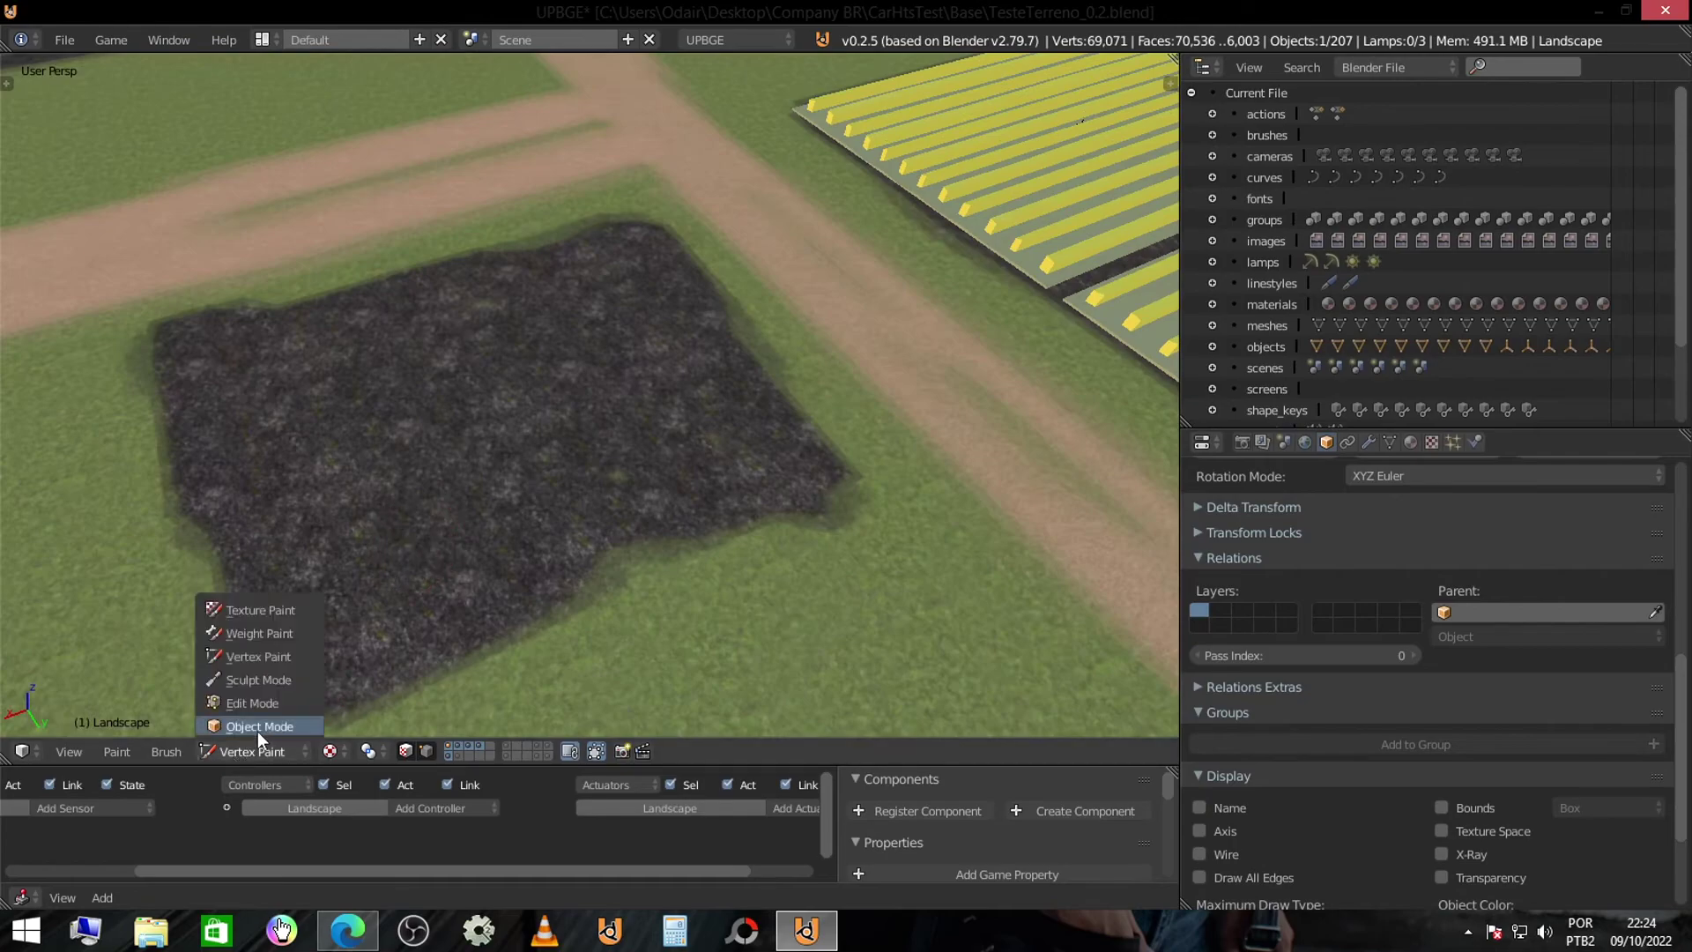
pyautogui.click(261, 725)
# - Walk through the painted farm scene at ground level with Shift+F
pyautogui.hotkey('shift', 'f')
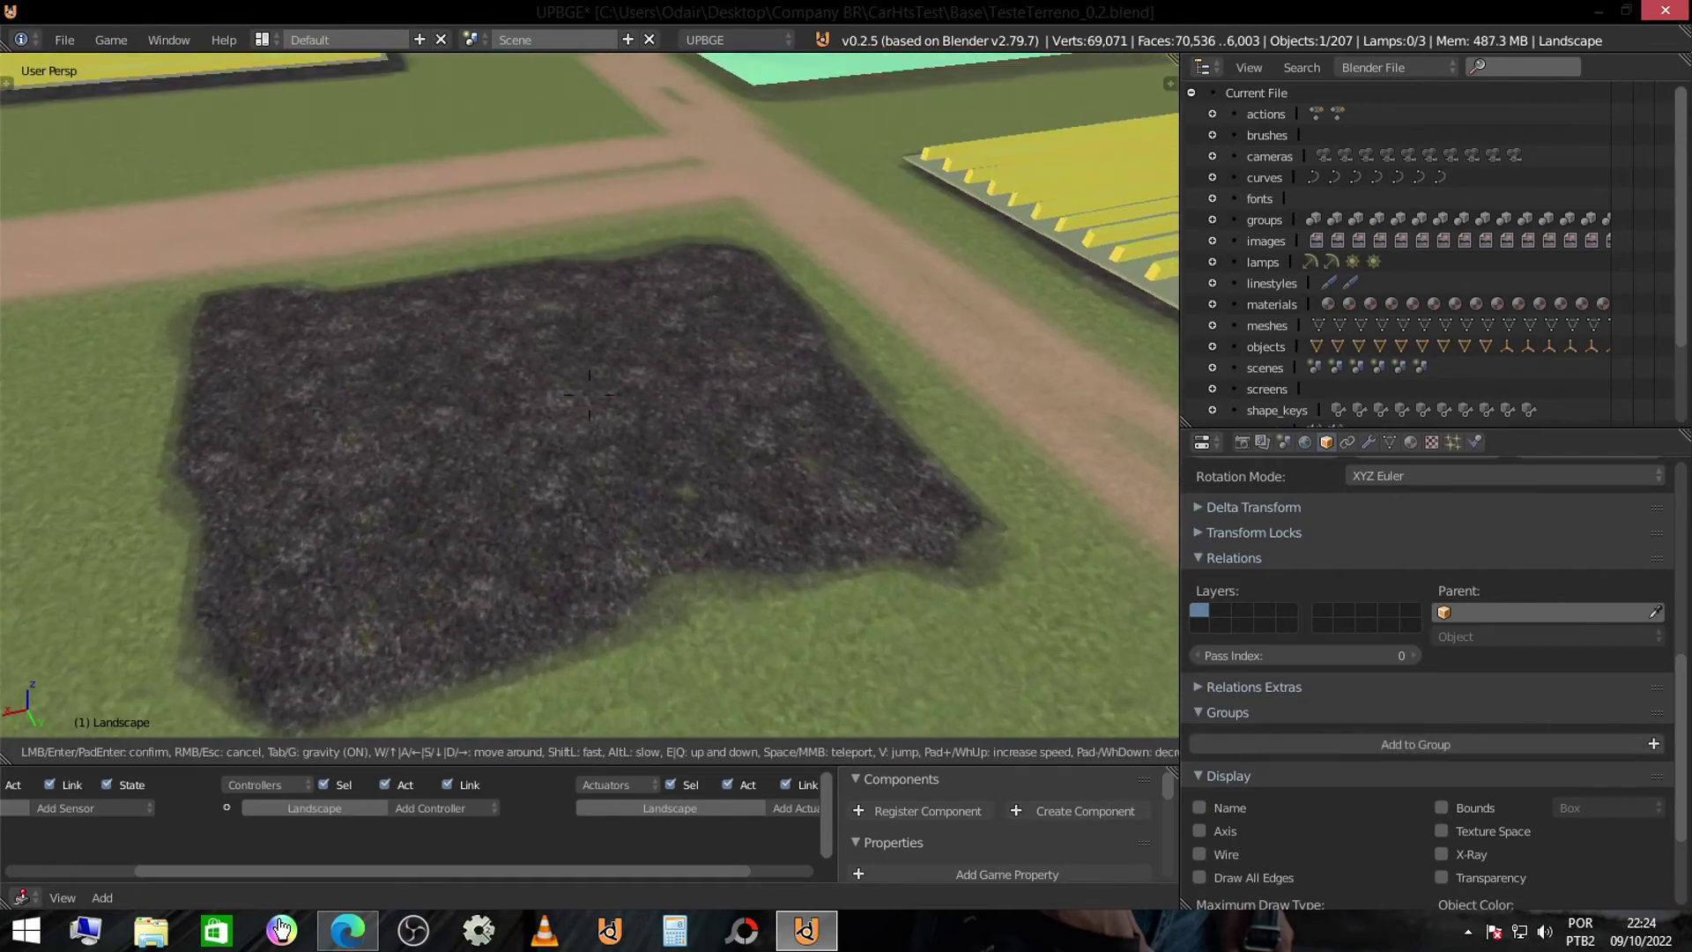
pyautogui.press('w')
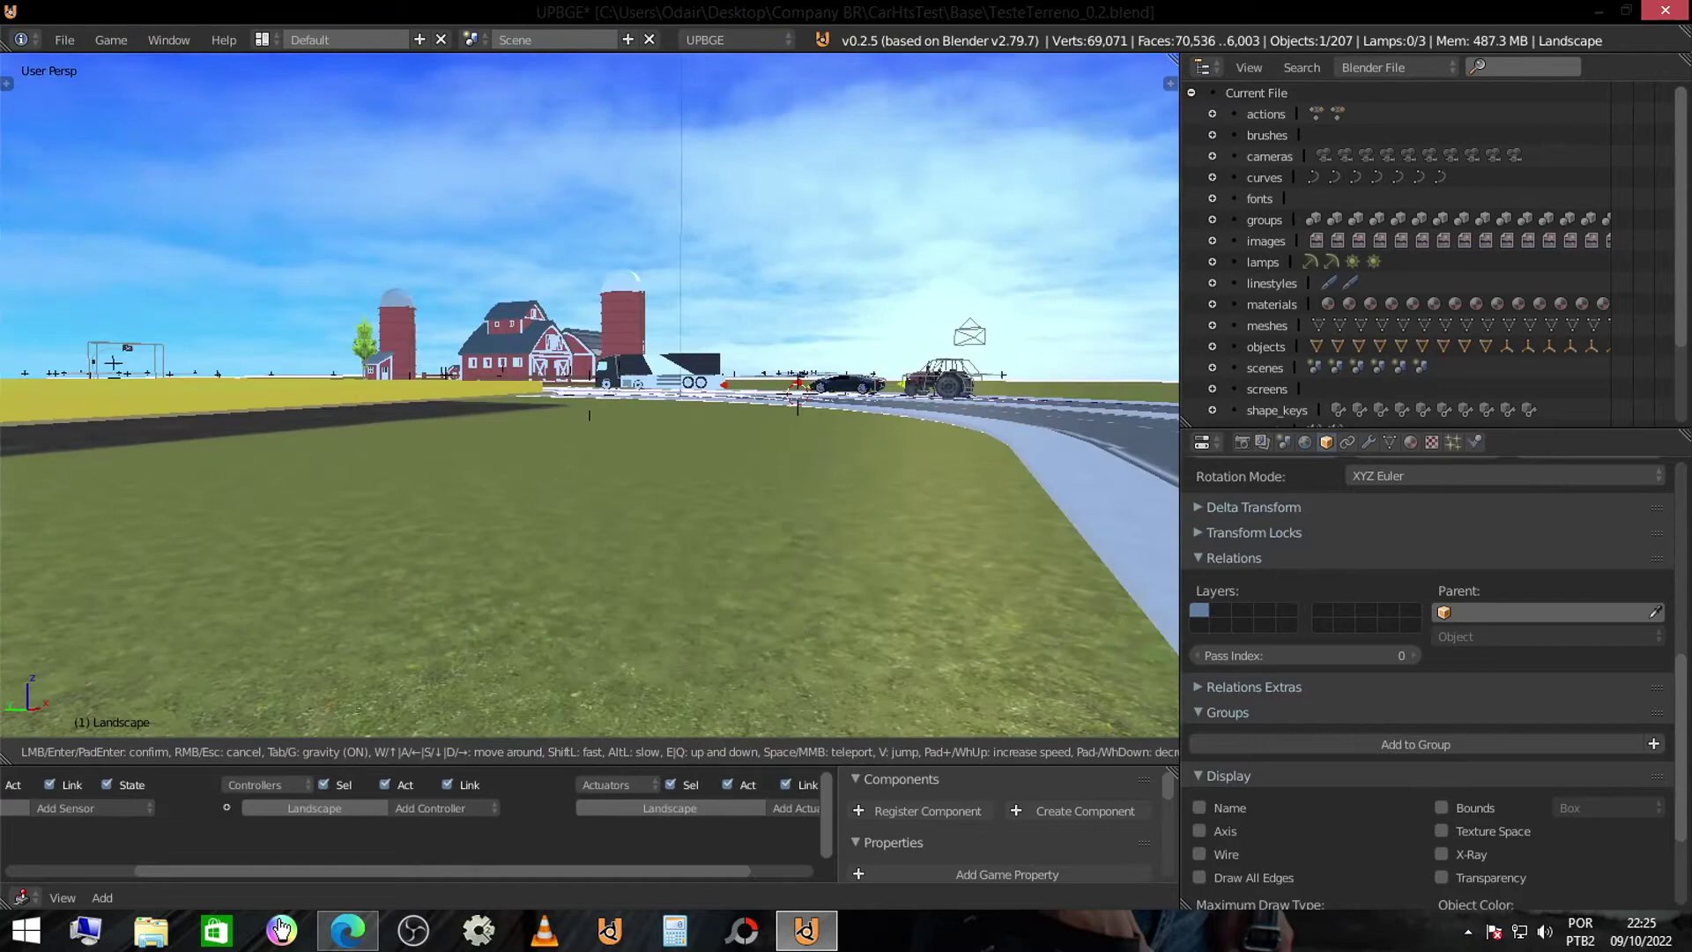
pyautogui.click(591, 403)
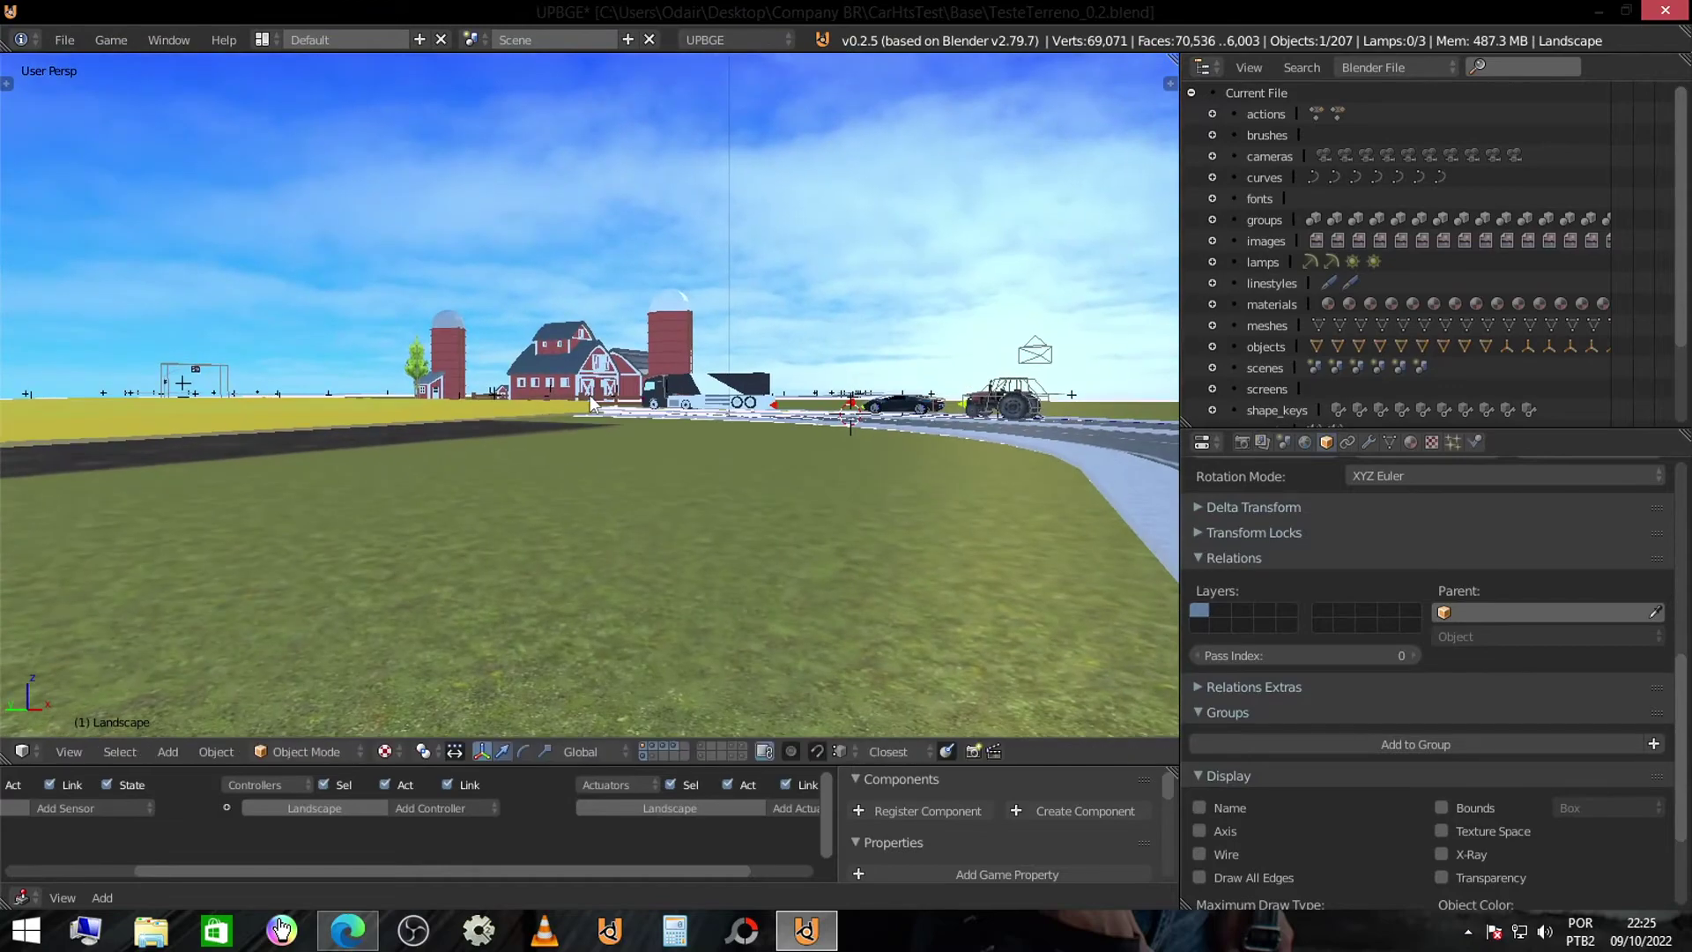